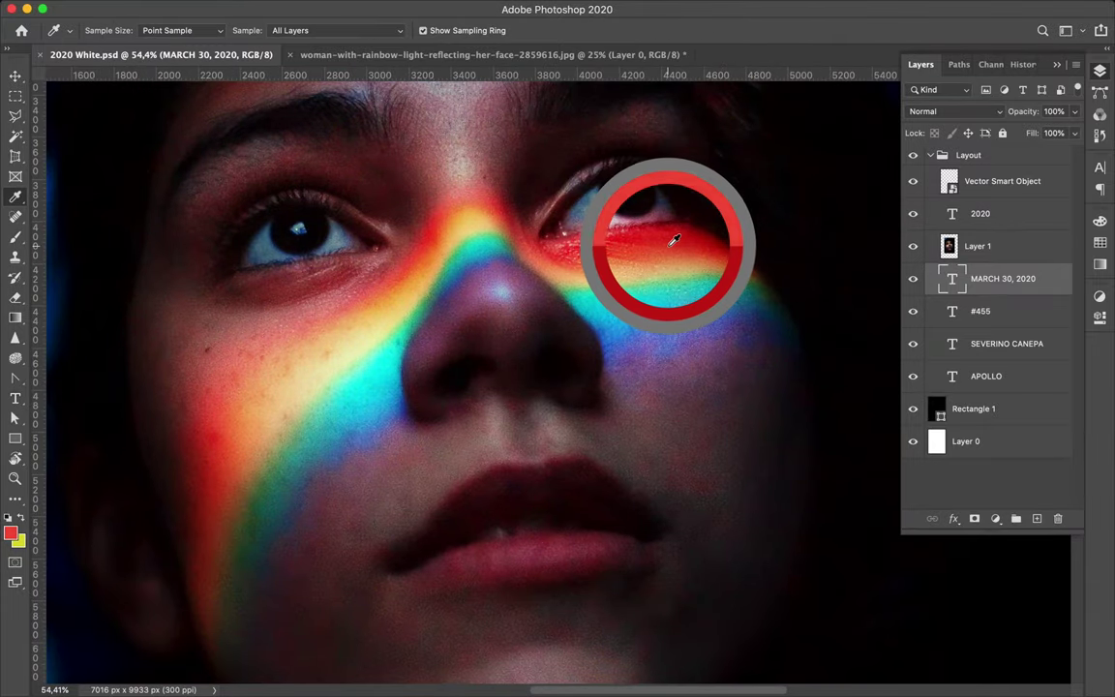
Step: Sample a purple from the rainbow's lower edge on the face as the foreground colour
{"action": "mouse_move", "coordinate": [678, 239]}
{"action": "left_mouse_down"}
{"action": "mouse_move", "coordinate": [661, 246]}
{"action": "mouse_move", "coordinate": [665, 256]}
{"action": "mouse_move", "coordinate": [567, 297]}
{"action": "mouse_move", "coordinate": [397, 297]}
{"action": "left_mouse_up"}
{"action": "mouse_move", "coordinate": [659, 274]}
{"action": "left_mouse_down"}
{"action": "mouse_move", "coordinate": [727, 274]}
{"action": "mouse_move", "coordinate": [666, 276]}
{"action": "left_mouse_up"}
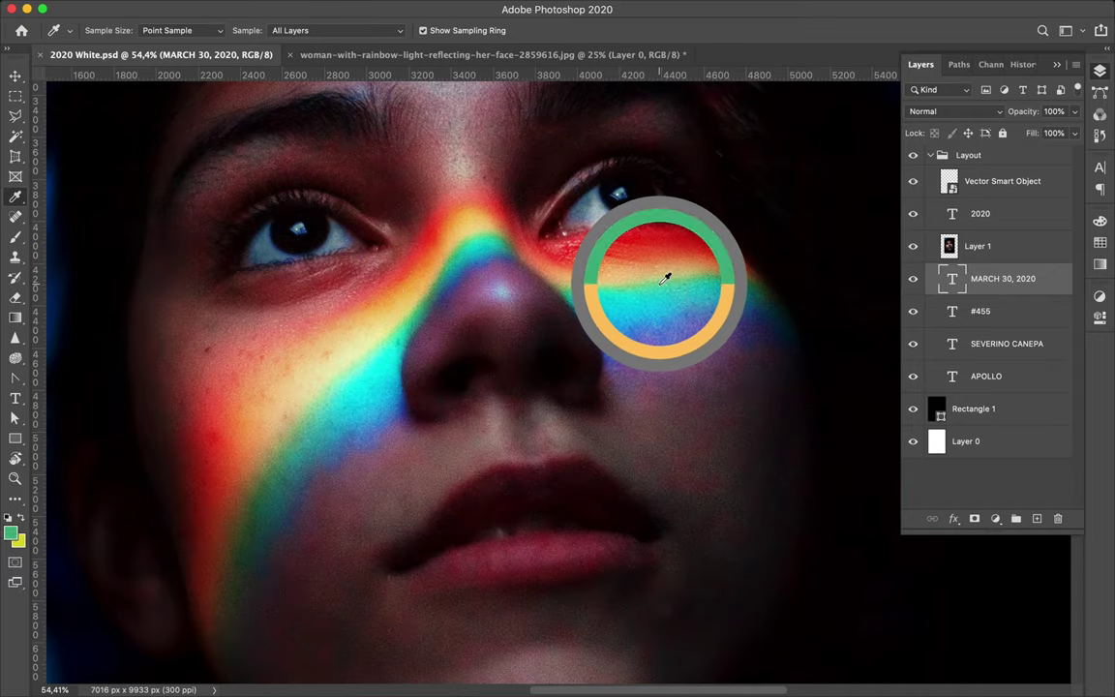
{"action": "scroll", "coordinate": [667, 279], "scroll_direction": "up", "scroll_amount": 10}
{"action": "left_click", "coordinate": [646, 348]}
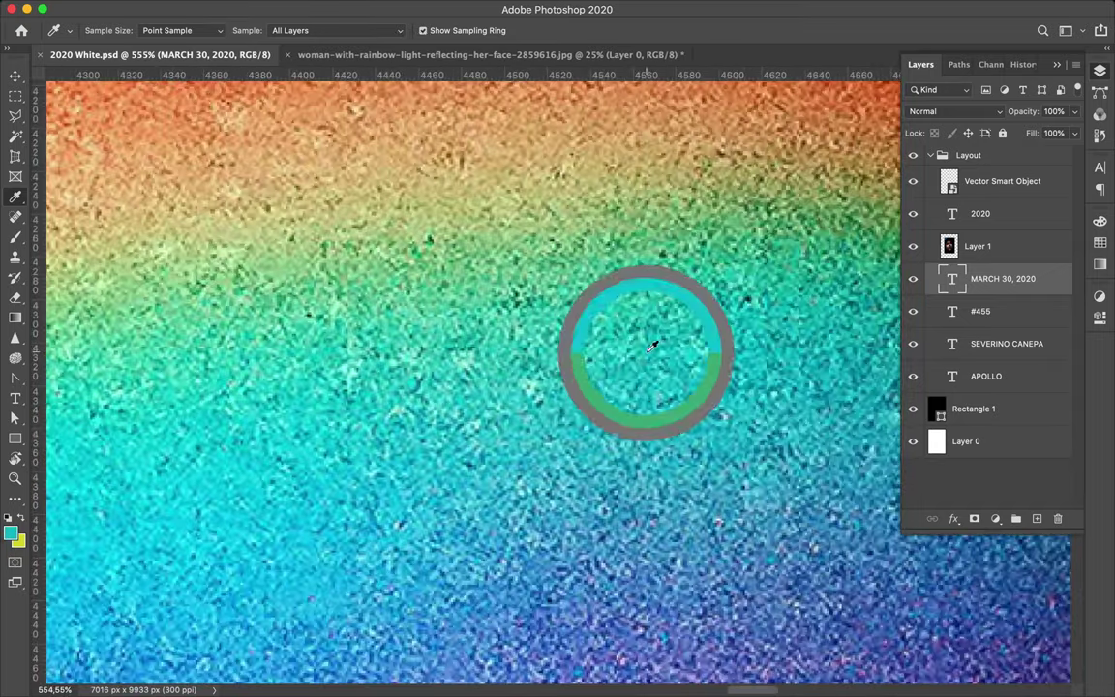
{"action": "scroll", "coordinate": [650, 345], "scroll_direction": "down", "scroll_amount": 3}
{"action": "left_click_drag", "start_coordinate": [651, 415], "coordinate": [646, 426]}
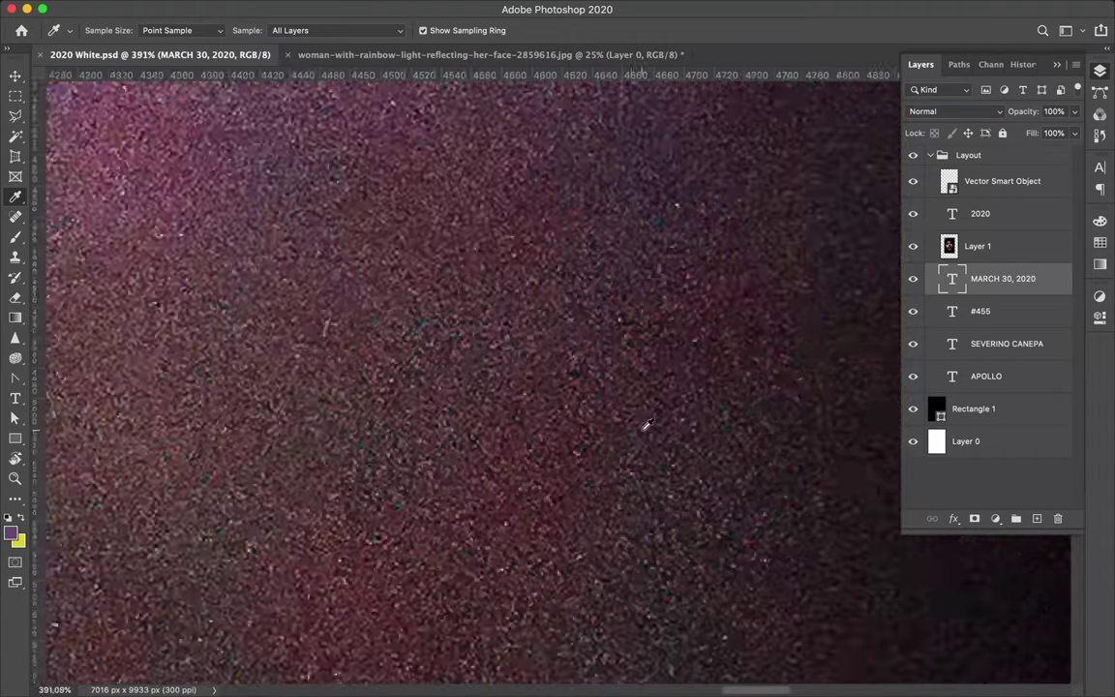
Step: Move Layer 1 below the APOLLO text layer
{"action": "scroll", "coordinate": [646, 426], "scroll_direction": "down", "scroll_amount": 10}
{"action": "scroll", "coordinate": [619, 387], "scroll_direction": "down", "scroll_amount": 3}
{"action": "key", "text": "v"}
{"action": "left_click_drag", "start_coordinate": [977, 246], "coordinate": [977, 392]}
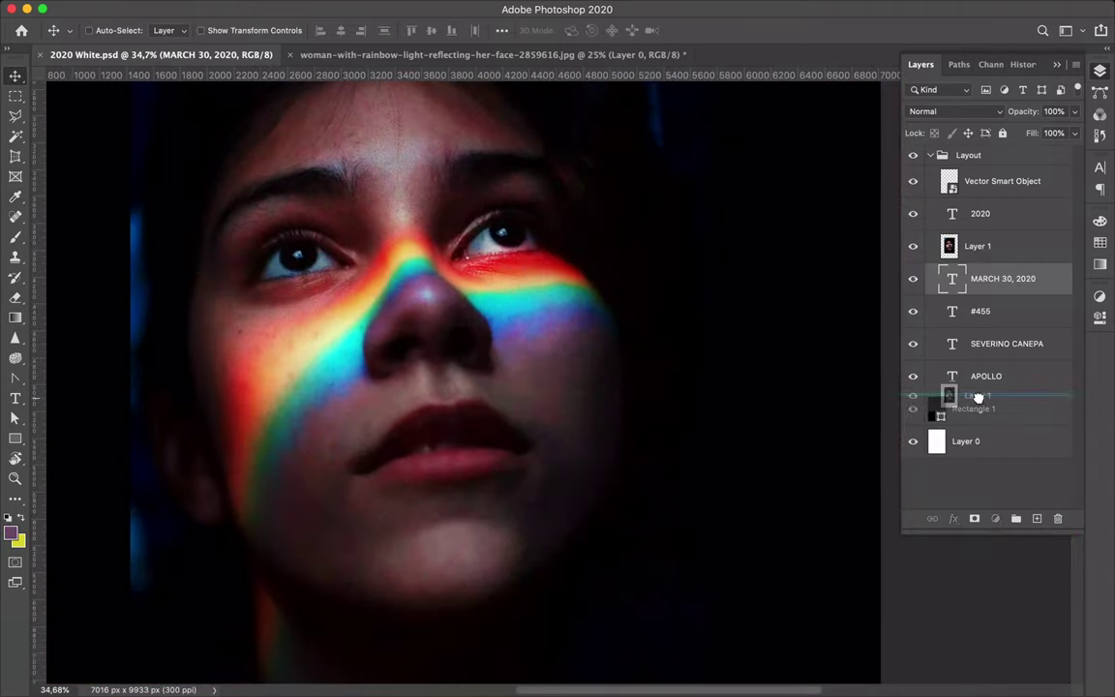
{"action": "key", "text": "p"}
{"action": "scroll", "coordinate": [651, 396], "scroll_direction": "up", "scroll_amount": 5}
{"action": "left_click", "coordinate": [694, 306]}
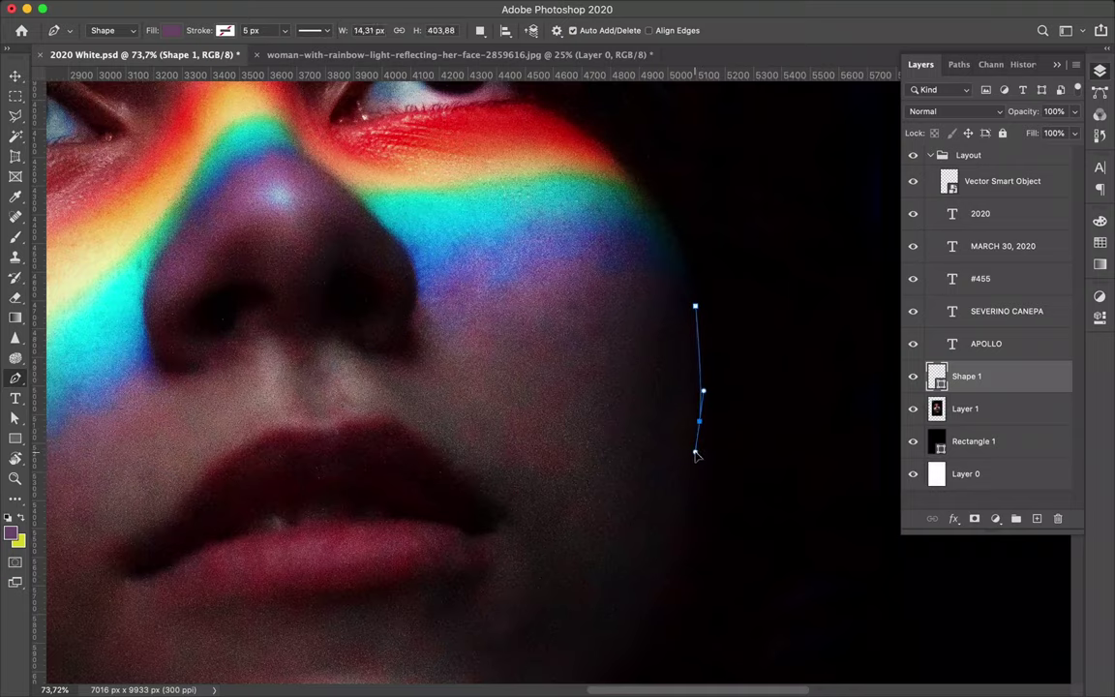
{"action": "scroll", "coordinate": [792, 460], "scroll_direction": "down", "scroll_amount": 3}
{"action": "left_click", "coordinate": [833, 418]}
{"action": "scroll", "coordinate": [833, 418], "scroll_direction": "up", "scroll_amount": 2}
{"action": "left_click_drag", "start_coordinate": [665, 292], "coordinate": [696, 285]}
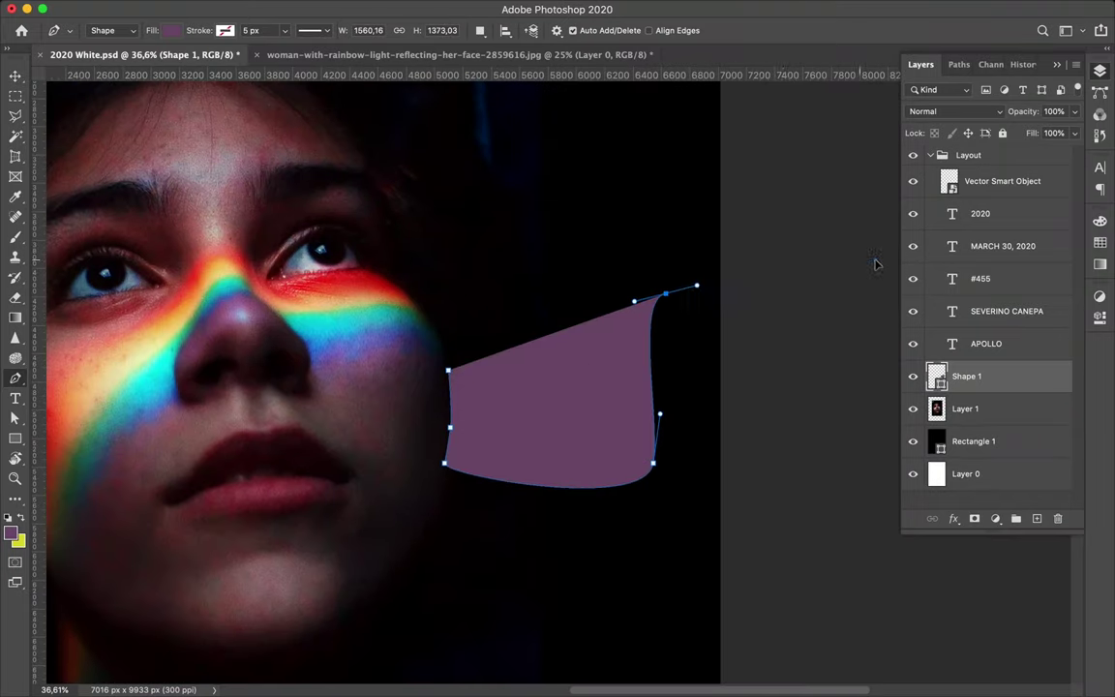
{"action": "left_click", "coordinate": [727, 150]}
{"action": "left_click_drag", "start_coordinate": [610, 175], "coordinate": [602, 214]}
{"action": "left_click_drag", "start_coordinate": [625, 386], "coordinate": [608, 400]}
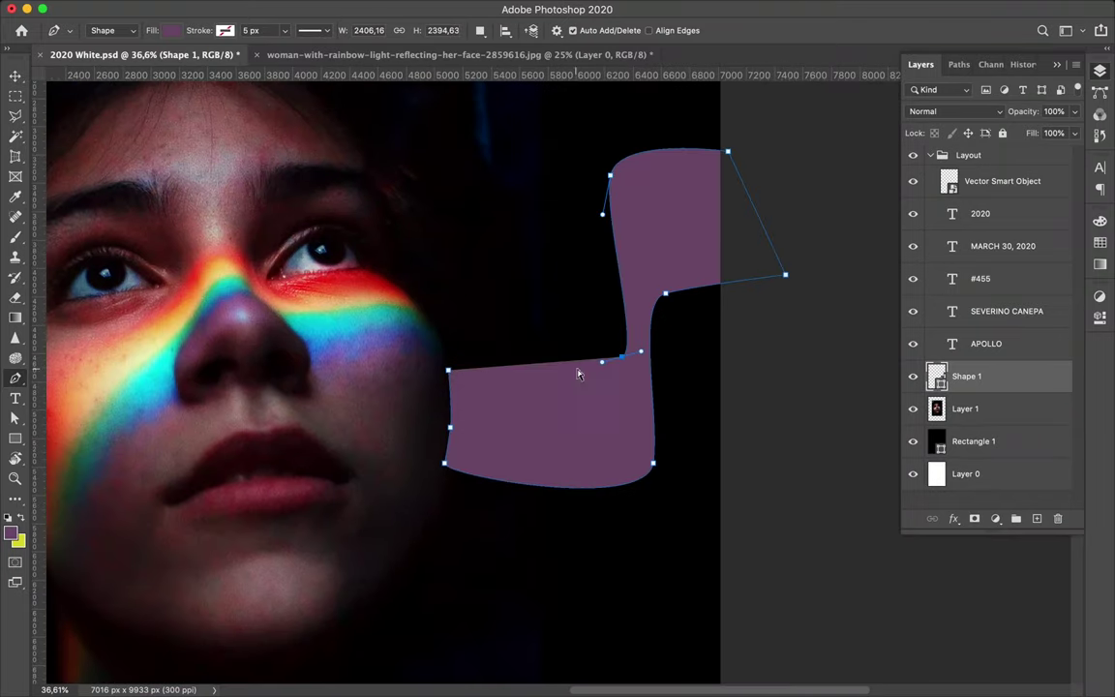
{"action": "left_click", "coordinate": [448, 370]}
{"action": "key", "text": "v"}
{"action": "scroll", "coordinate": [524, 340], "scroll_direction": "down", "scroll_amount": 3}
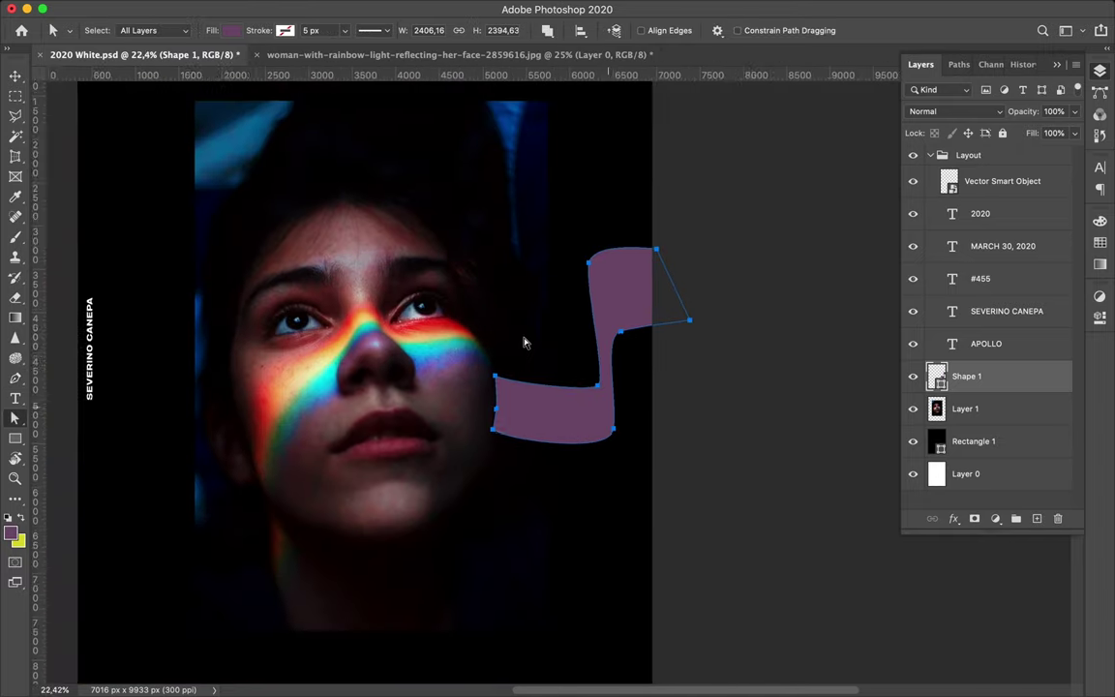
{"action": "key", "text": "Delete"}
{"action": "key", "text": "u"}
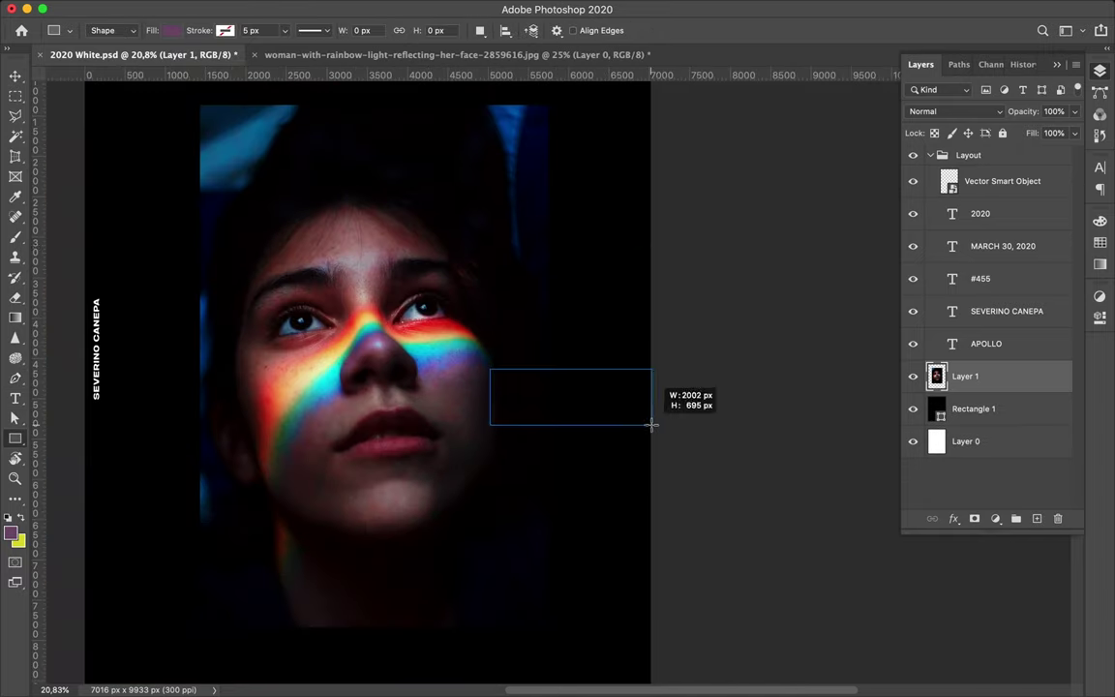
Step: Draw a rectangle right of the face and give it a blue-to-purple gradient fill
{"action": "left_click_drag", "start_coordinate": [651, 424], "coordinate": [654, 424]}
{"action": "key", "text": "a"}
{"action": "left_click", "coordinate": [232, 30]}
{"action": "left_click", "coordinate": [194, 60]}
{"action": "left_click", "coordinate": [134, 115]}
Step: Recolour the gradient stops into a red-to-blue rainbow sampled from the face, then position the rectangle
{"action": "double_click", "coordinate": [132, 238]}
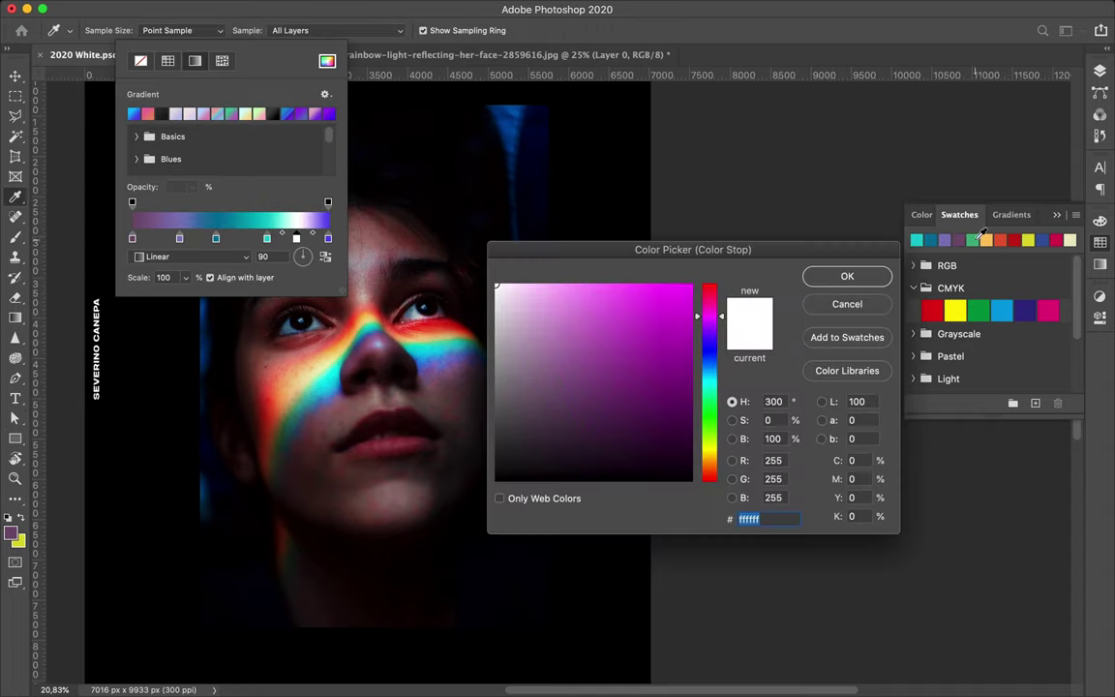
{"action": "double_click", "coordinate": [283, 238]}
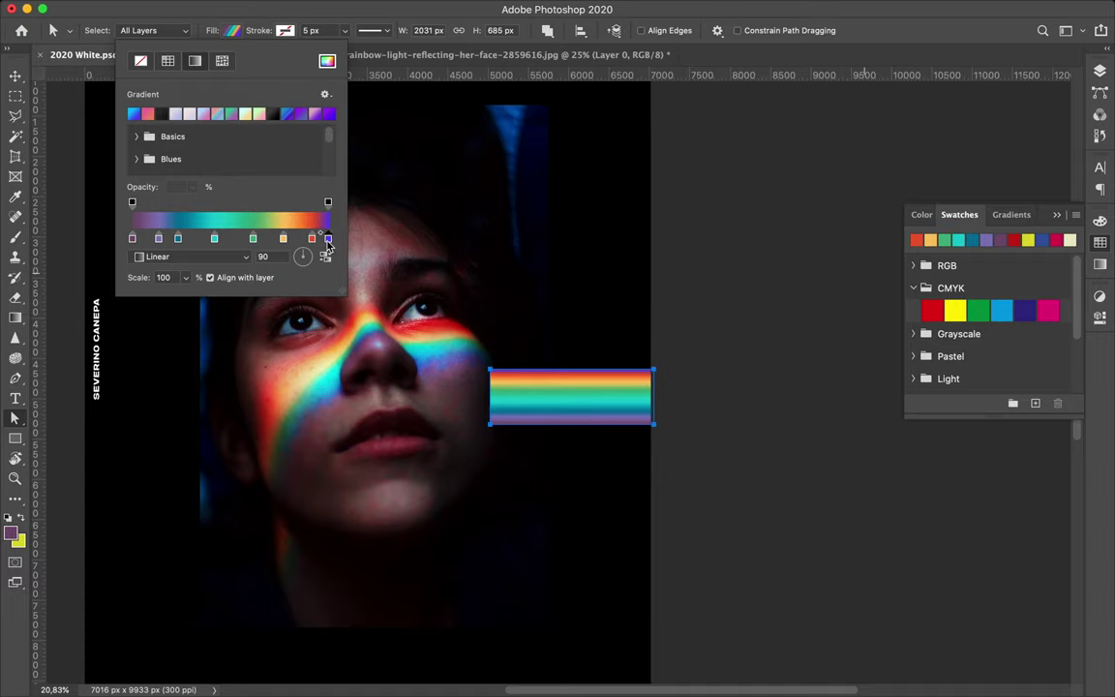
{"action": "left_click", "coordinate": [877, 277]}
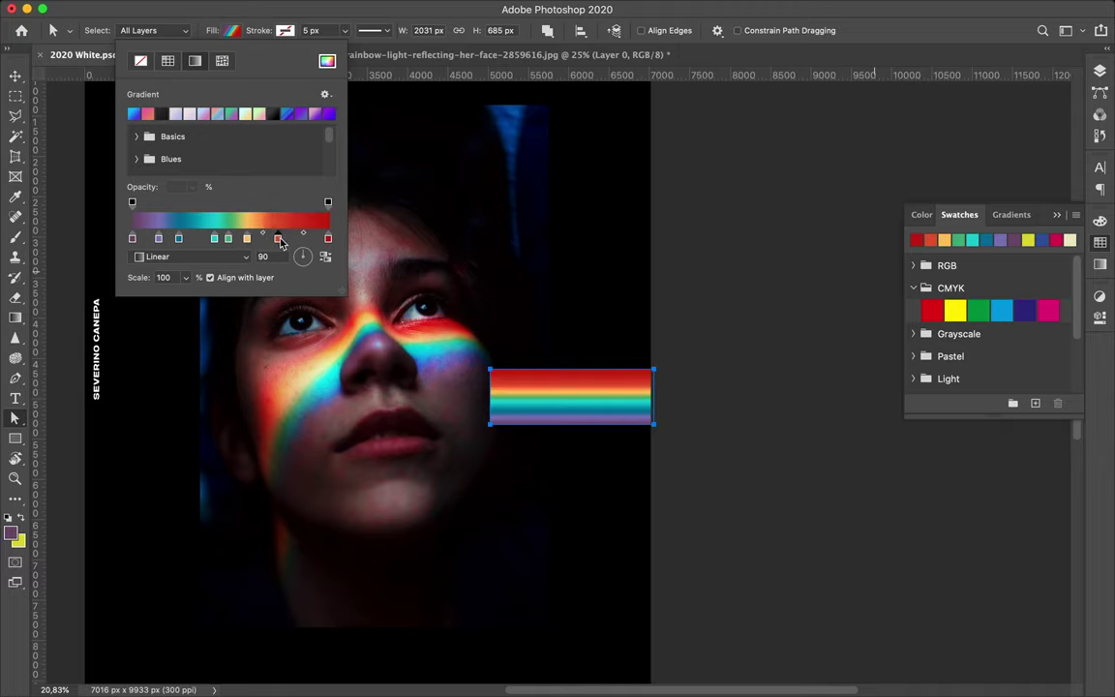
{"action": "double_click", "coordinate": [132, 238]}
{"action": "left_click", "coordinate": [450, 353]}
{"action": "left_click", "coordinate": [450, 353]}
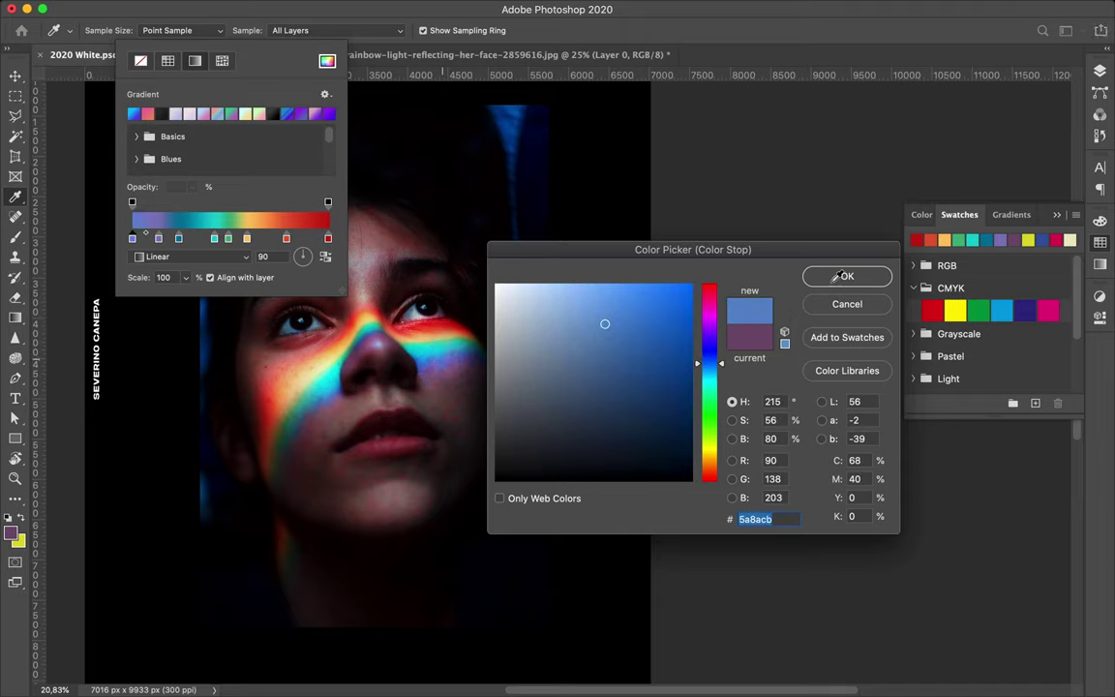
{"action": "left_click", "coordinate": [838, 277]}
{"action": "scroll", "coordinate": [589, 367], "scroll_direction": "up", "scroll_amount": 2}
{"action": "left_click_drag", "start_coordinate": [562, 378], "coordinate": [525, 380]}
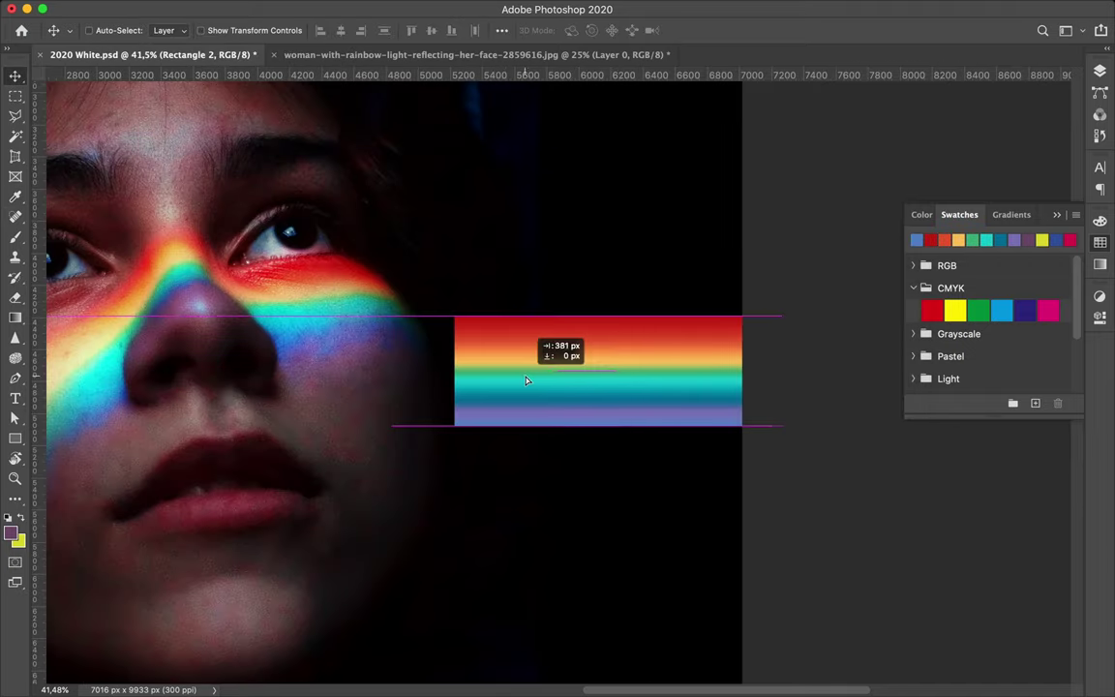
Step: Start warping the rainbow rectangle and pull its left corners down
{"action": "scroll", "coordinate": [525, 381], "scroll_direction": "down", "scroll_amount": 3}
{"action": "scroll", "coordinate": [525, 380], "scroll_direction": "down", "scroll_amount": 1}
{"action": "key", "text": "ctrl+t"}
{"action": "right_click", "coordinate": [513, 363]}
{"action": "left_click", "coordinate": [542, 473]}
{"action": "left_click_drag", "start_coordinate": [470, 408], "coordinate": [480, 419]}
{"action": "scroll", "coordinate": [446, 292], "scroll_direction": "up", "scroll_amount": 3}
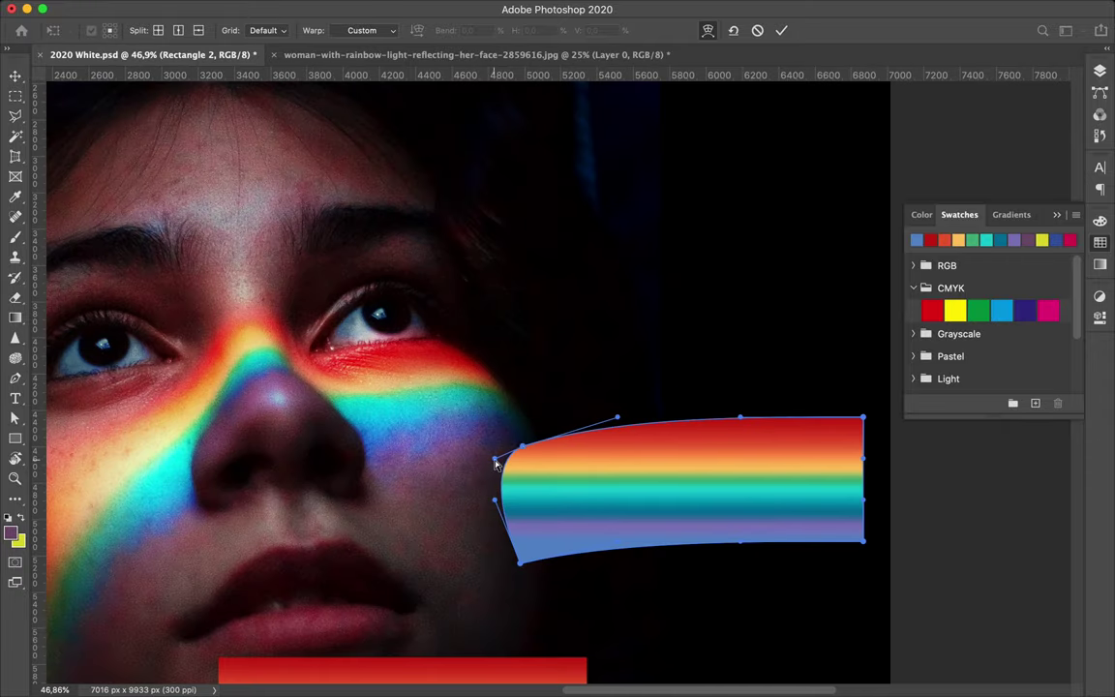
{"action": "left_click_drag", "start_coordinate": [528, 448], "coordinate": [527, 451]}
{"action": "left_click_drag", "start_coordinate": [519, 561], "coordinate": [527, 575]}
Step: Raise the right corners to the poster edge and curve the edges into an S-ribbon
{"action": "left_click_drag", "start_coordinate": [864, 419], "coordinate": [849, 254]}
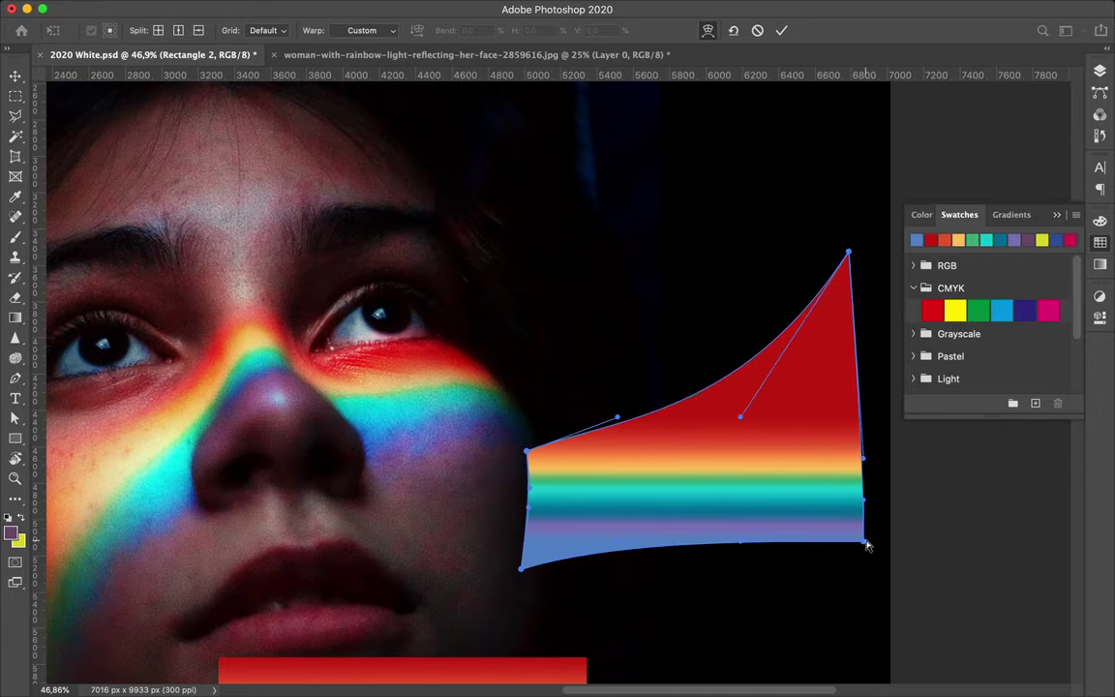
{"action": "left_click_drag", "start_coordinate": [864, 540], "coordinate": [890, 368]}
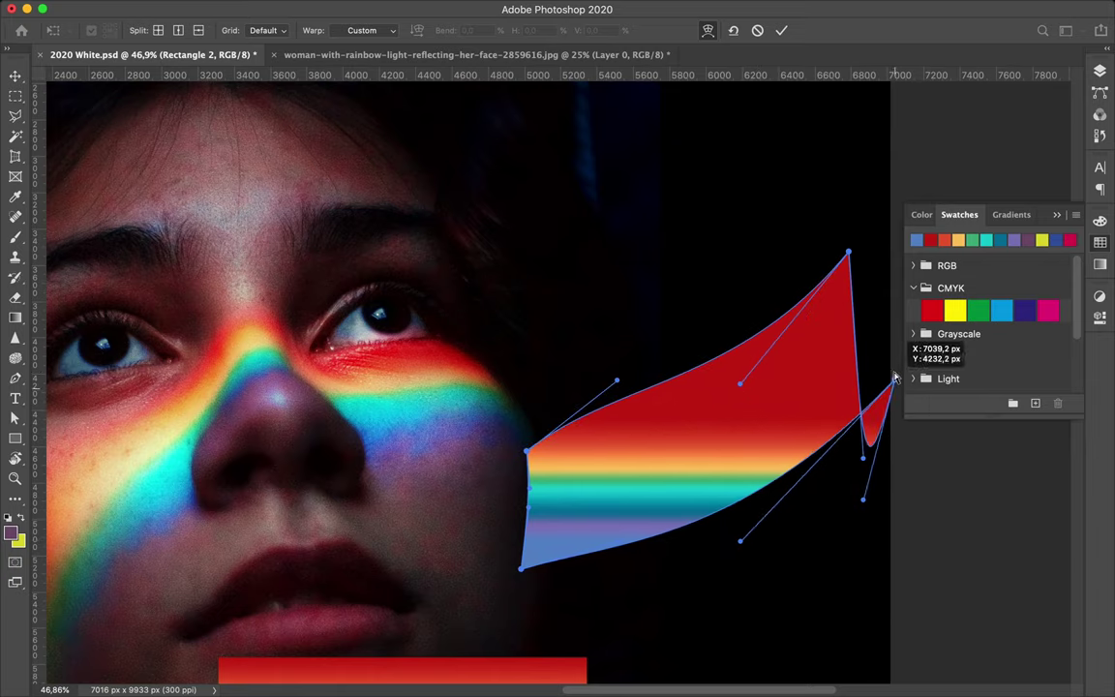
{"action": "left_click_drag", "start_coordinate": [848, 253], "coordinate": [900, 165]}
{"action": "left_click", "coordinate": [868, 247]}
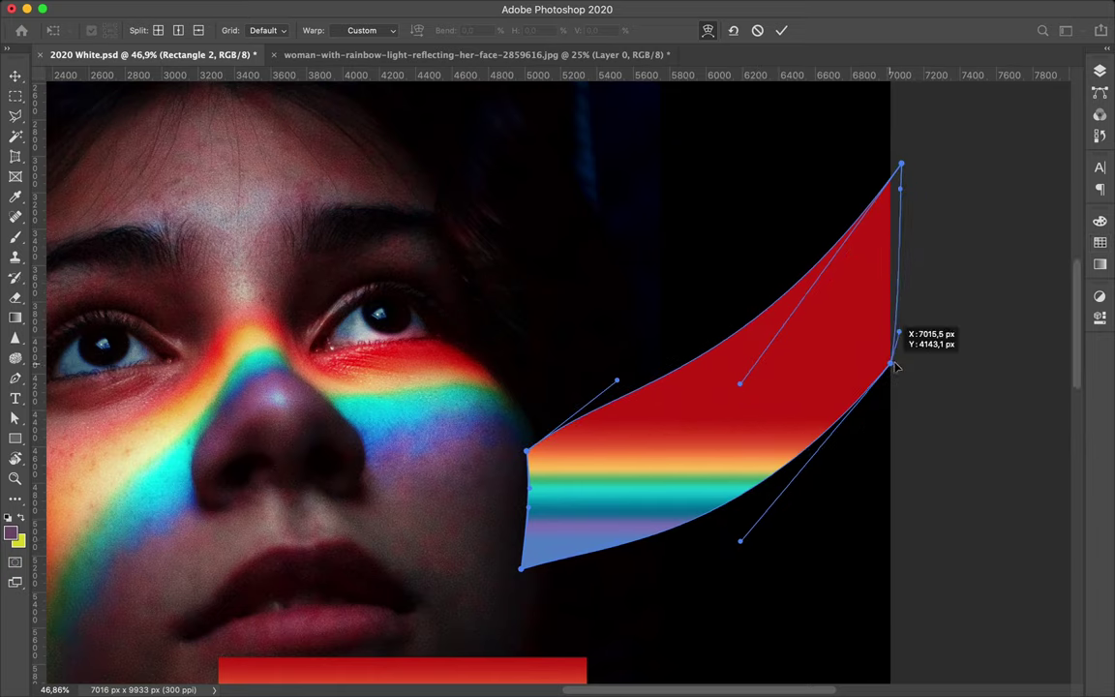
{"action": "left_click_drag", "start_coordinate": [892, 365], "coordinate": [898, 354]}
{"action": "mouse_move", "coordinate": [719, 368]}
{"action": "left_mouse_down"}
{"action": "mouse_move", "coordinate": [803, 452]}
{"action": "mouse_move", "coordinate": [792, 497]}
{"action": "left_mouse_up"}
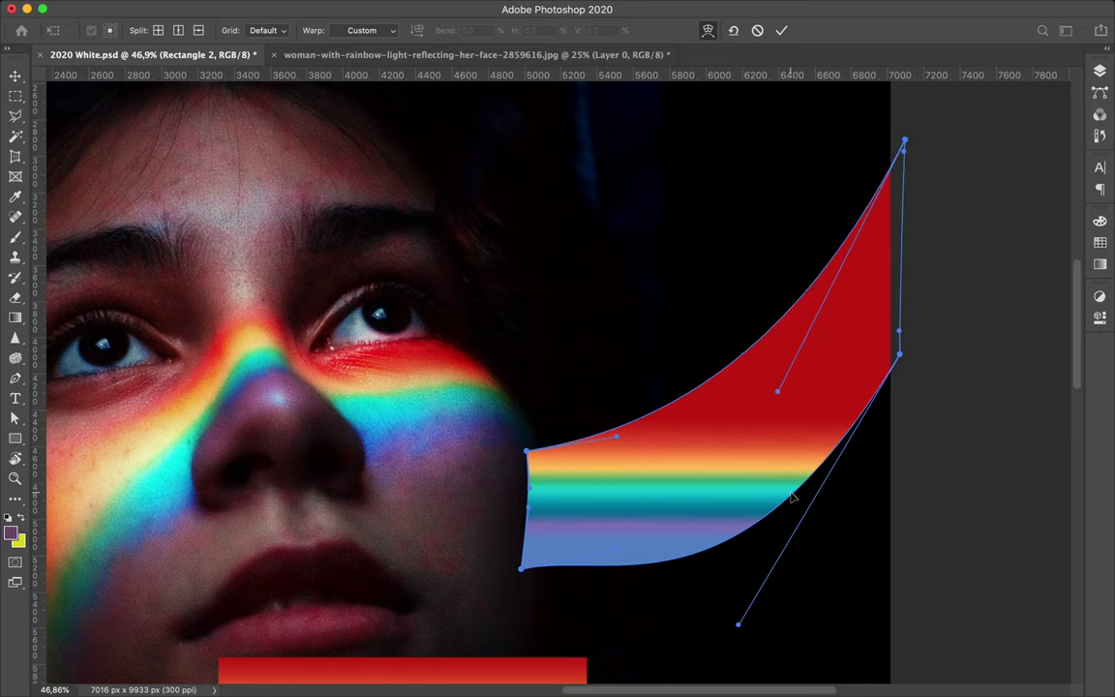
{"action": "mouse_move", "coordinate": [707, 542]}
{"action": "left_mouse_down"}
{"action": "mouse_move", "coordinate": [838, 426]}
{"action": "mouse_move", "coordinate": [754, 597]}
{"action": "mouse_move", "coordinate": [809, 587]}
{"action": "left_mouse_up"}
{"action": "left_click_drag", "start_coordinate": [838, 349], "coordinate": [729, 365]}
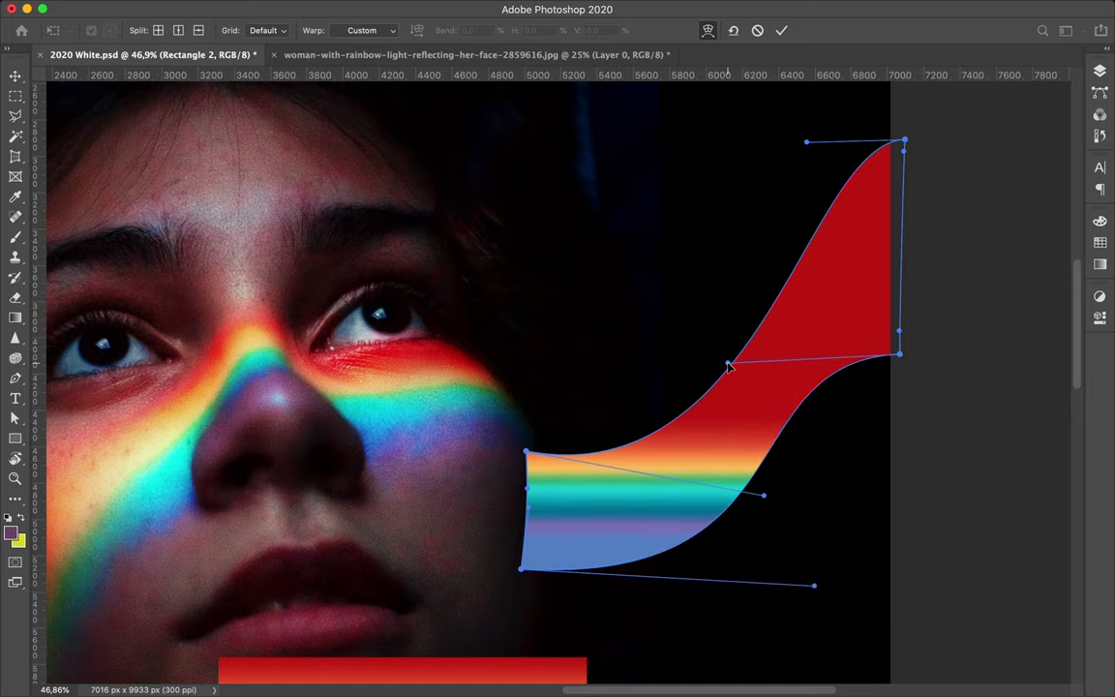
{"action": "left_click_drag", "start_coordinate": [807, 142], "coordinate": [769, 147]}
Step: Commit the warp, fit the poster on screen, then undo back to the flat rectangle
{"action": "key", "text": "Return"}
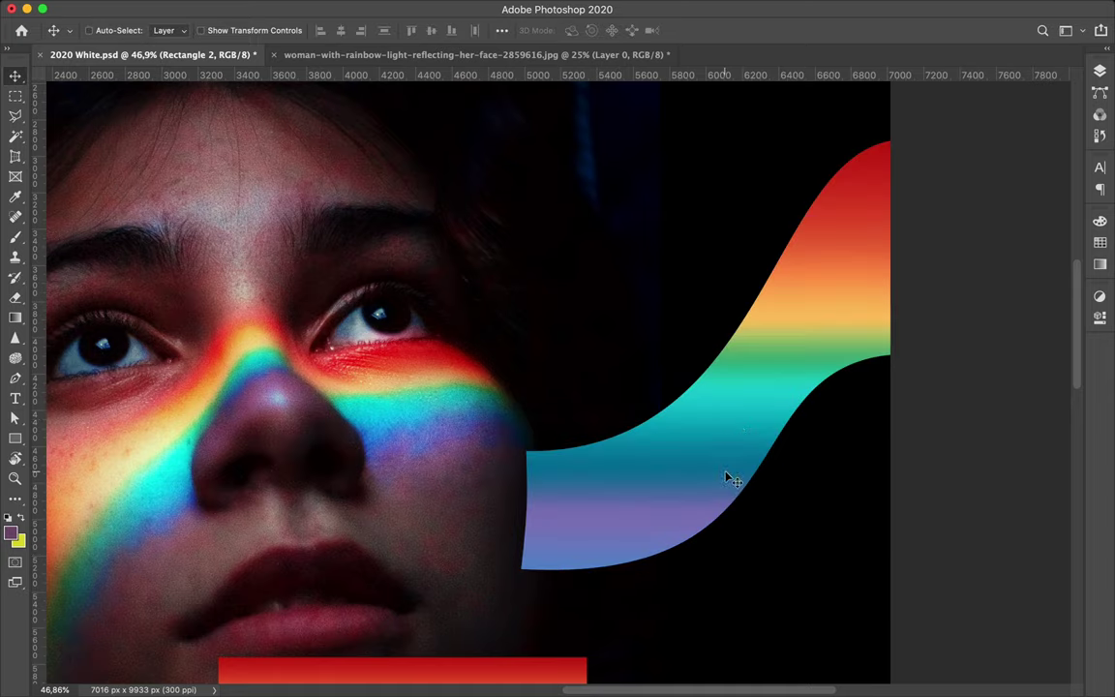
{"action": "key", "text": "ctrl+0"}
{"action": "key", "text": "ctrl+z"}
{"action": "left_click", "coordinate": [1099, 71]}
Step: Start a new transform on Rectangle 2 and bend the ribbon's left edge
{"action": "right_click", "coordinate": [973, 408]}
{"action": "left_click", "coordinate": [890, 258]}
{"action": "key", "text": "ctrl+t"}
{"action": "scroll", "coordinate": [674, 414], "scroll_direction": "up", "scroll_amount": 2}
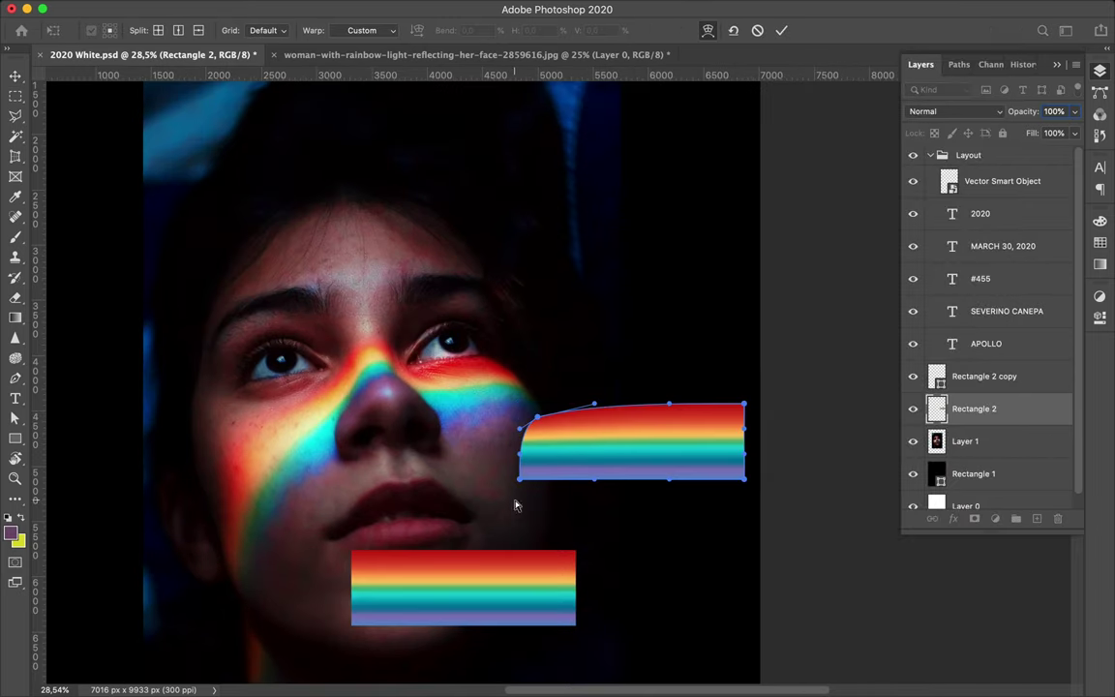
{"action": "left_click_drag", "start_coordinate": [539, 423], "coordinate": [530, 435]}
{"action": "scroll", "coordinate": [531, 435], "scroll_direction": "up", "scroll_amount": 2}
{"action": "scroll", "coordinate": [527, 488], "scroll_direction": "up", "scroll_amount": 2}
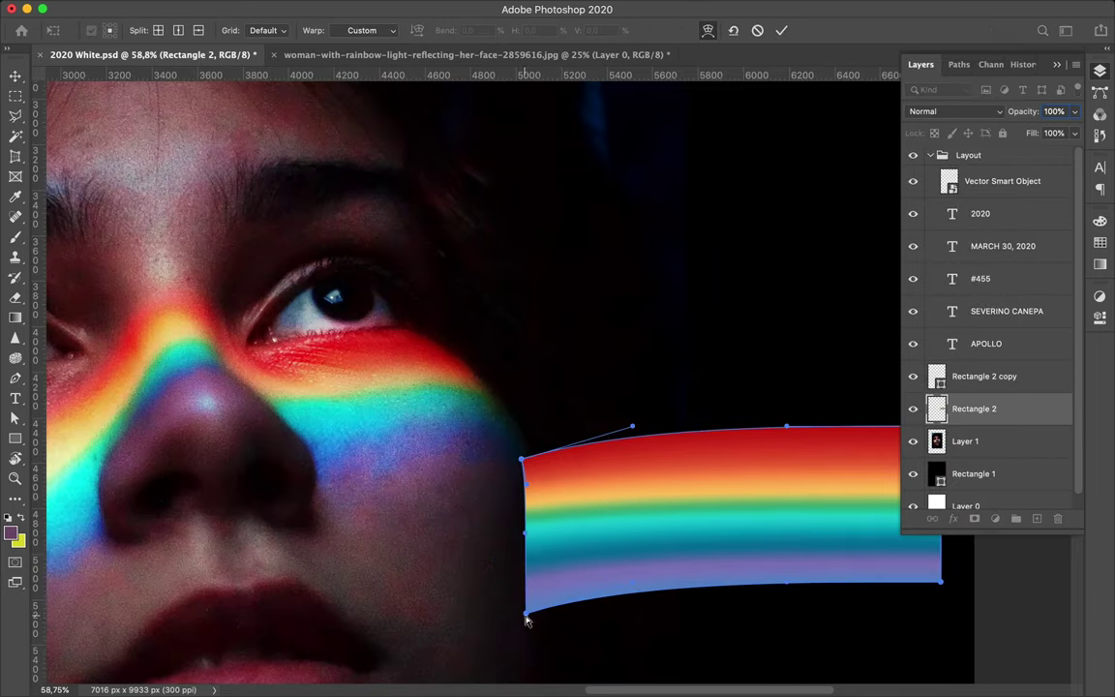
{"action": "scroll", "coordinate": [534, 542], "scroll_direction": "right", "scroll_amount": 5}
Step: Pull the top-right corner up and curve the edges into a smooth S-ribbon
{"action": "left_click_drag", "start_coordinate": [712, 458], "coordinate": [749, 242]}
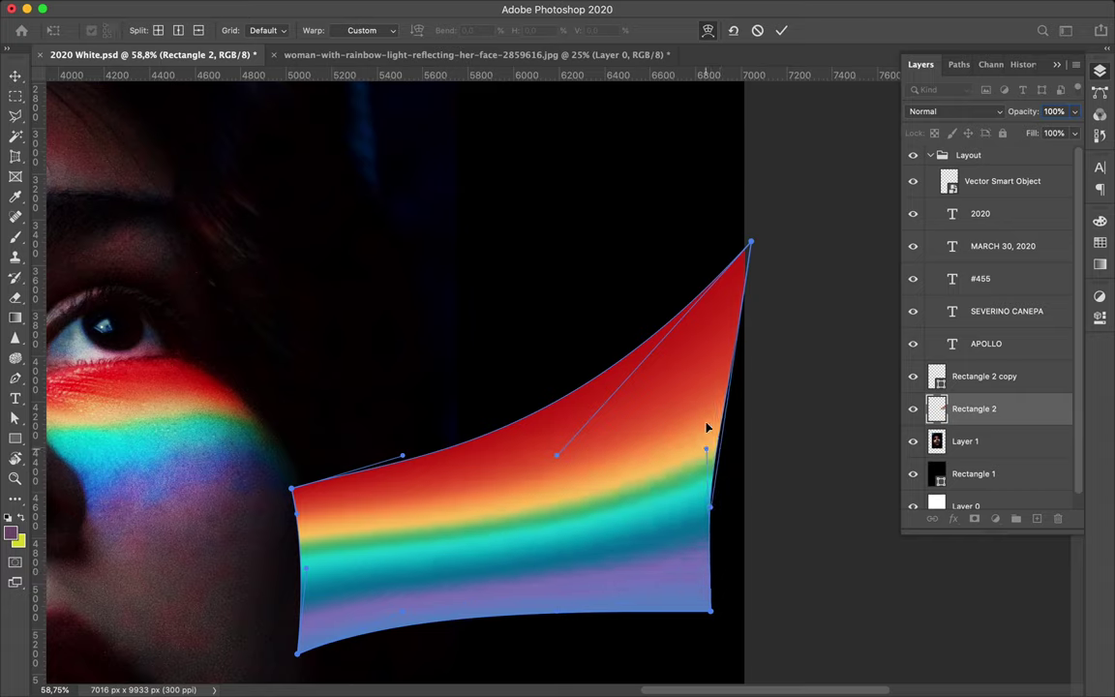
{"action": "left_click_drag", "start_coordinate": [707, 463], "coordinate": [641, 562]}
{"action": "left_click_drag", "start_coordinate": [709, 424], "coordinate": [764, 374]}
{"action": "scroll", "coordinate": [531, 432], "scroll_direction": "down", "scroll_amount": 5}
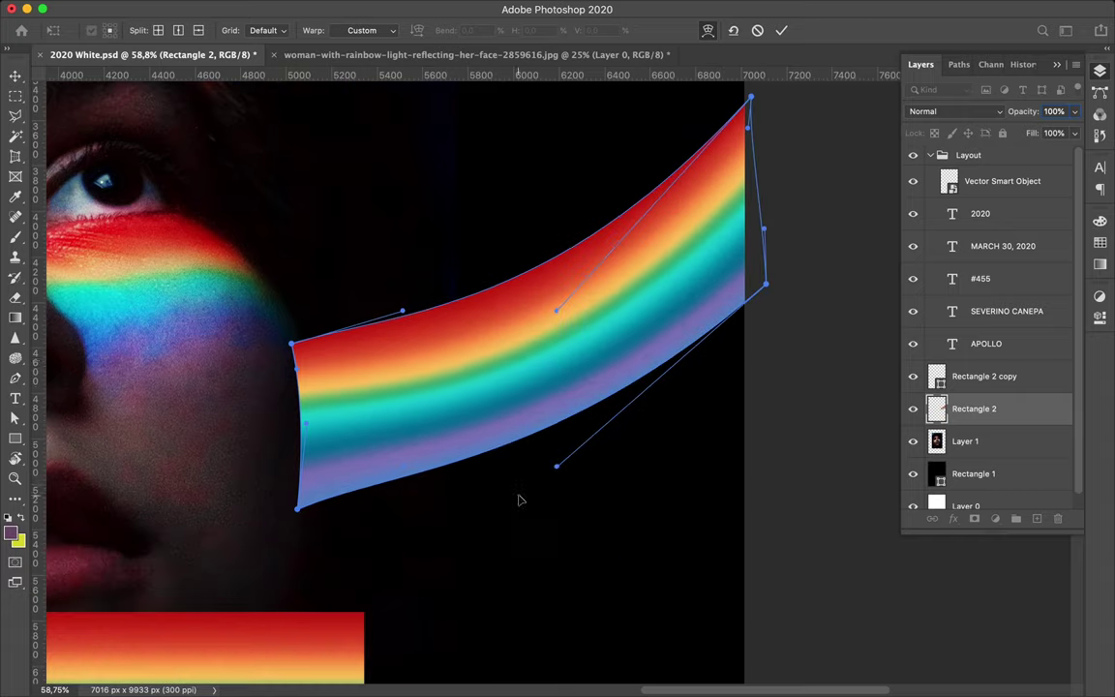
{"action": "left_click_drag", "start_coordinate": [530, 431], "coordinate": [691, 279]}
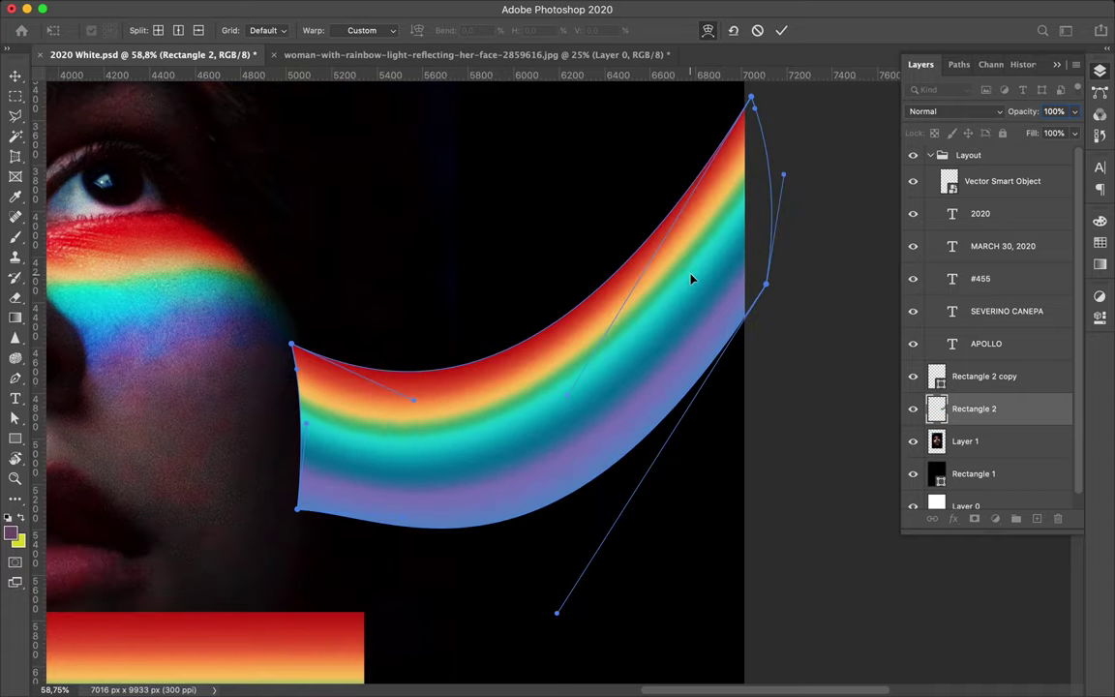
{"action": "left_click_drag", "start_coordinate": [617, 365], "coordinate": [631, 423]}
{"action": "mouse_move", "coordinate": [557, 612]}
{"action": "left_mouse_down"}
{"action": "mouse_move", "coordinate": [678, 347]}
{"action": "mouse_move", "coordinate": [581, 358]}
{"action": "left_mouse_up"}
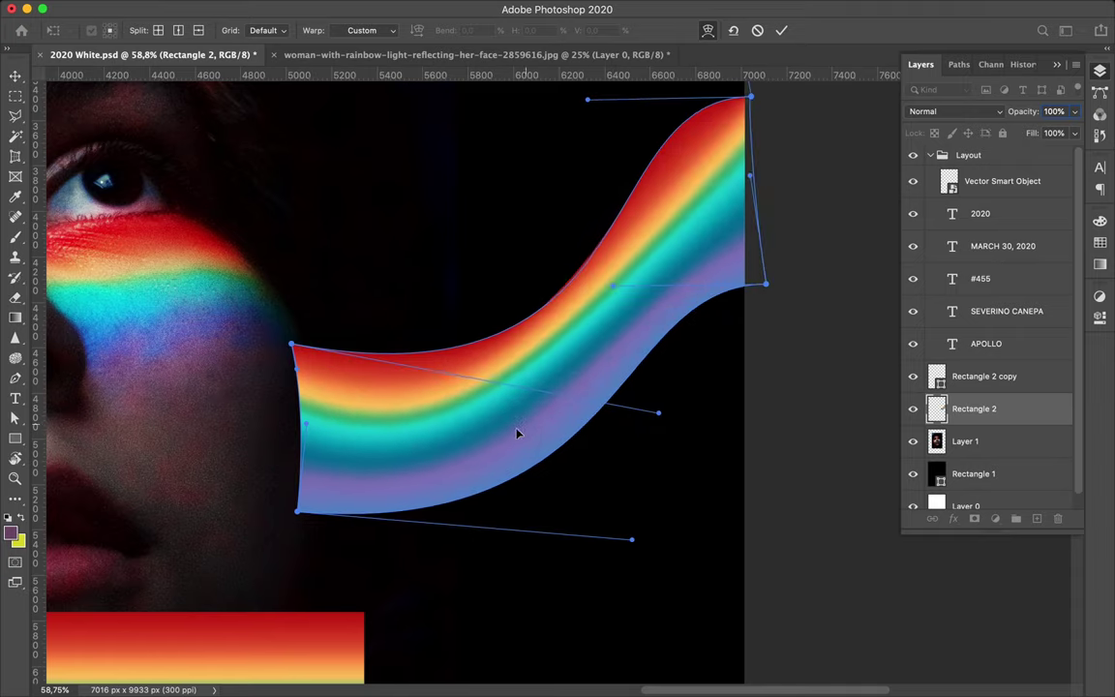
Step: Commit the warp and fit the whole poster on screen
{"action": "key", "text": "Return"}
{"action": "key", "text": "super+0"}
{"action": "scroll", "coordinate": [397, 431], "scroll_direction": "up", "scroll_amount": 3}
{"action": "scroll", "coordinate": [462, 393], "scroll_direction": "up", "scroll_amount": 3}
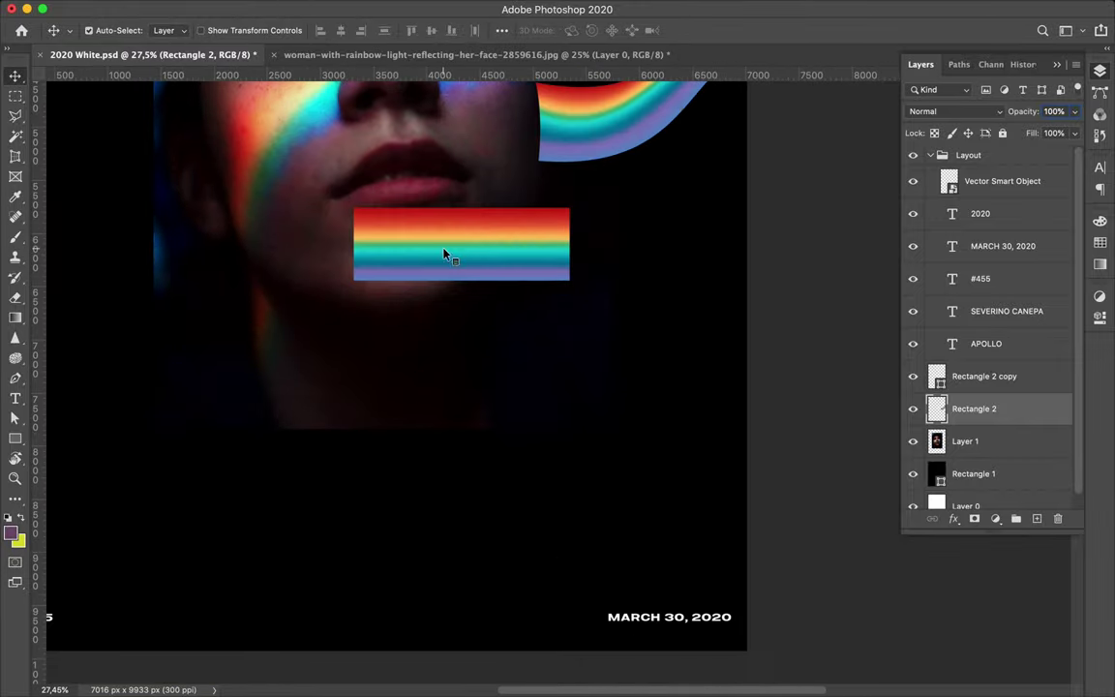
Step: Select the flat rainbow rectangle below the lips and start warping it
{"action": "scroll", "coordinate": [448, 253], "scroll_direction": "up", "scroll_amount": 4}
{"action": "left_click", "coordinate": [984, 377]}
{"action": "scroll", "coordinate": [658, 319], "scroll_direction": "down", "scroll_amount": 5}
{"action": "key", "text": "ctrl+t"}
{"action": "right_click", "coordinate": [689, 361]}
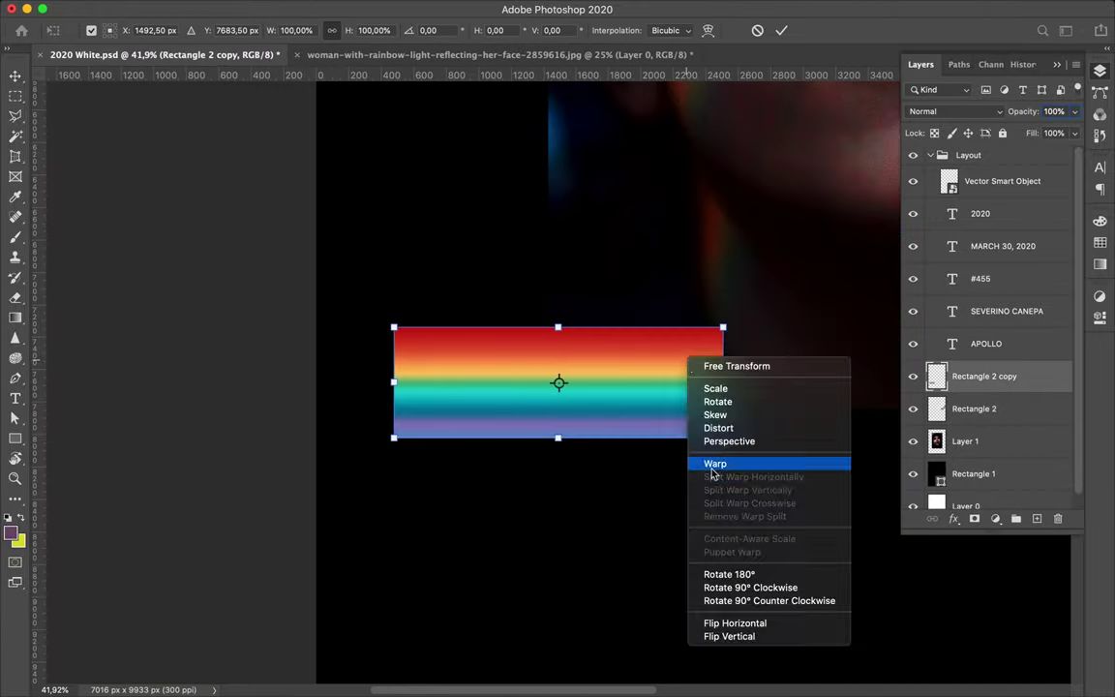
{"action": "left_click", "coordinate": [716, 458]}
{"action": "scroll", "coordinate": [736, 346], "scroll_direction": "down", "scroll_amount": 3}
Step: Pull the strip's corners down and outward and stretch its tip up toward the neck
{"action": "left_click_drag", "start_coordinate": [631, 391], "coordinate": [795, 557]}
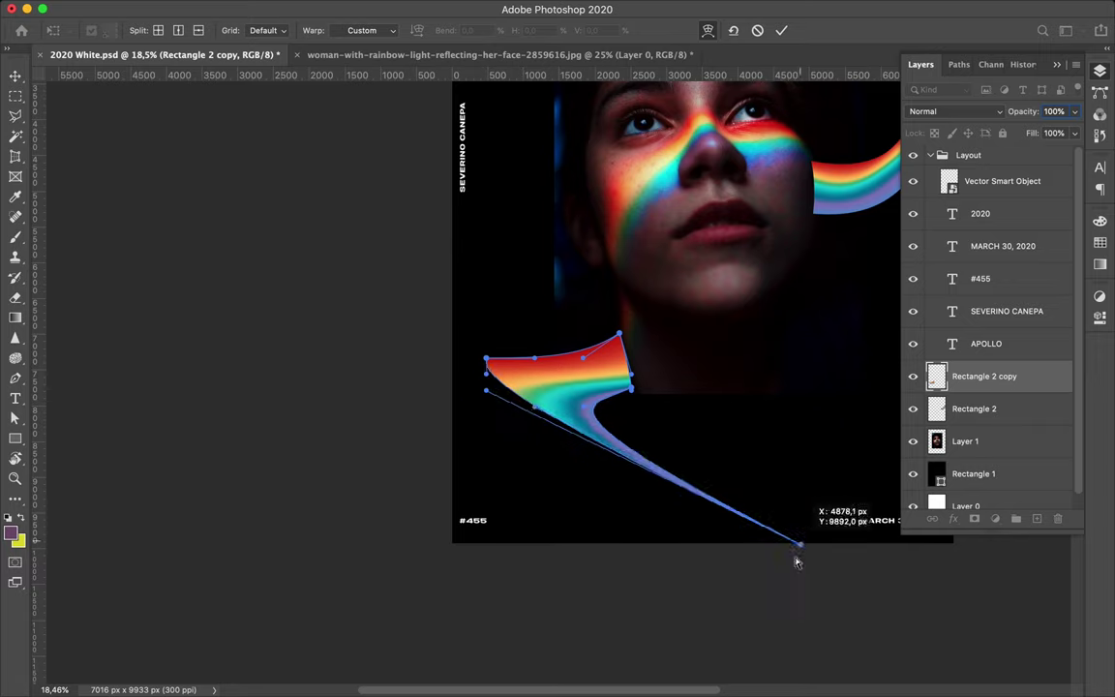
{"action": "left_click_drag", "start_coordinate": [486, 406], "coordinate": [597, 545]}
{"action": "mouse_move", "coordinate": [486, 359]}
{"action": "left_mouse_down"}
{"action": "mouse_move", "coordinate": [486, 391]}
{"action": "mouse_move", "coordinate": [729, 467]}
{"action": "left_mouse_up"}
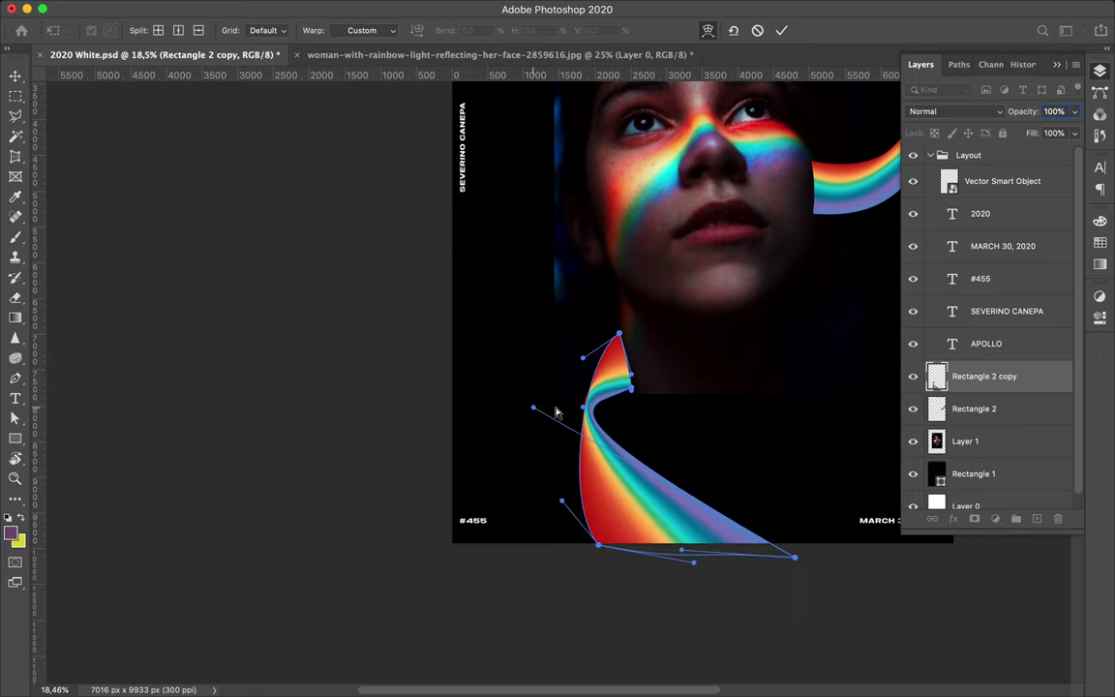
{"action": "scroll", "coordinate": [564, 359], "scroll_direction": "up", "scroll_amount": 2}
{"action": "scroll", "coordinate": [538, 434], "scroll_direction": "up", "scroll_amount": 1}
{"action": "left_click_drag", "start_coordinate": [608, 582], "coordinate": [674, 491]}
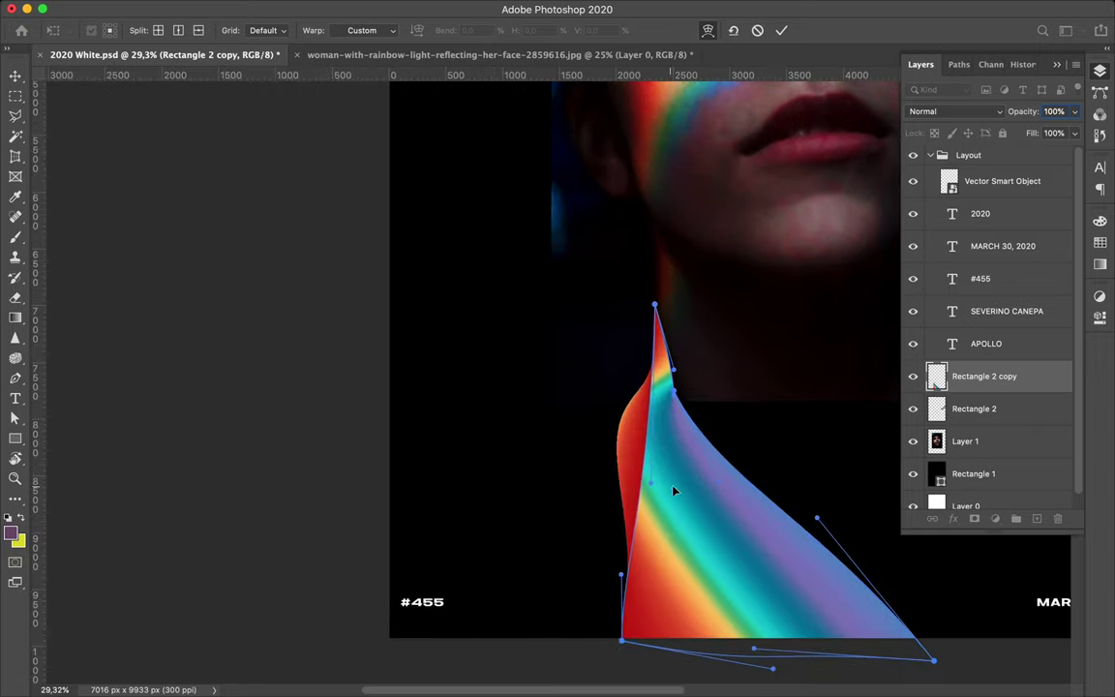
{"action": "left_click_drag", "start_coordinate": [655, 308], "coordinate": [653, 267]}
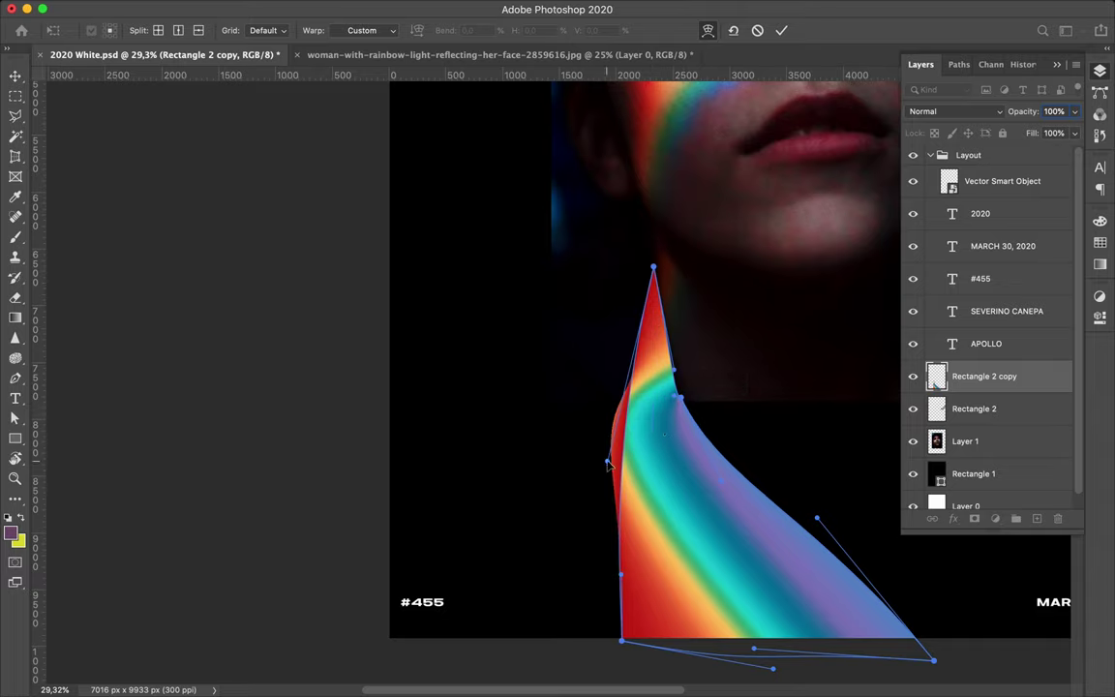
{"action": "left_click_drag", "start_coordinate": [695, 527], "coordinate": [708, 528]}
{"action": "scroll", "coordinate": [709, 527], "scroll_direction": "down", "scroll_amount": 2}
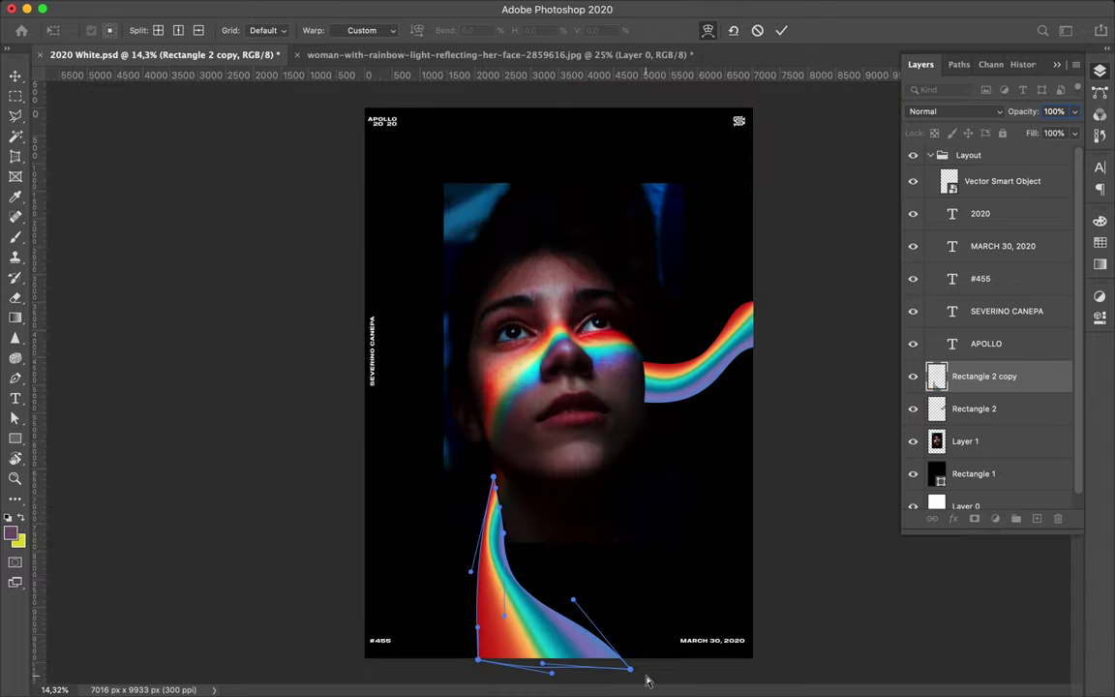
{"action": "scroll", "coordinate": [505, 610], "scroll_direction": "up", "scroll_amount": 2}
{"action": "scroll", "coordinate": [505, 607], "scroll_direction": "up", "scroll_amount": 2}
Step: Curve the strip's left edge outward in a second warp and commit it
{"action": "right_click", "coordinate": [515, 405]}
{"action": "left_click", "coordinate": [540, 510]}
{"action": "scroll", "coordinate": [465, 475], "scroll_direction": "down", "scroll_amount": 2}
{"action": "left_click_drag", "start_coordinate": [493, 542], "coordinate": [470, 618]}
{"action": "scroll", "coordinate": [531, 472], "scroll_direction": "down", "scroll_amount": 1}
{"action": "key", "text": "Return"}
{"action": "scroll", "coordinate": [554, 494], "scroll_direction": "right", "scroll_amount": 3}
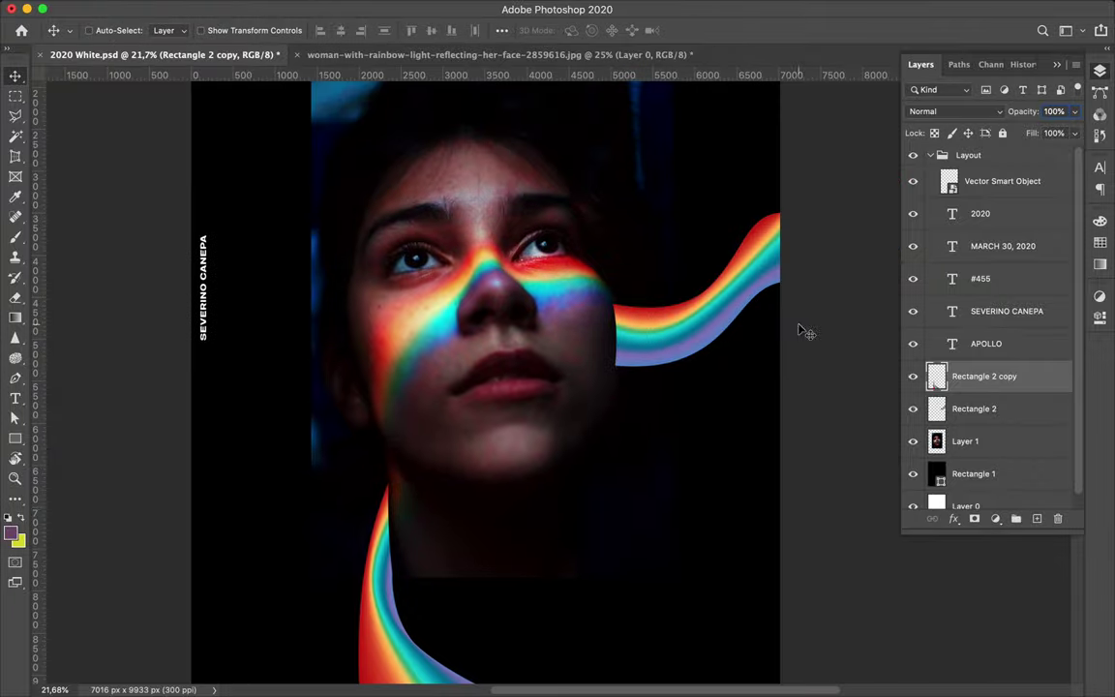
Step: Add a layer mask to Rectangle 2 copy and drop the selection
{"action": "left_click", "coordinate": [975, 519]}
{"action": "key", "text": "g"}
{"action": "key", "text": "v"}
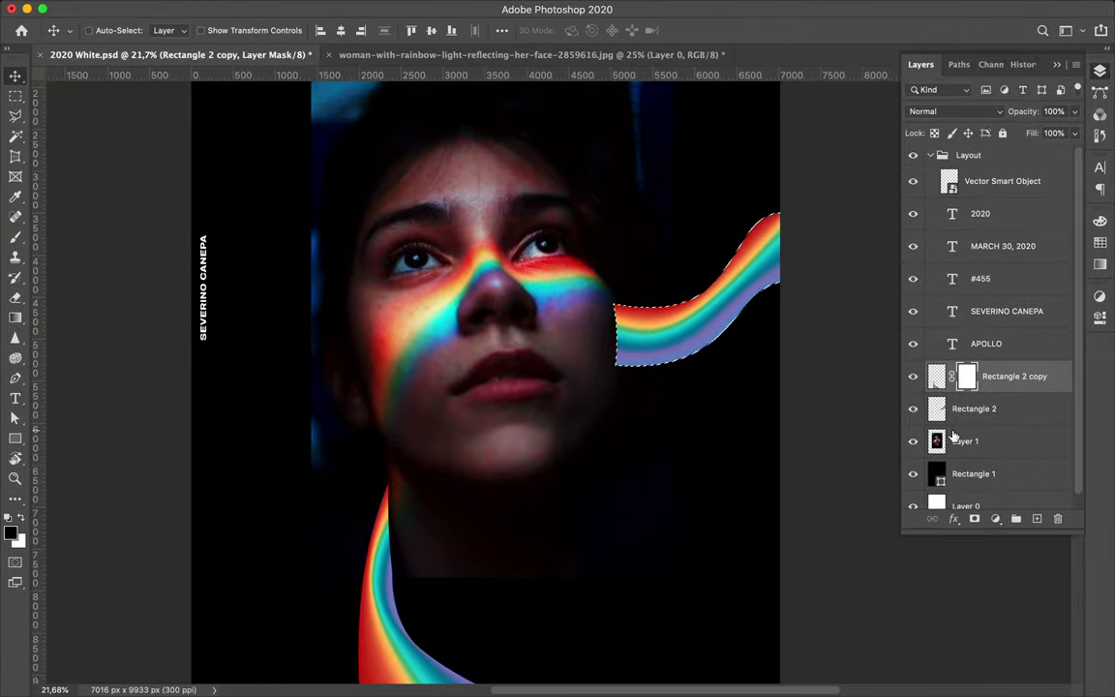
{"action": "key", "text": "ctrl+d"}
Step: Select Rectangle 2 copy 2 and delete its layer mask
{"action": "left_click", "coordinate": [350, 8]}
{"action": "left_click", "coordinate": [1016, 375]}
{"action": "left_click", "coordinate": [966, 375], "text": "shift"}
{"action": "key", "text": "Delete"}
{"action": "left_click", "coordinate": [504, 240]}
Step: Gaussian-blur Rectangle 2 copy 2 and set the blurred copies to Lighten blending
{"action": "left_click", "coordinate": [350, 8]}
{"action": "left_click", "coordinate": [678, 248]}
{"action": "left_click_drag", "start_coordinate": [503, 382], "coordinate": [524, 382]}
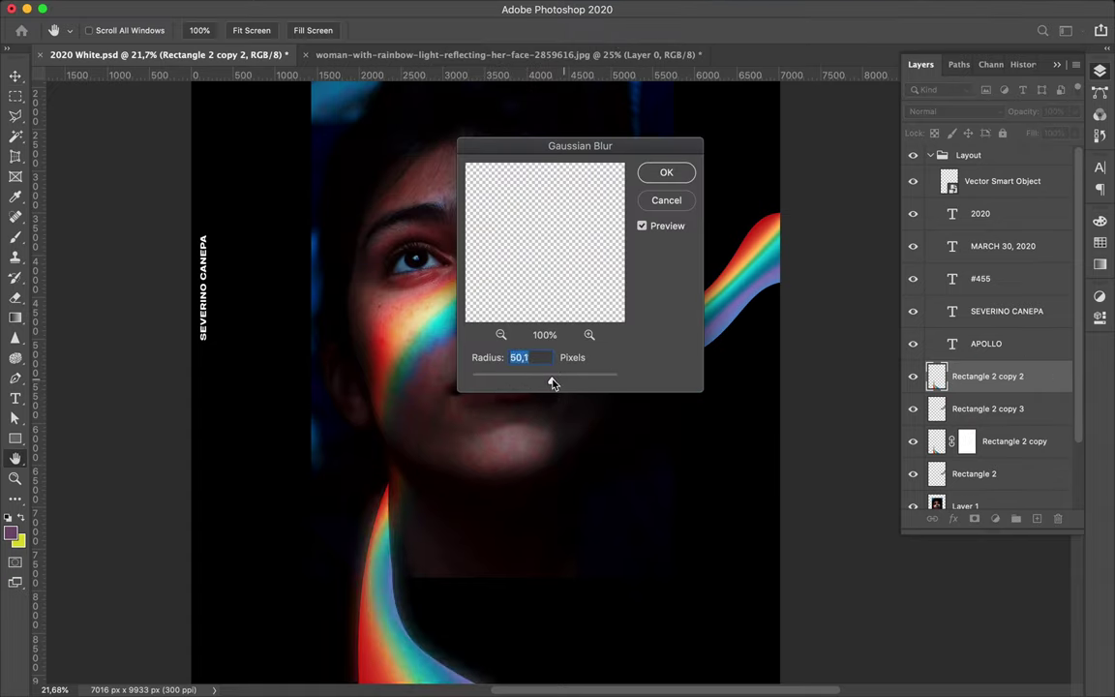
{"action": "left_click", "coordinate": [666, 172]}
{"action": "left_click", "coordinate": [987, 376], "text": "shift"}
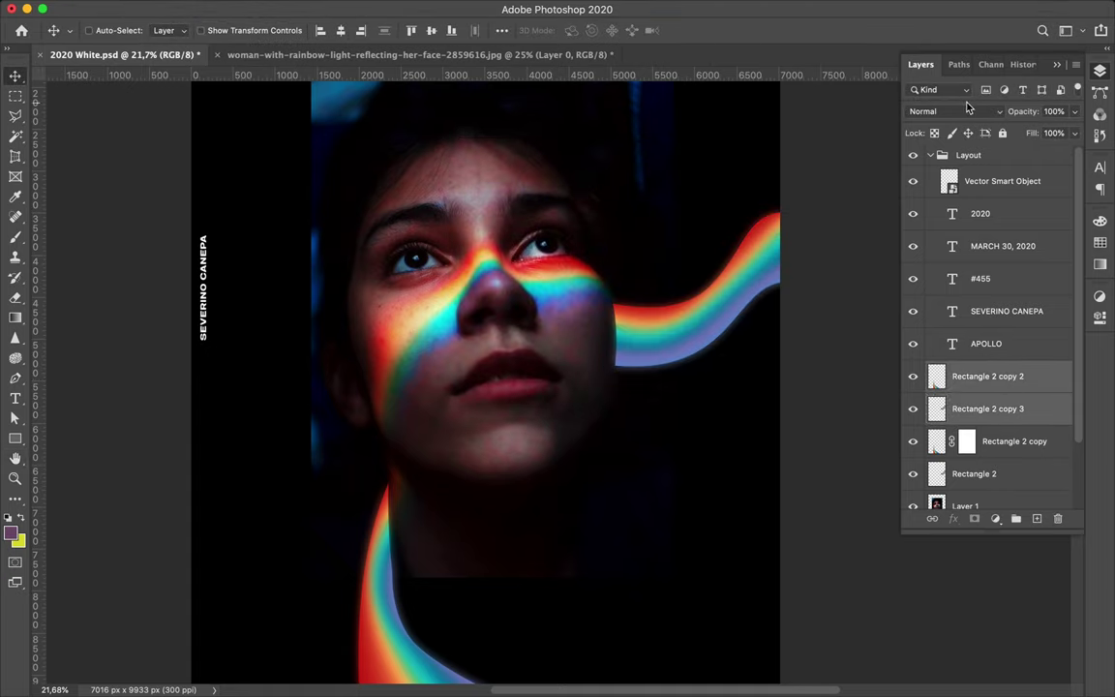
{"action": "left_click", "coordinate": [953, 111]}
{"action": "left_click", "coordinate": [929, 206]}
Step: Create a new empty layer above the Rectangle 2 copy rainbow layers
{"action": "left_click", "coordinate": [1013, 440]}
{"action": "left_click", "coordinate": [973, 473], "text": "shift"}
{"action": "left_click", "coordinate": [973, 442]}
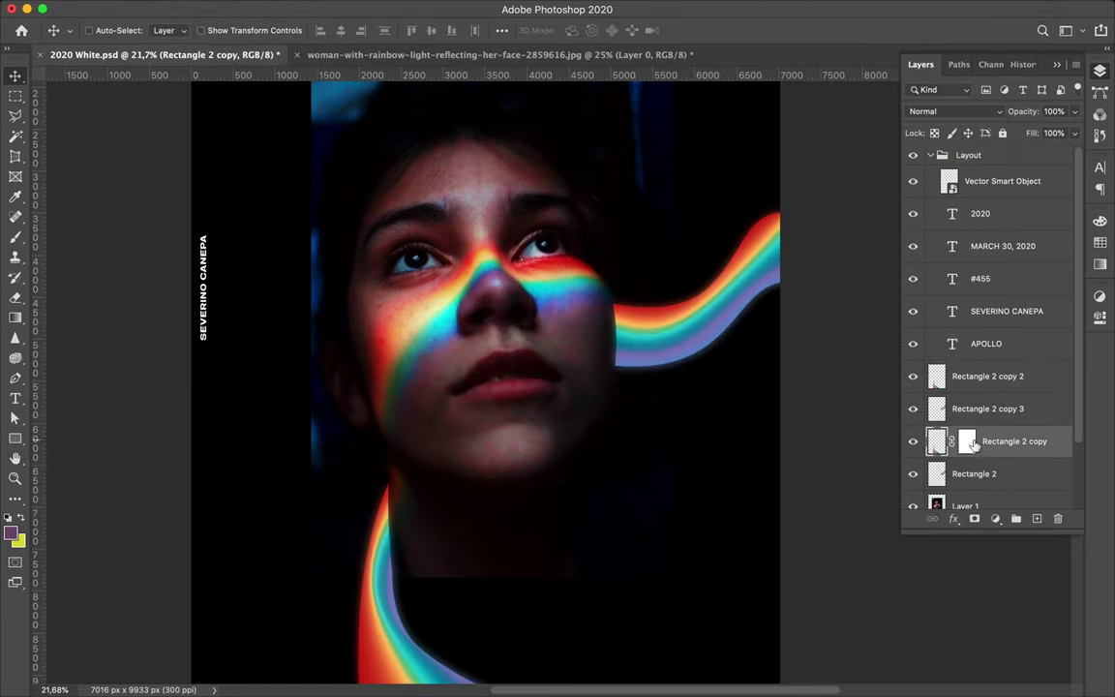
{"action": "key", "text": "ctrl+alt+shift+e"}
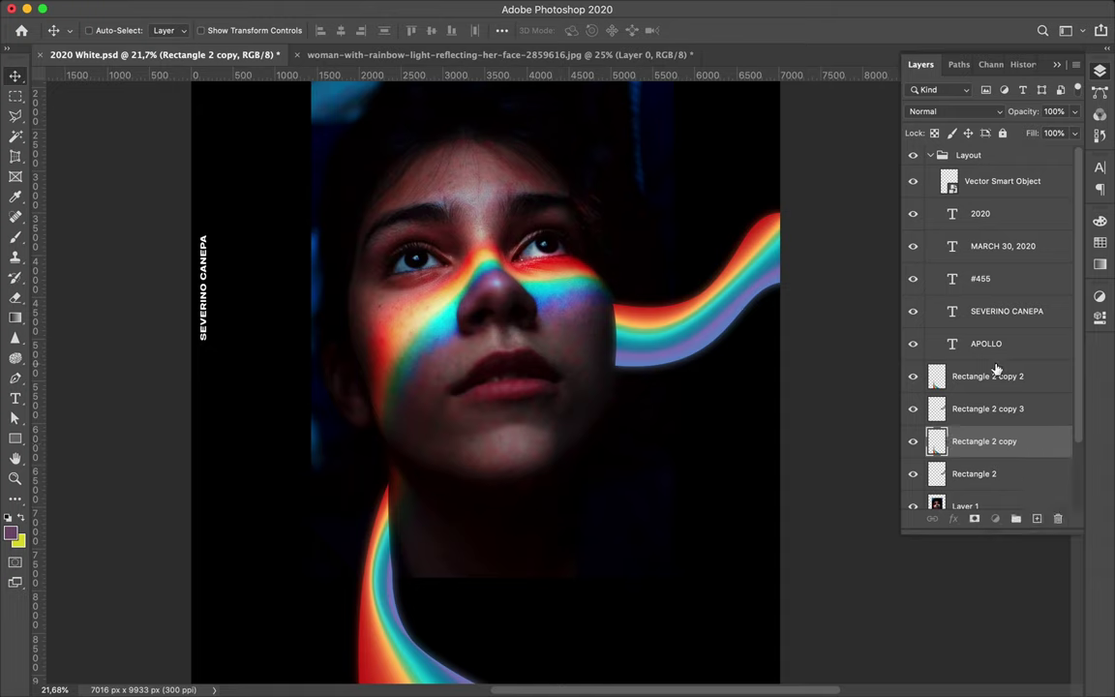
{"action": "left_click_drag", "start_coordinate": [937, 441], "coordinate": [929, 387]}
{"action": "scroll", "coordinate": [572, 498], "scroll_direction": "down", "scroll_amount": 2}
{"action": "scroll", "coordinate": [572, 497], "scroll_direction": "left", "scroll_amount": 2}
Step: Set up a soft Brush tip and zoom in on the rainbow at the neck
{"action": "key", "text": "e"}
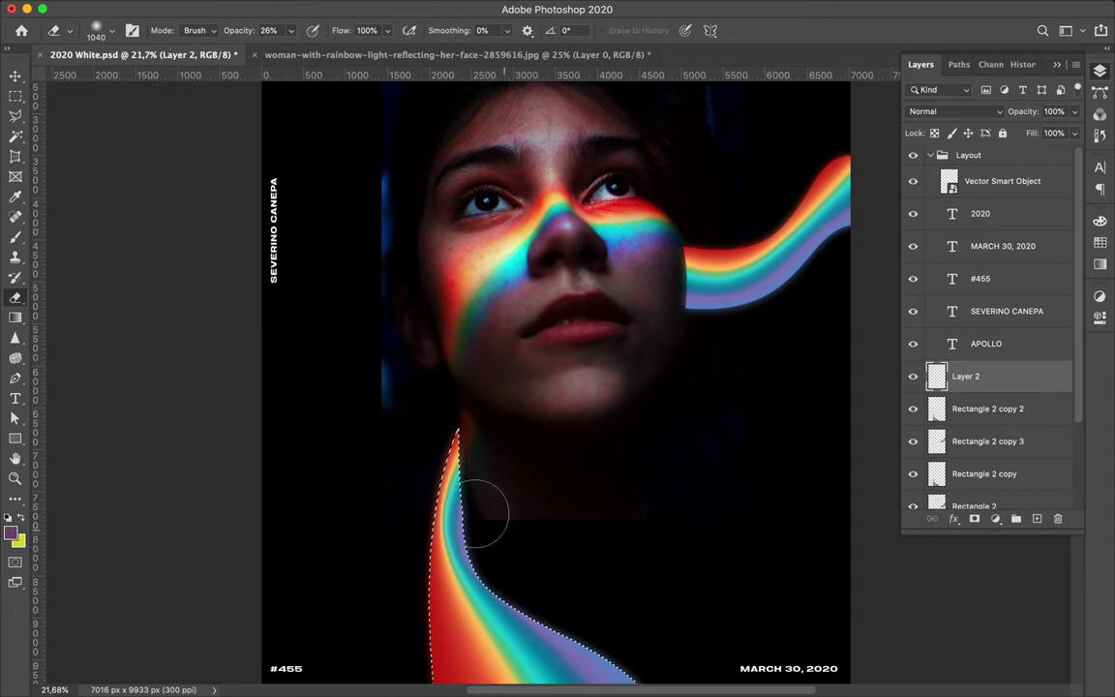
{"action": "key", "text": "s"}
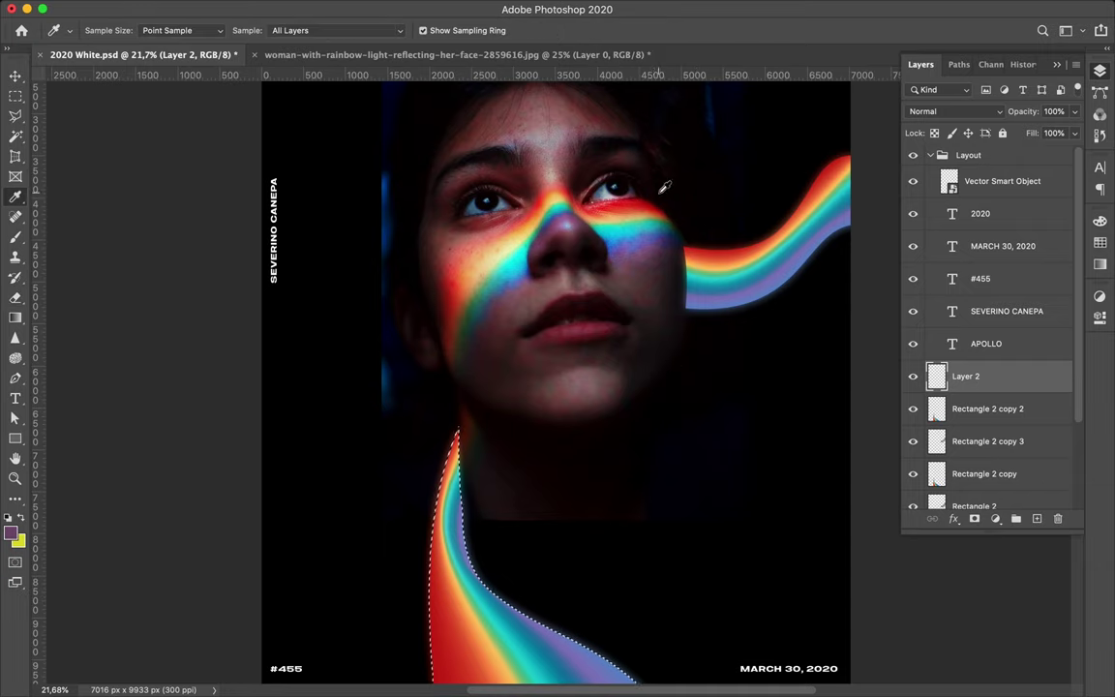
{"action": "key", "text": "b"}
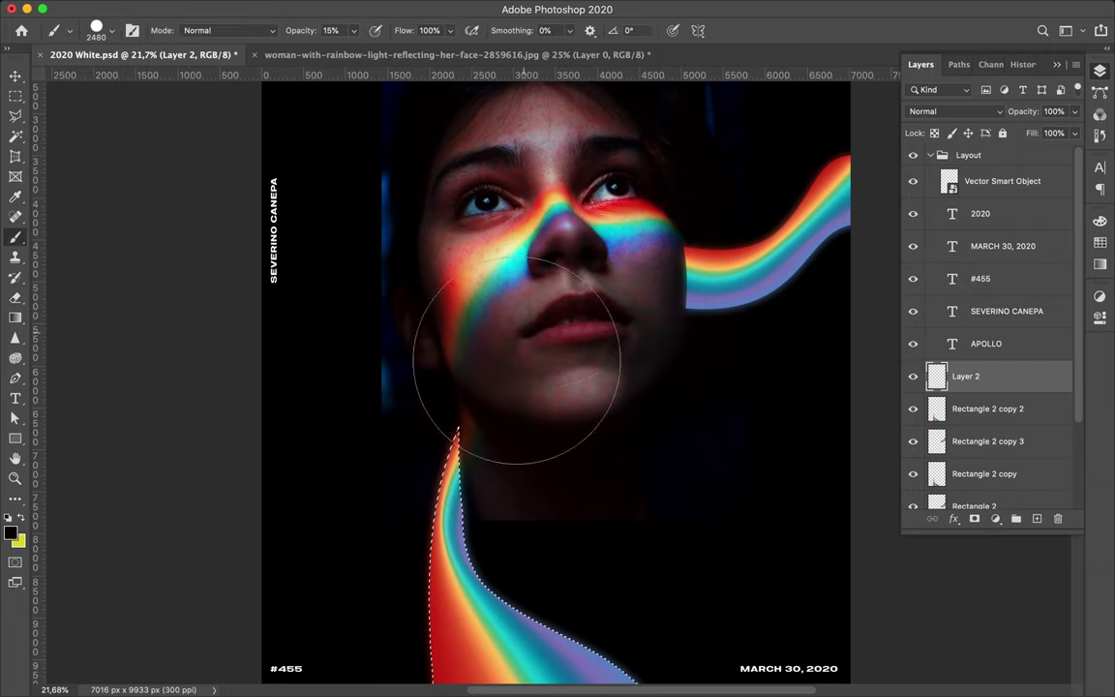
{"action": "left_click", "coordinate": [100, 36]}
{"action": "left_click", "coordinate": [500, 371]}
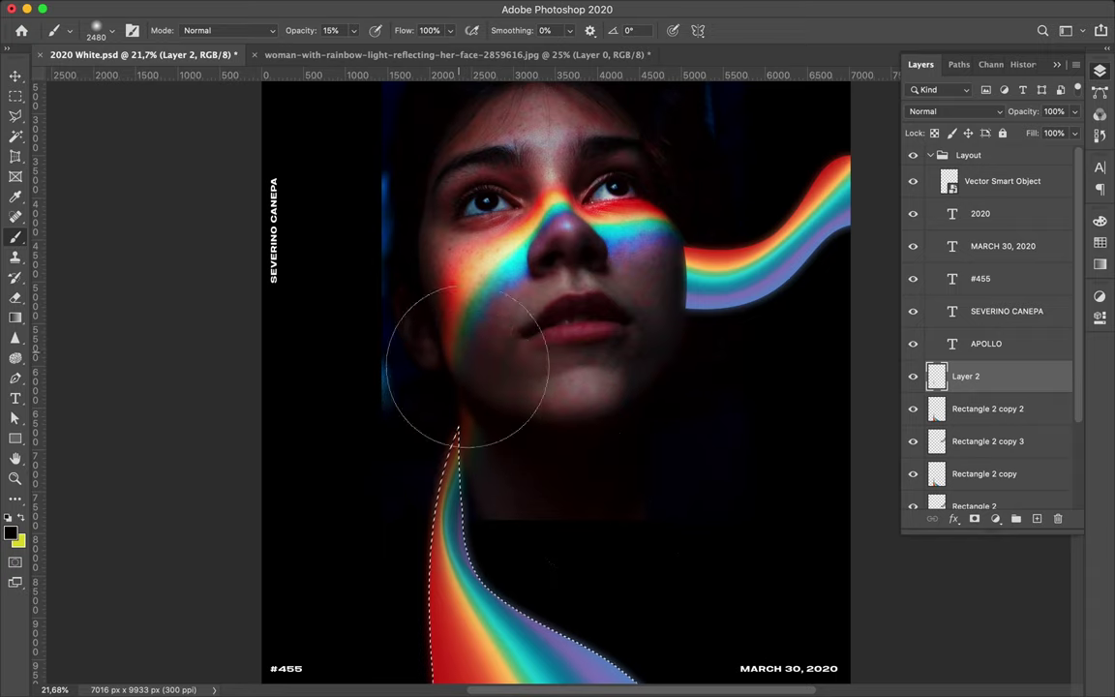
{"action": "key", "text": "v"}
{"action": "scroll", "coordinate": [597, 418], "scroll_direction": "up", "scroll_amount": 3}
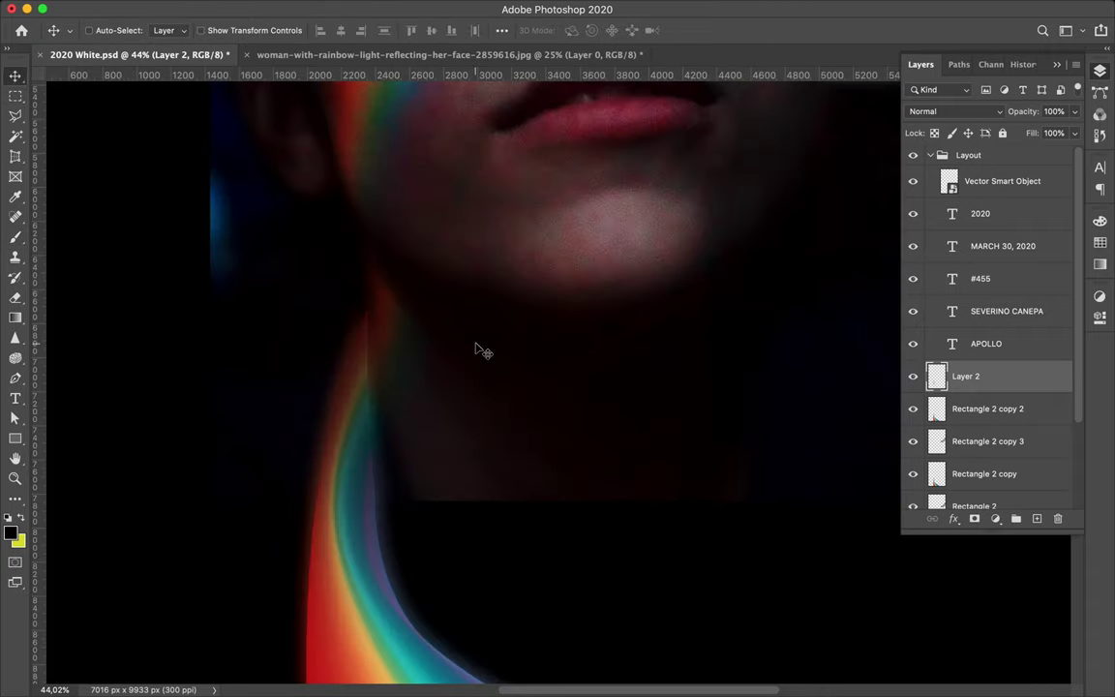
Step: Load the lower rainbow's outline as a selection and paint soft black shadow near the neck
{"action": "left_click", "coordinate": [937, 379], "text": "ctrl"}
{"action": "left_click", "coordinate": [987, 408]}
{"action": "scroll", "coordinate": [987, 416], "scroll_direction": "down", "scroll_amount": 2}
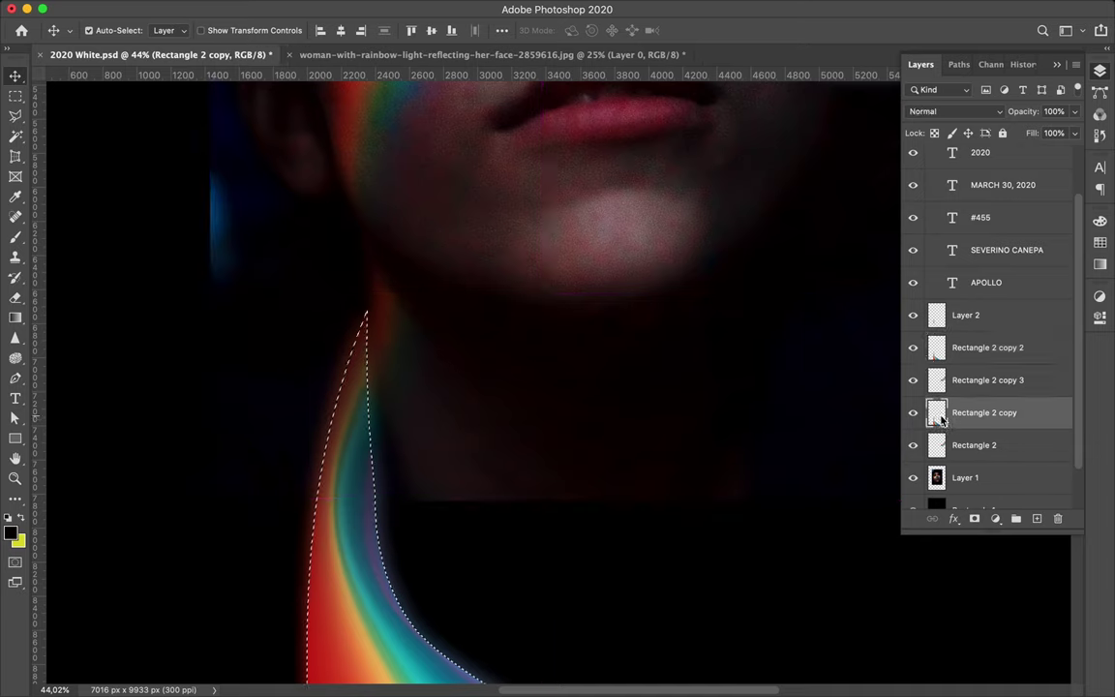
{"action": "left_click", "coordinate": [964, 315]}
{"action": "key", "text": "e"}
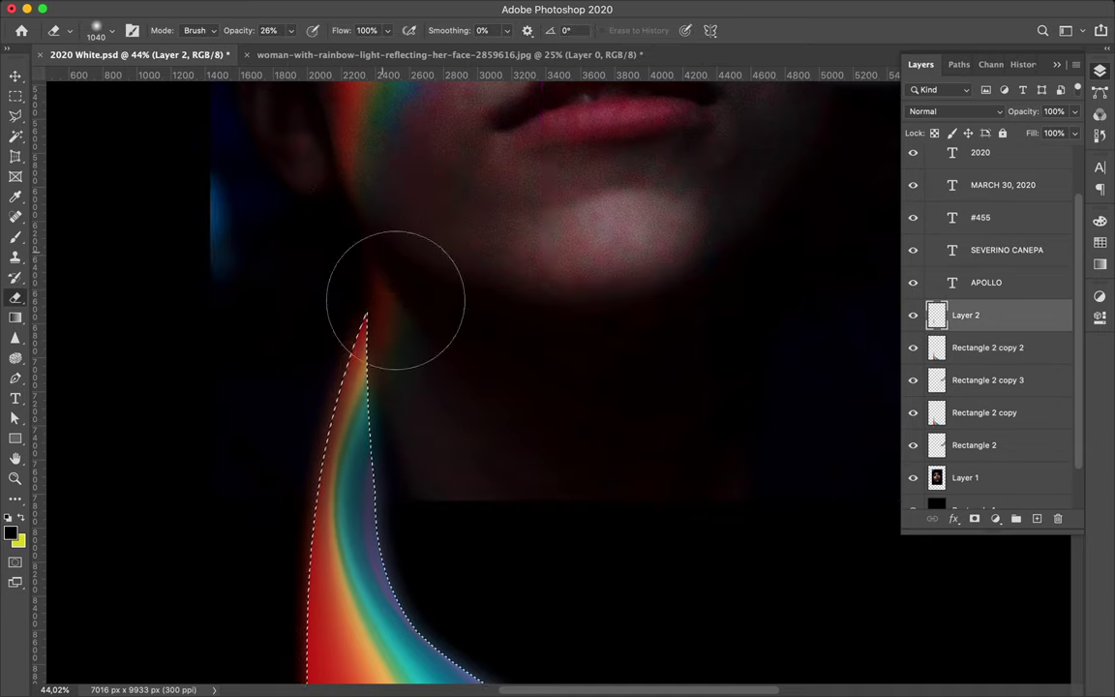
{"action": "key", "text": "b"}
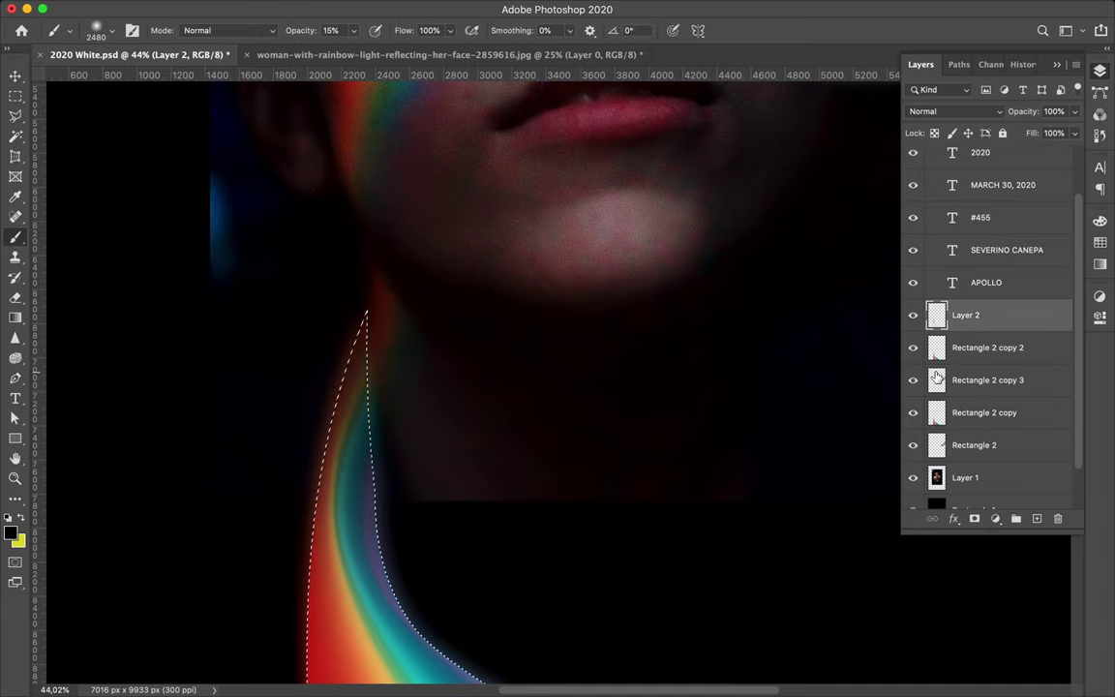
{"action": "key", "text": "m"}
{"action": "left_click_drag", "start_coordinate": [630, 436], "coordinate": [648, 372]}
{"action": "key", "text": "b"}
{"action": "left_click_drag", "start_coordinate": [361, 274], "coordinate": [553, 497]}
{"action": "key", "text": "m"}
{"action": "key", "text": "ctrl+d"}
Step: Step back through the history to undo the shading
{"action": "key", "text": "ctrl+0"}
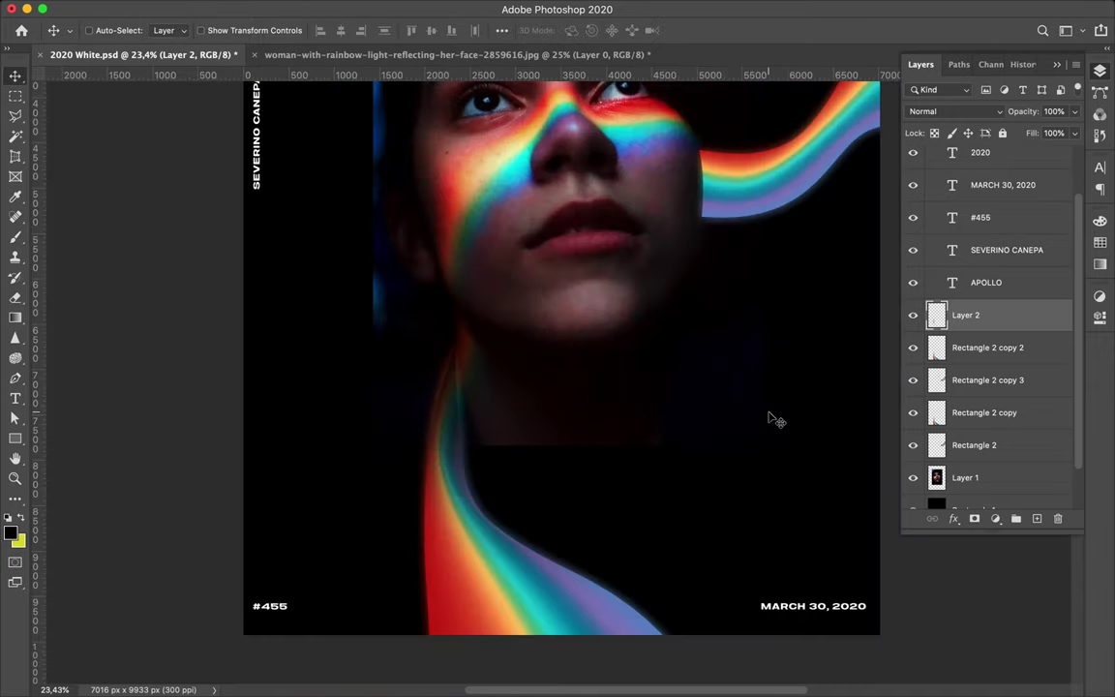
{"action": "key", "text": "ctrl+alt+z"}
{"action": "key", "text": "ctrl+alt+z"}
{"action": "key", "text": "ctrl+alt+z"}
{"action": "key", "text": "ctrl+alt+z"}
{"action": "key", "text": "ctrl+alt+z"}
{"action": "key", "text": "ctrl+alt+z"}
{"action": "key", "text": "ctrl+alt+z"}
{"action": "left_click", "coordinate": [1098, 76]}
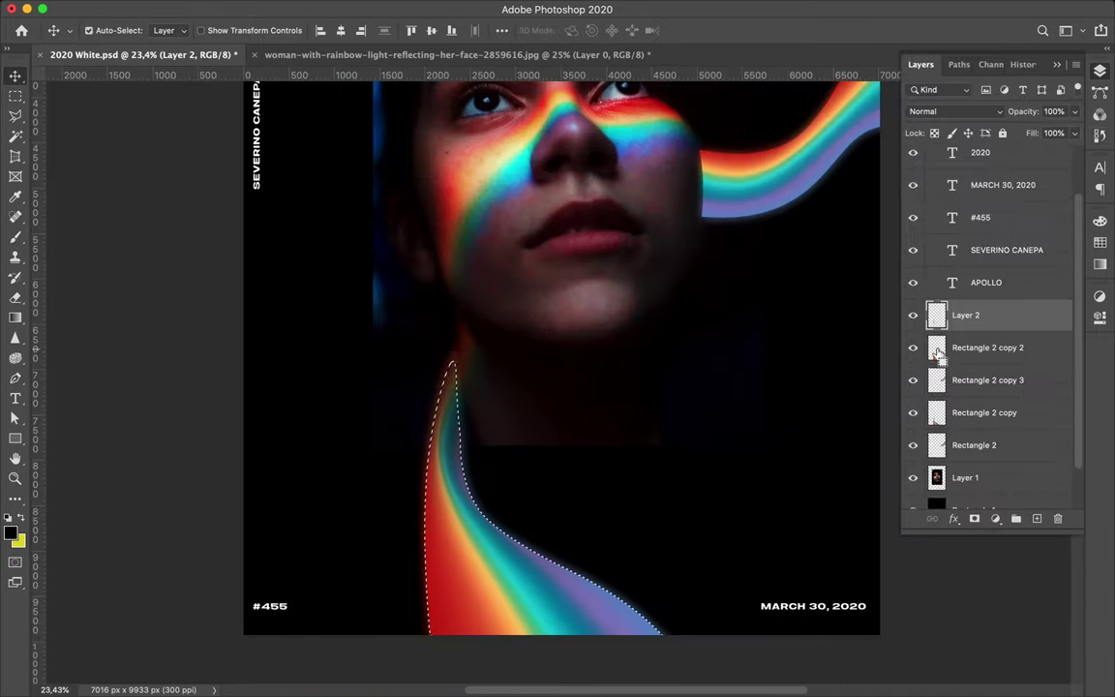
{"action": "key", "text": "b"}
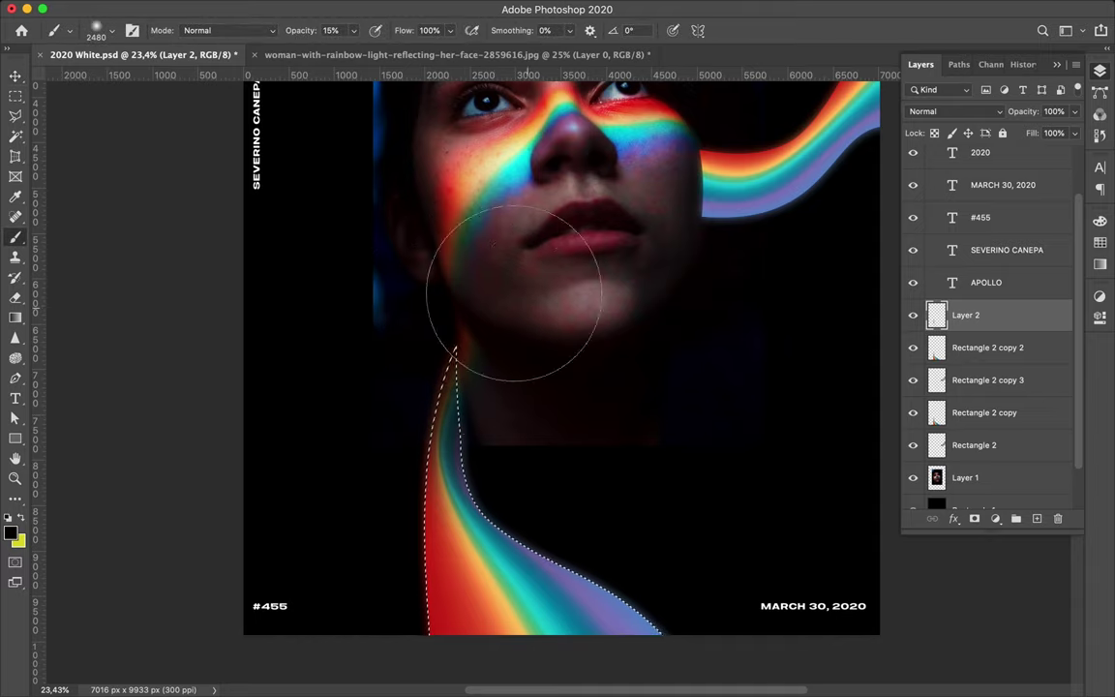
{"action": "key", "text": "m"}
{"action": "scroll", "coordinate": [478, 319], "scroll_direction": "up", "scroll_amount": 3}
Step: Add a layer mask to Rectangle 2 copy and adjust the brush opacity for painting it
{"action": "left_click", "coordinate": [478, 319]}
{"action": "scroll", "coordinate": [484, 325], "scroll_direction": "down", "scroll_amount": 2}
{"action": "key", "text": "v"}
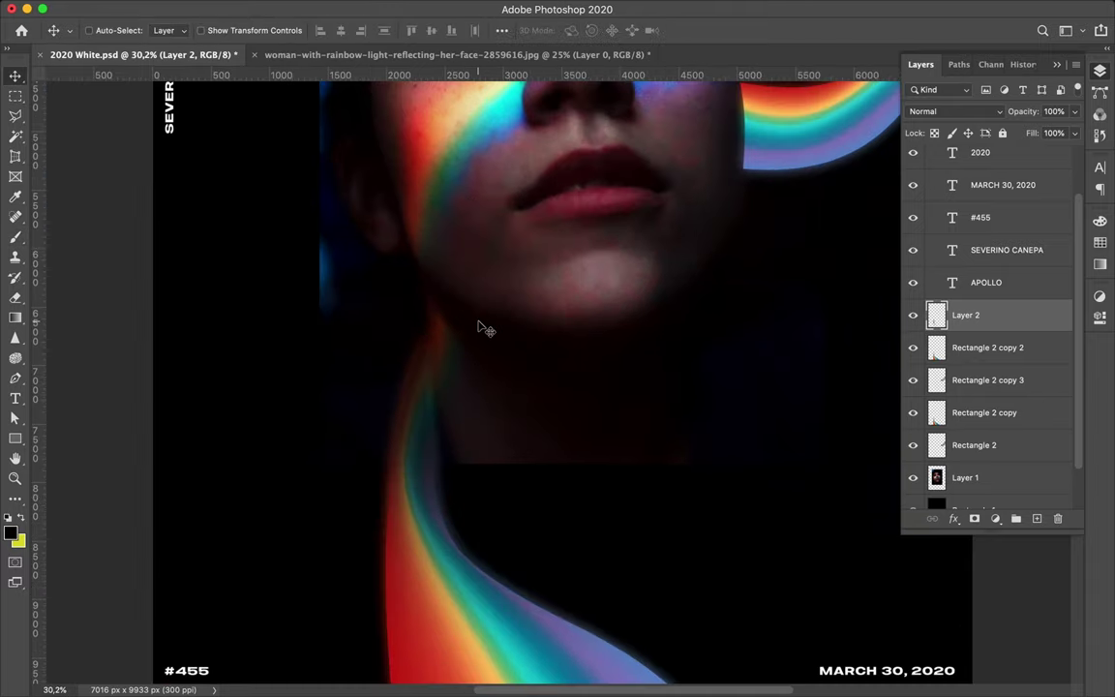
{"action": "left_click", "coordinate": [978, 414]}
{"action": "left_click", "coordinate": [974, 518]}
{"action": "key", "text": "b"}
{"action": "left_click", "coordinate": [354, 30]}
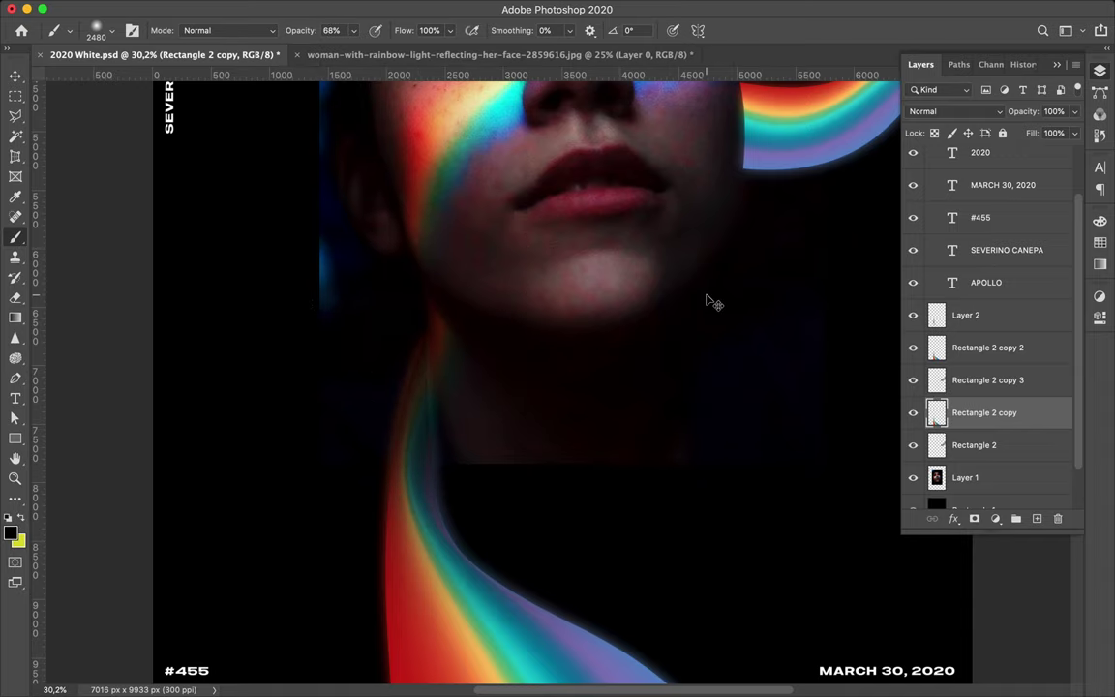
Step: Revert the edit history to the Load Selection state
{"action": "left_click", "coordinate": [1023, 64]}
{"action": "scroll", "coordinate": [977, 290], "scroll_direction": "up", "scroll_amount": 5}
{"action": "left_click", "coordinate": [967, 368]}
{"action": "key", "text": "F7"}
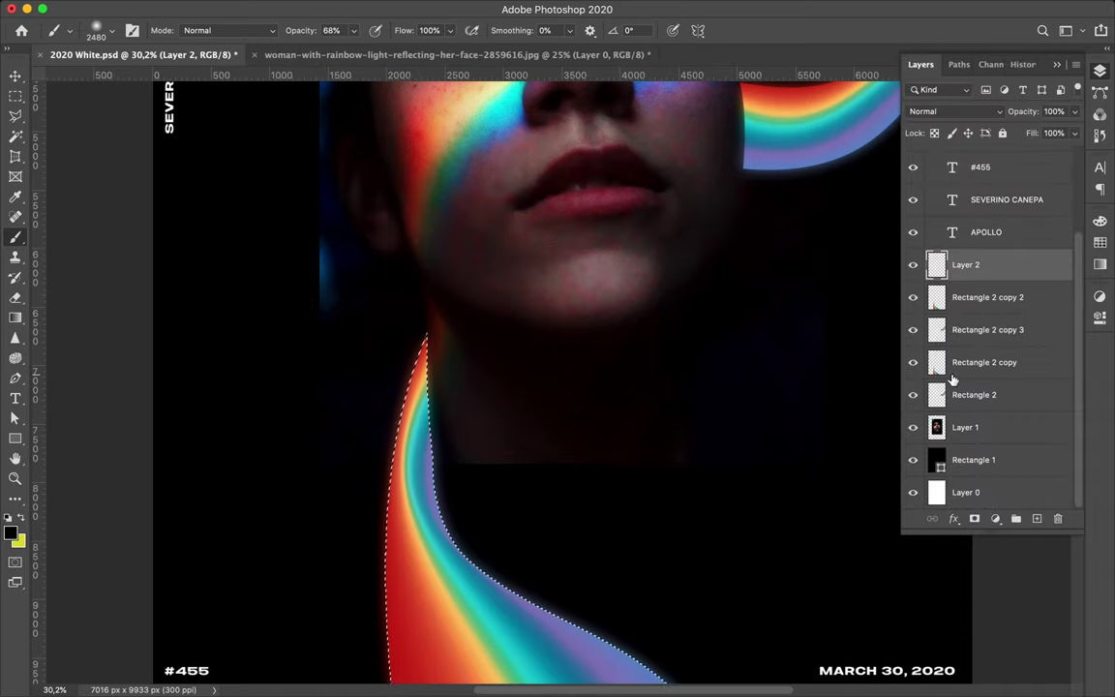
Step: Mask Rectangle 2 copy 2 and paint out its glow where the rainbow meets the neck
{"action": "left_click", "coordinate": [987, 297]}
{"action": "key", "text": "m"}
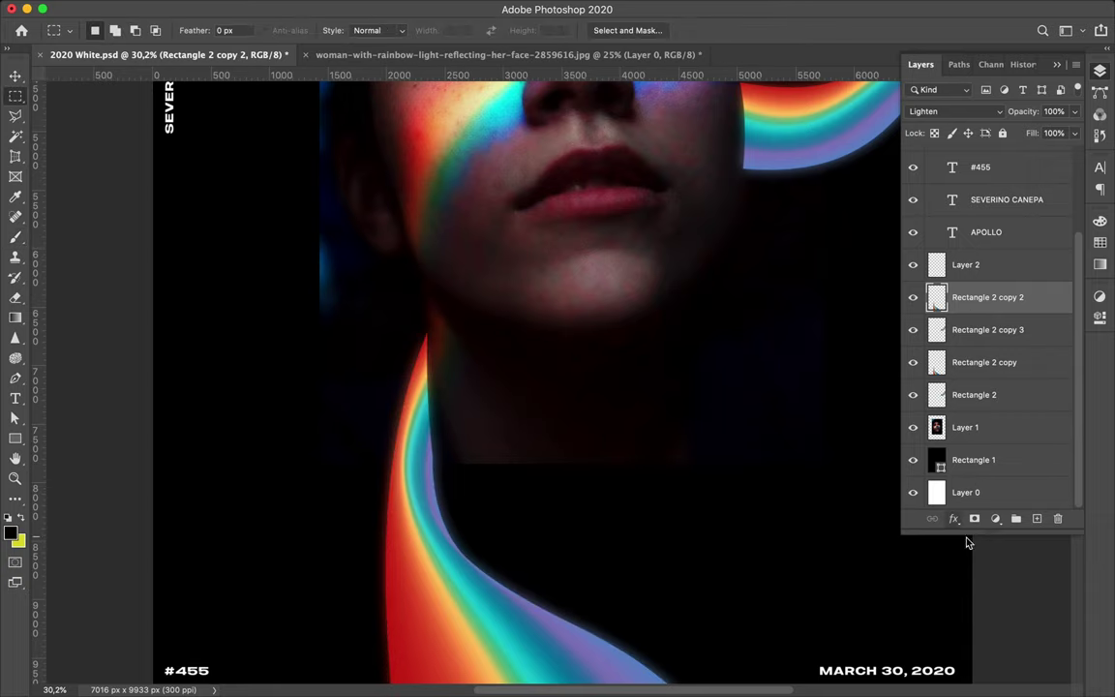
{"action": "left_click", "coordinate": [974, 519]}
{"action": "key", "text": "b"}
{"action": "left_click_drag", "start_coordinate": [423, 348], "coordinate": [605, 497]}
Step: Mask Rectangle 2 copy and fade its rainbow where it meets the neck
{"action": "left_click", "coordinate": [984, 362]}
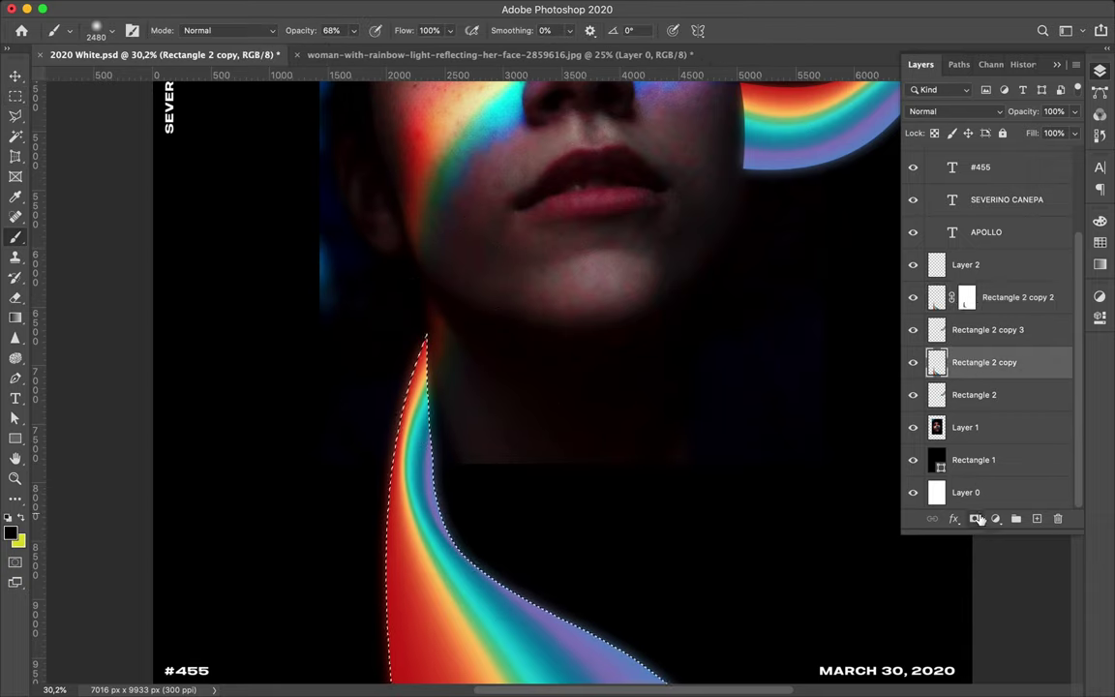
{"action": "key", "text": "m"}
{"action": "left_click", "coordinate": [974, 520]}
{"action": "key", "text": "ctrl+z"}
{"action": "key", "text": "v"}
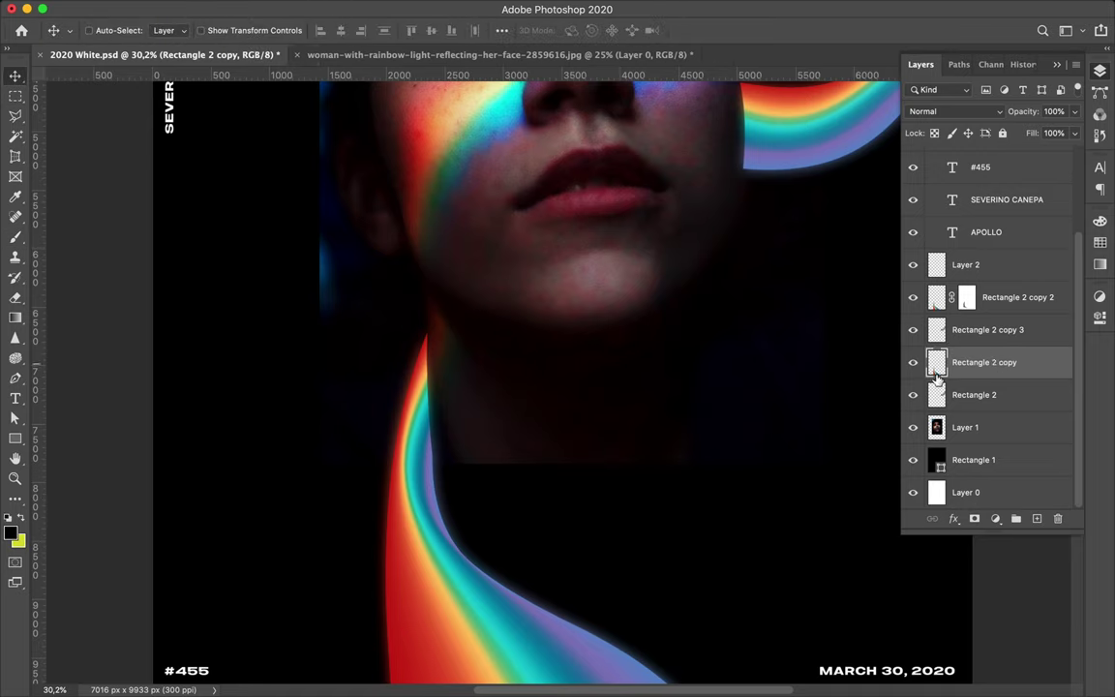
{"action": "left_click", "coordinate": [975, 520]}
{"action": "key", "text": "b"}
{"action": "left_click_drag", "start_coordinate": [418, 348], "coordinate": [468, 368]}
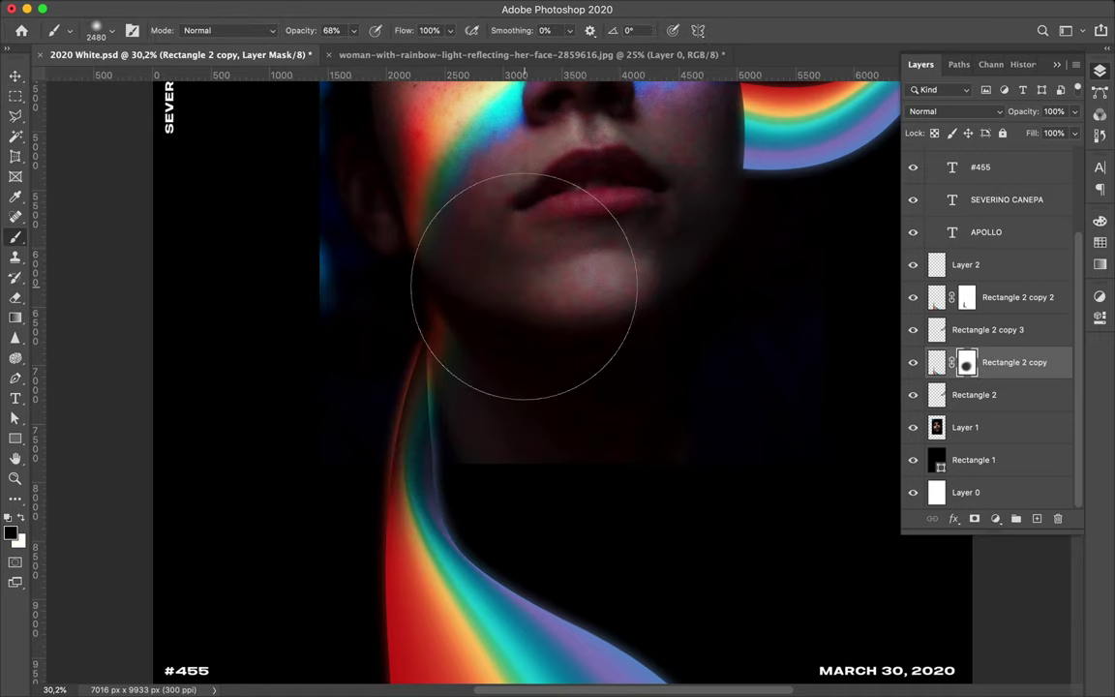
Step: Target the masks of Rectangle 2 copy 2 and Rectangle 2 copy while viewing the whole face
{"action": "key", "text": "alt+bracketright"}
{"action": "key", "text": "alt+bracketright"}
{"action": "key", "text": "v"}
{"action": "scroll", "coordinate": [563, 337], "scroll_direction": "down", "scroll_amount": 2}
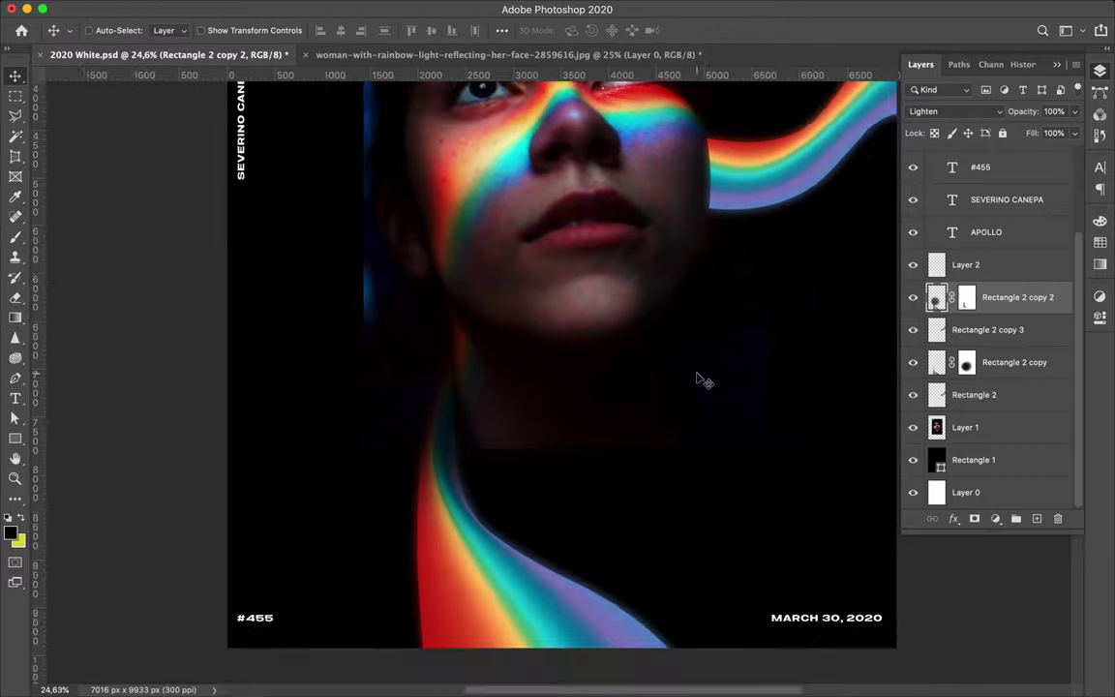
{"action": "scroll", "coordinate": [703, 378], "scroll_direction": "up", "scroll_amount": 3}
{"action": "scroll", "coordinate": [703, 379], "scroll_direction": "right", "scroll_amount": 2}
{"action": "key", "text": "ctrl+backslash"}
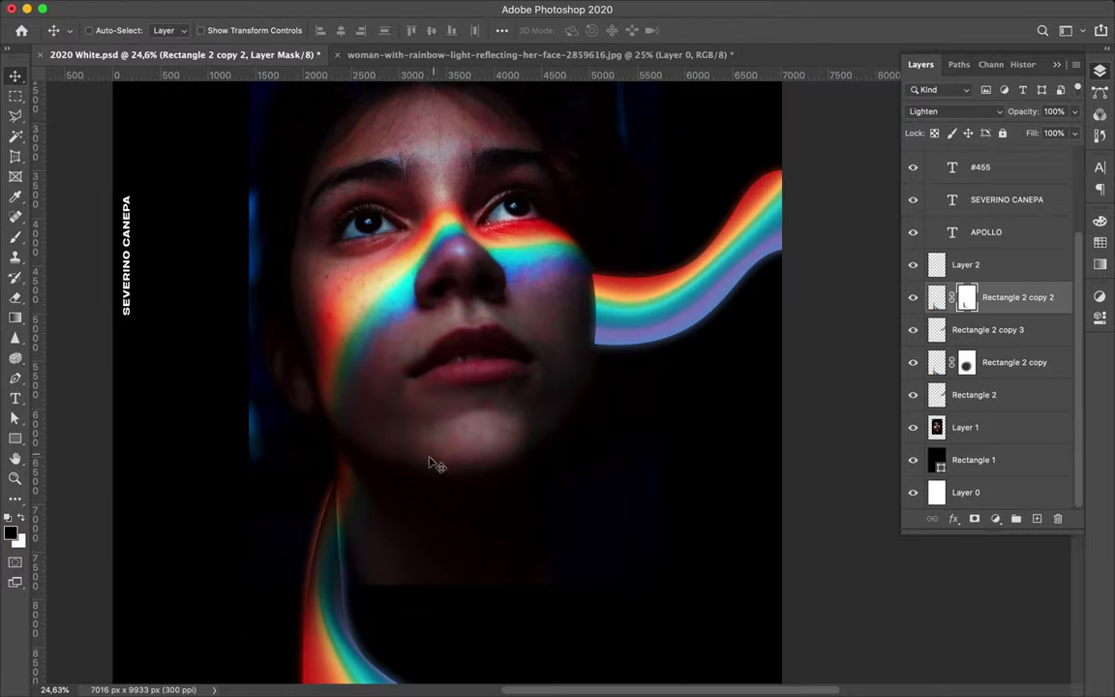
{"action": "key", "text": "b"}
{"action": "scroll", "coordinate": [436, 522], "scroll_direction": "up", "scroll_amount": 2}
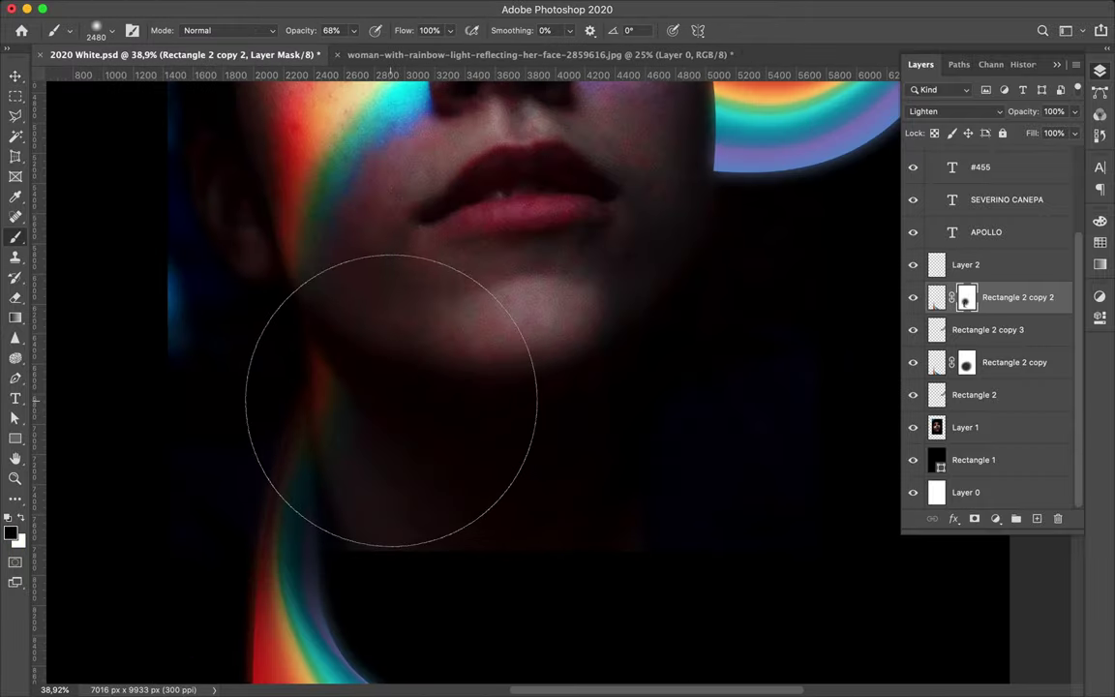
{"action": "key", "text": "alt+bracketleft"}
{"action": "key", "text": "alt+bracketleft"}
{"action": "scroll", "coordinate": [383, 409], "scroll_direction": "down", "scroll_amount": 2}
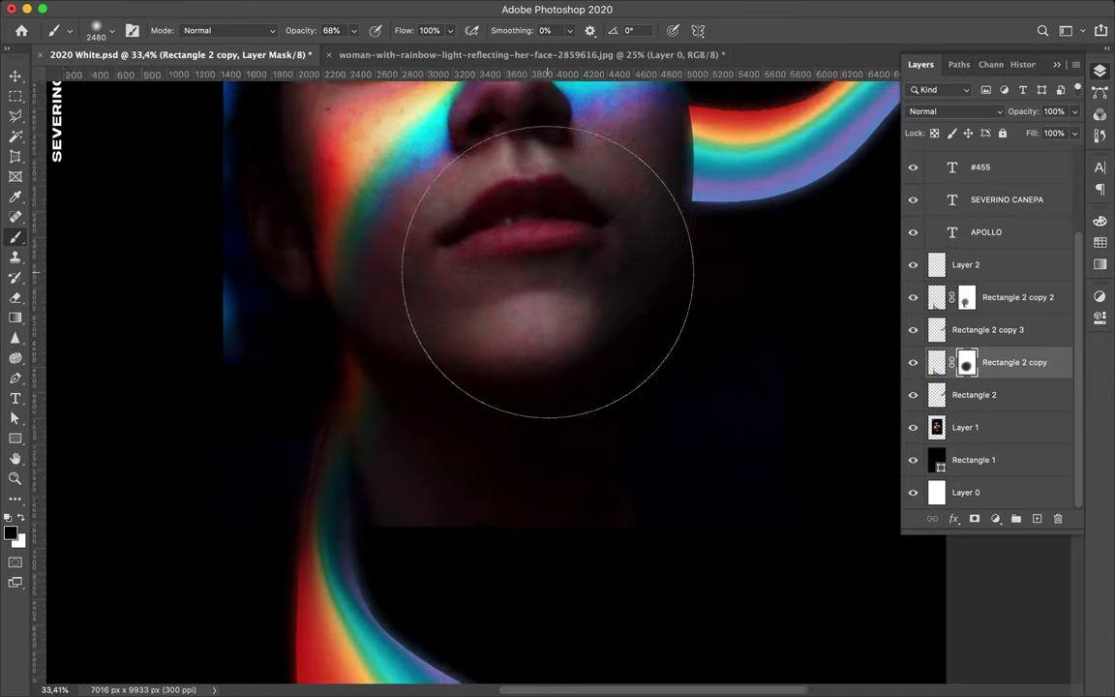
{"action": "scroll", "coordinate": [497, 223], "scroll_direction": "down", "scroll_amount": 3}
Step: Add a mask to Rectangle 2 copy 3 and check the neighbouring streak masks
{"action": "left_click", "coordinate": [468, 282], "text": "ctrl"}
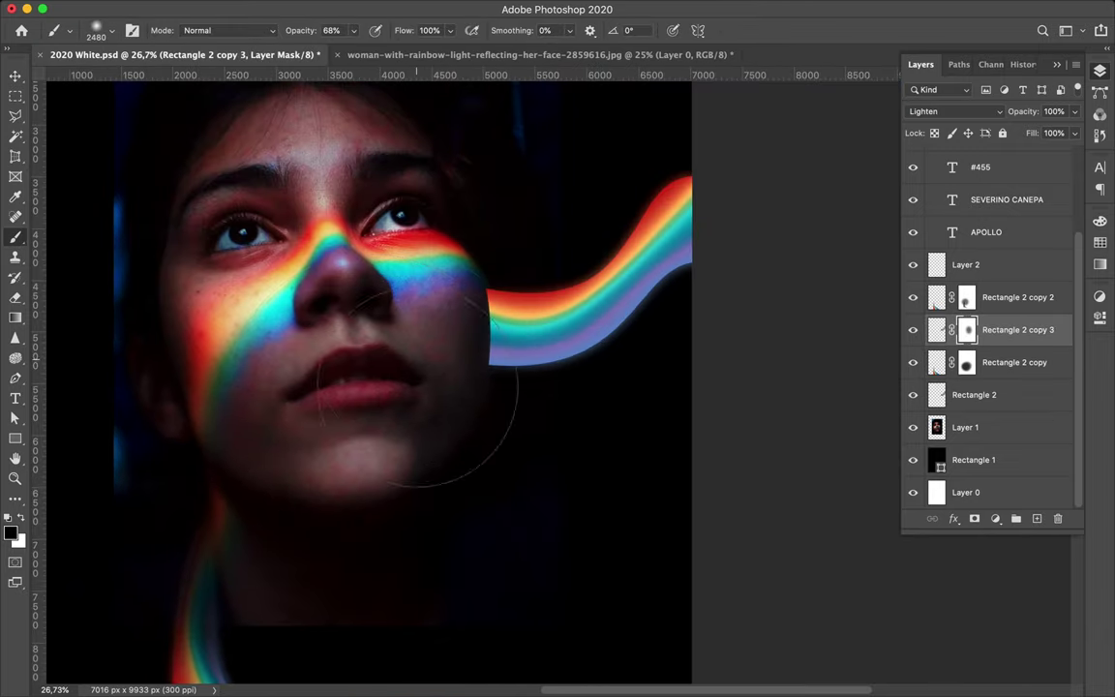
{"action": "key", "text": "alt+bracketleft"}
{"action": "key", "text": "alt+bracketleft"}
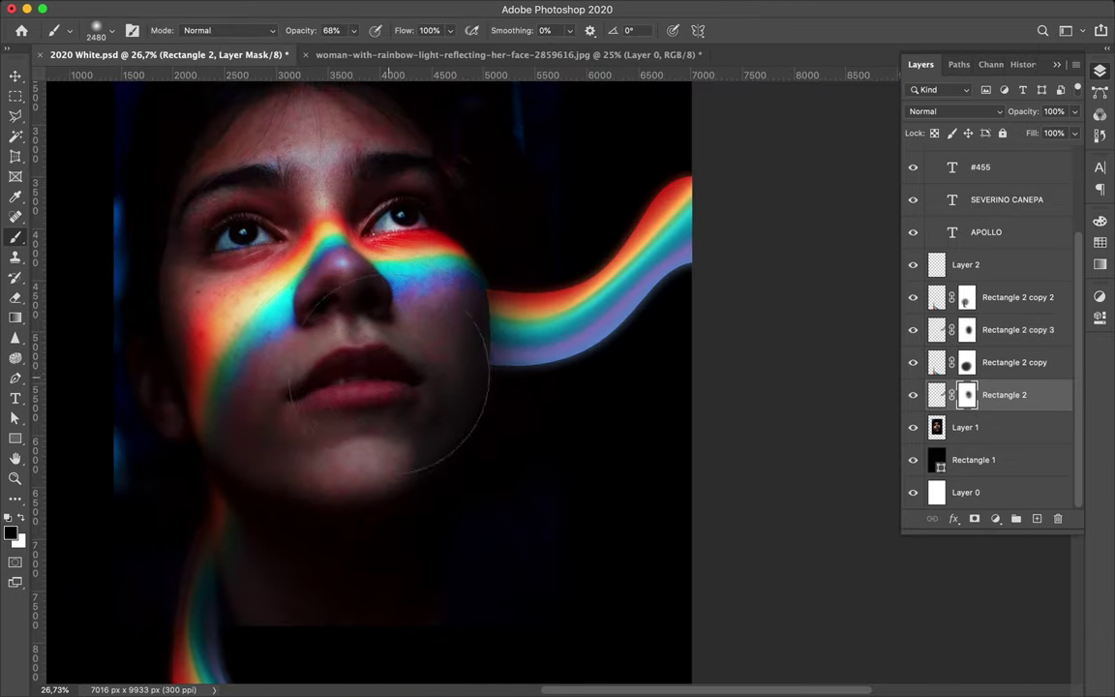
{"action": "key", "text": "alt+bracketright"}
{"action": "key", "text": "alt+bracketright"}
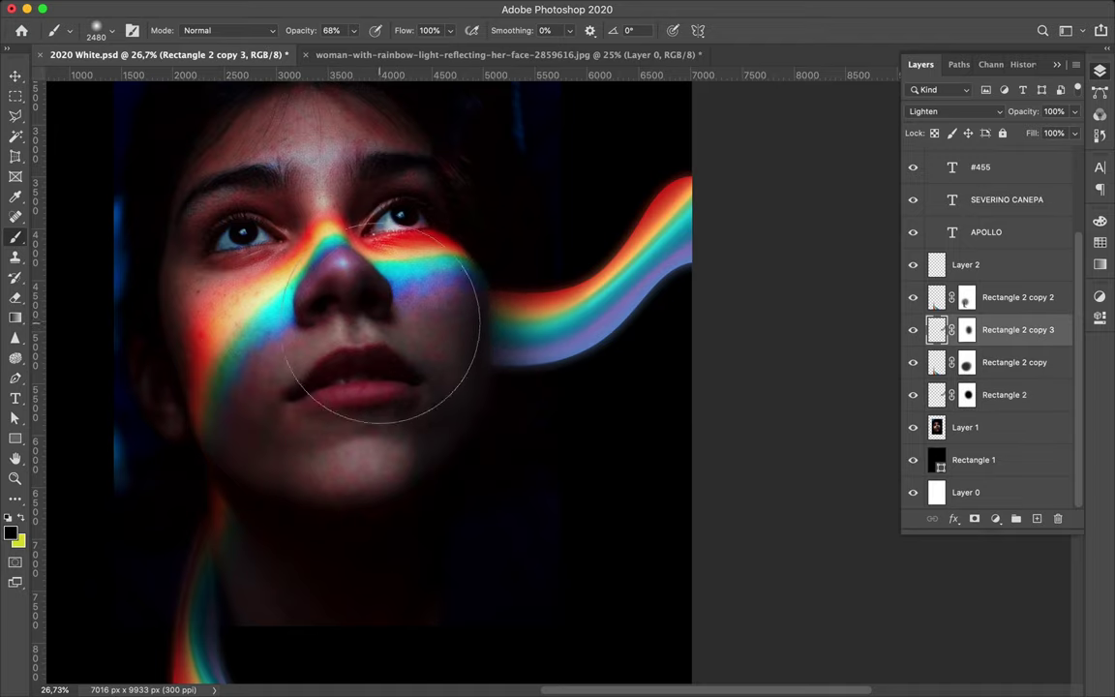
{"action": "scroll", "coordinate": [473, 560], "scroll_direction": "down", "scroll_amount": 1}
{"action": "scroll", "coordinate": [508, 188], "scroll_direction": "down", "scroll_amount": 3}
{"action": "scroll", "coordinate": [530, 374], "scroll_direction": "up", "scroll_amount": 3}
Step: Start a Pen shard shape, then discard the unfinished shape
{"action": "key", "text": "i"}
{"action": "key", "text": "p"}
{"action": "scroll", "coordinate": [400, 249], "scroll_direction": "down", "scroll_amount": 2}
{"action": "left_click", "coordinate": [404, 259]}
{"action": "left_click", "coordinate": [246, 326]}
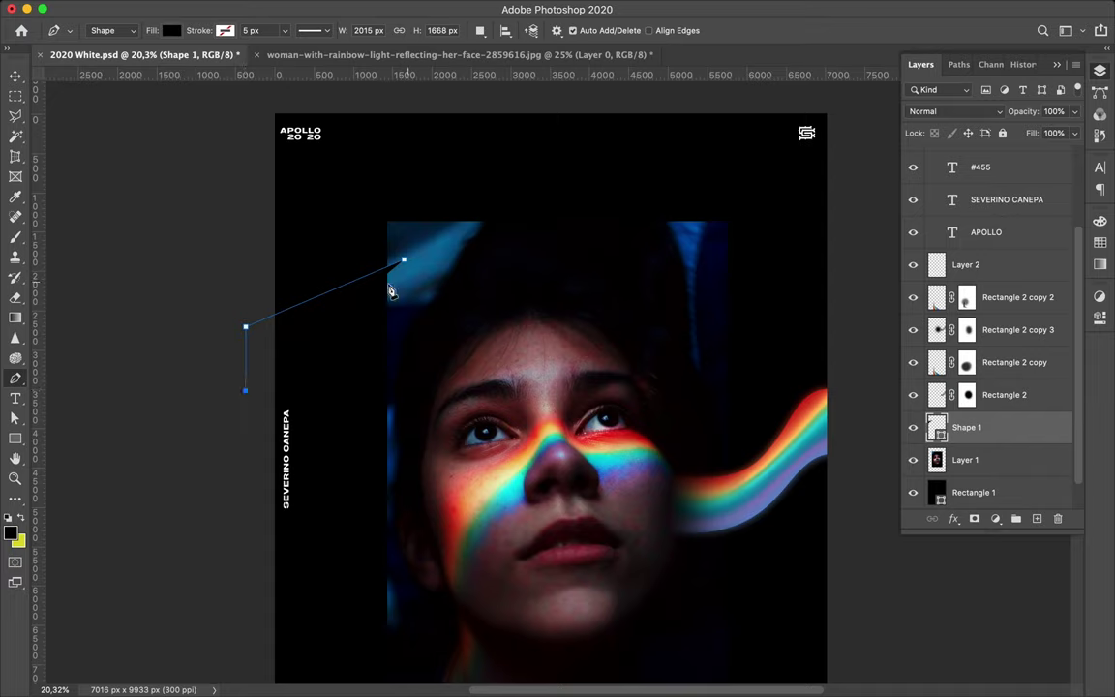
{"action": "key", "text": "ctrl+z"}
Step: Sample a blue from the photo with the Eyedropper and duplicate a rainbow streak layer
{"action": "key", "text": "i"}
{"action": "left_click", "coordinate": [377, 238]}
{"action": "scroll", "coordinate": [300, 368], "scroll_direction": "up", "scroll_amount": 3}
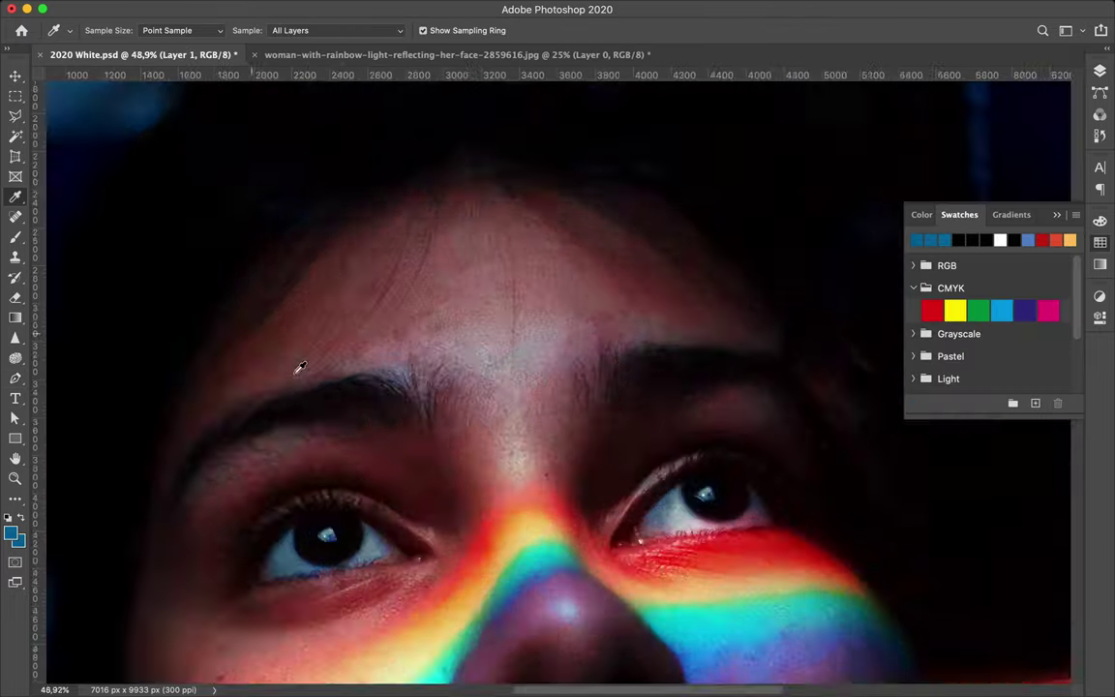
{"action": "scroll", "coordinate": [300, 367], "scroll_direction": "up", "scroll_amount": 5}
{"action": "key", "text": "v"}
{"action": "scroll", "coordinate": [386, 426], "scroll_direction": "down", "scroll_amount": 5}
{"action": "left_click", "coordinate": [1099, 71]}
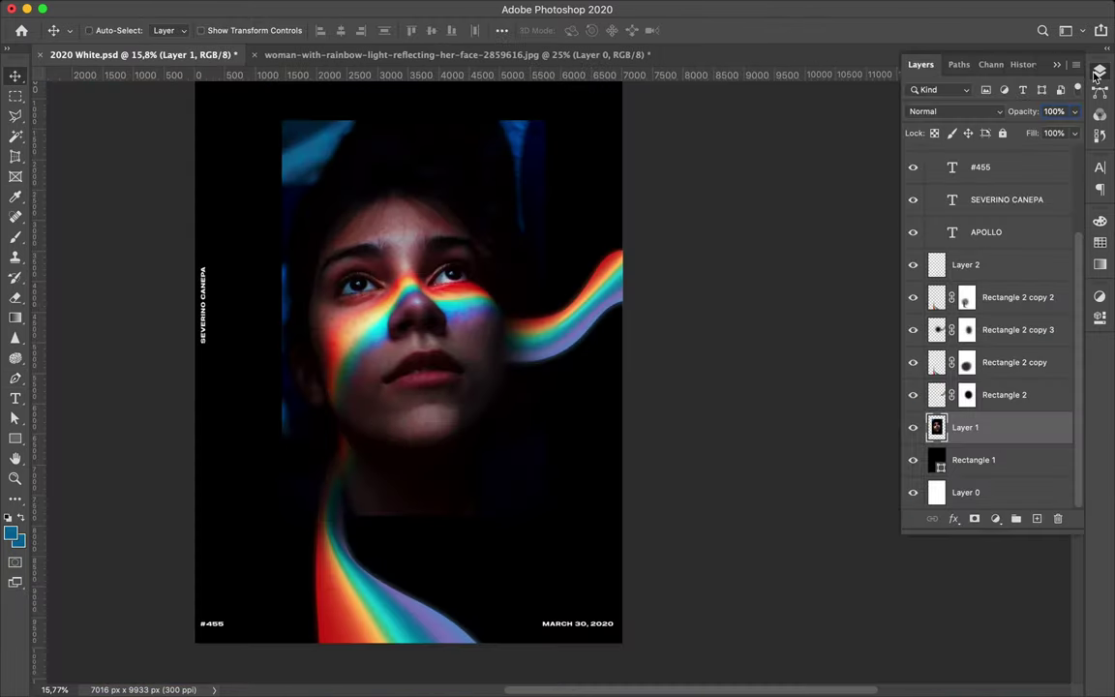
{"action": "left_click_drag", "start_coordinate": [935, 329], "coordinate": [936, 288]}
Step: Add noise to the duplicated streak and blend it in Overlay
{"action": "left_click", "coordinate": [361, 8]}
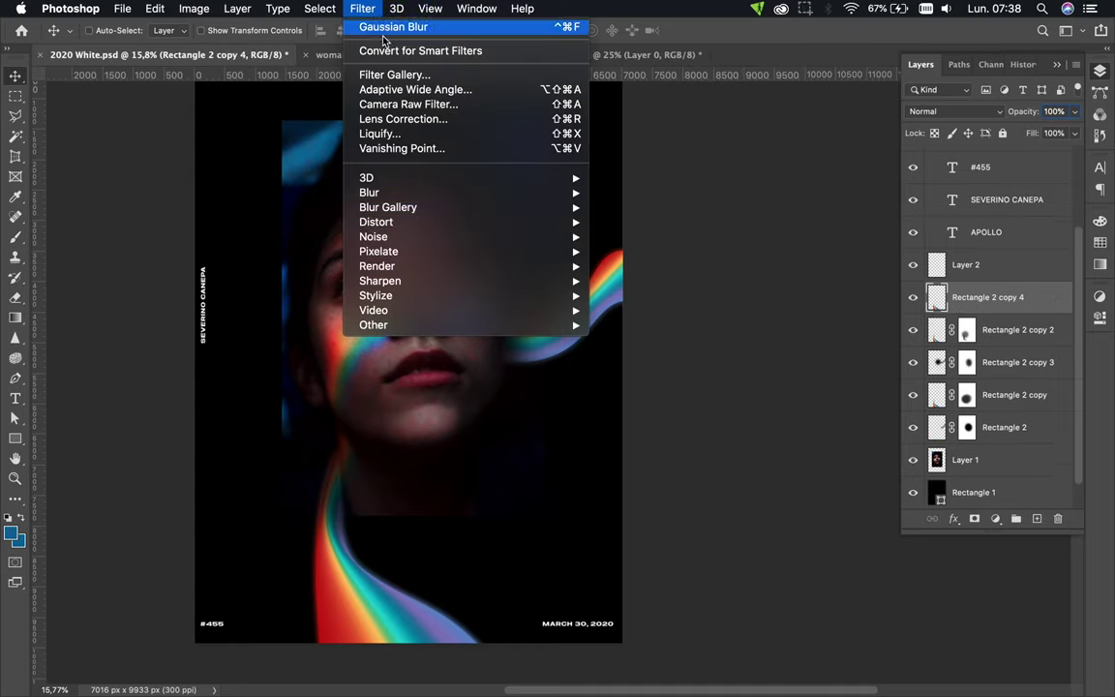
{"action": "left_click", "coordinate": [612, 237]}
{"action": "left_click", "coordinate": [205, 43]}
{"action": "left_click", "coordinate": [953, 112]}
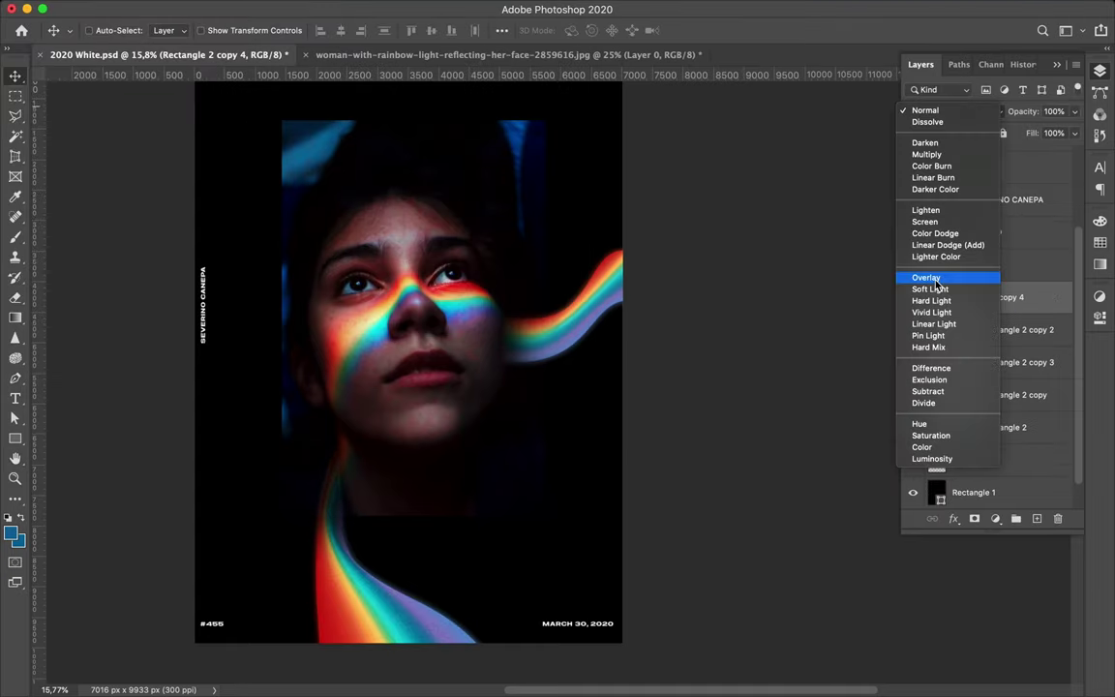
{"action": "left_click", "coordinate": [933, 107]}
Step: Duplicate Rectangle 2 copy 5 and copy 6, merge them, set Overlay and Fill 5%
{"action": "left_click", "coordinate": [1016, 362]}
{"action": "left_click", "coordinate": [1006, 427], "text": "super"}
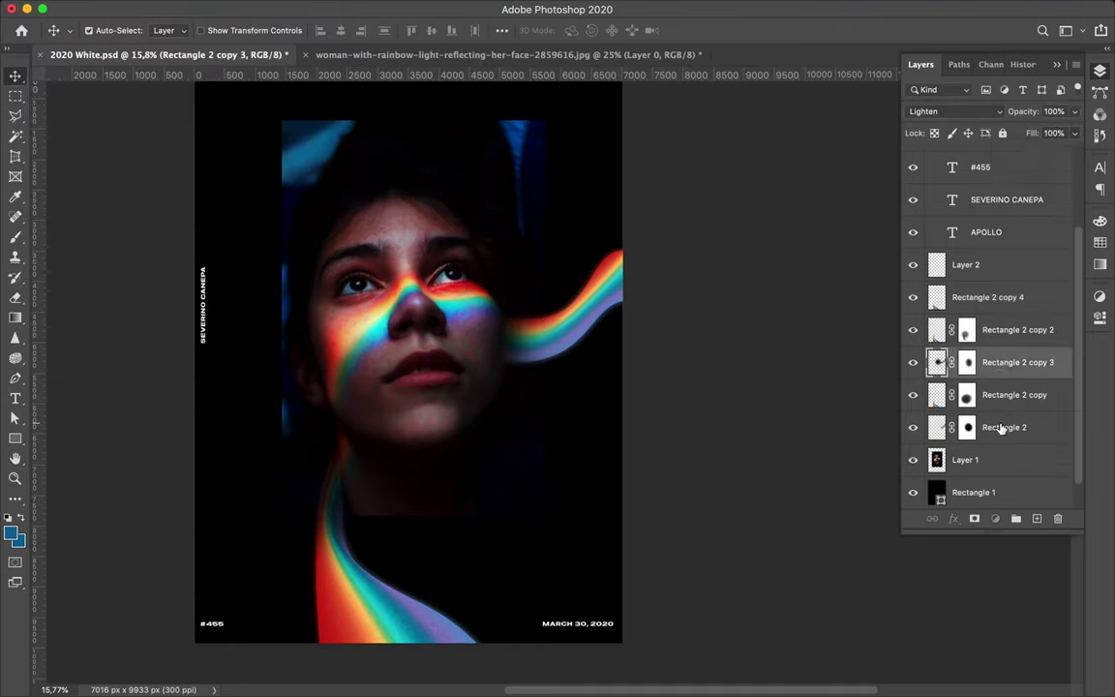
{"action": "left_click_drag", "start_coordinate": [1007, 427], "coordinate": [997, 325]}
{"action": "key", "text": "super+e"}
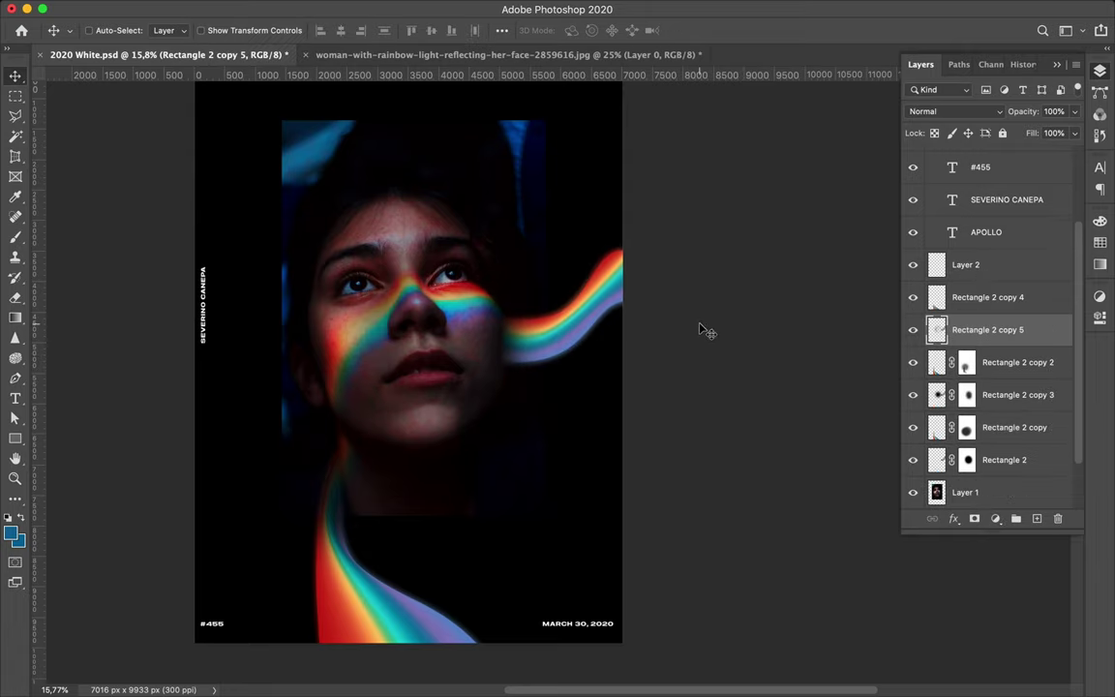
{"action": "left_click", "coordinate": [953, 111]}
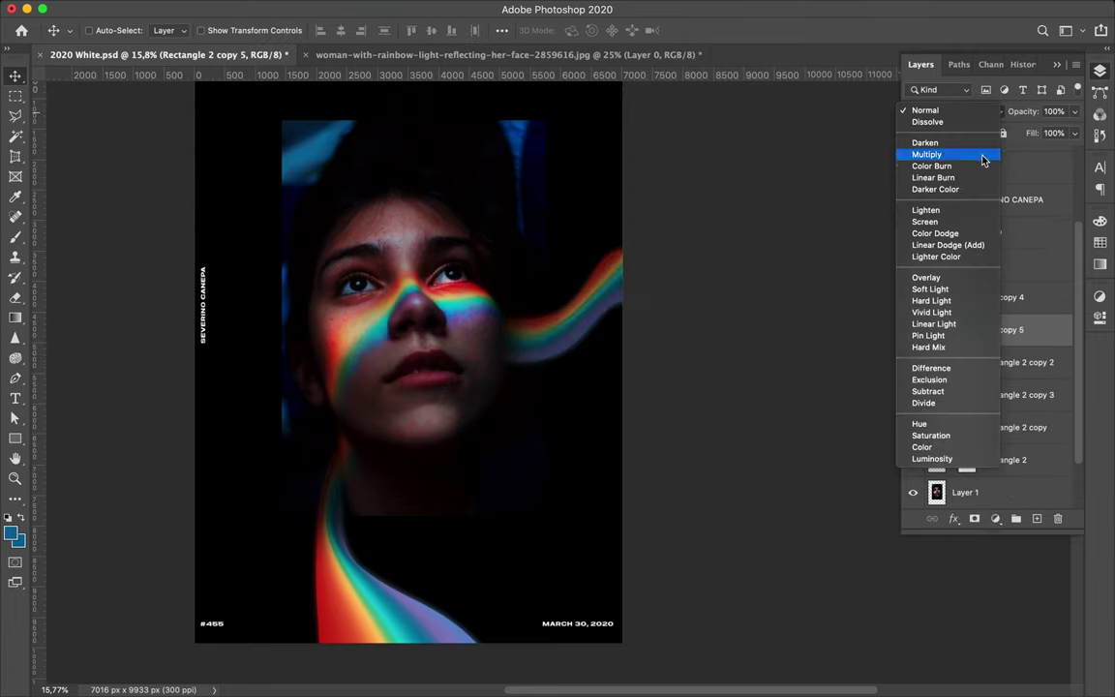
{"action": "left_click", "coordinate": [962, 277]}
{"action": "left_click_drag", "start_coordinate": [1012, 155], "coordinate": [1005, 154]}
Step: Save the document and place the first corner of a blue Pen shard
{"action": "key", "text": "super+s"}
{"action": "scroll", "coordinate": [523, 244], "scroll_direction": "up", "scroll_amount": 3}
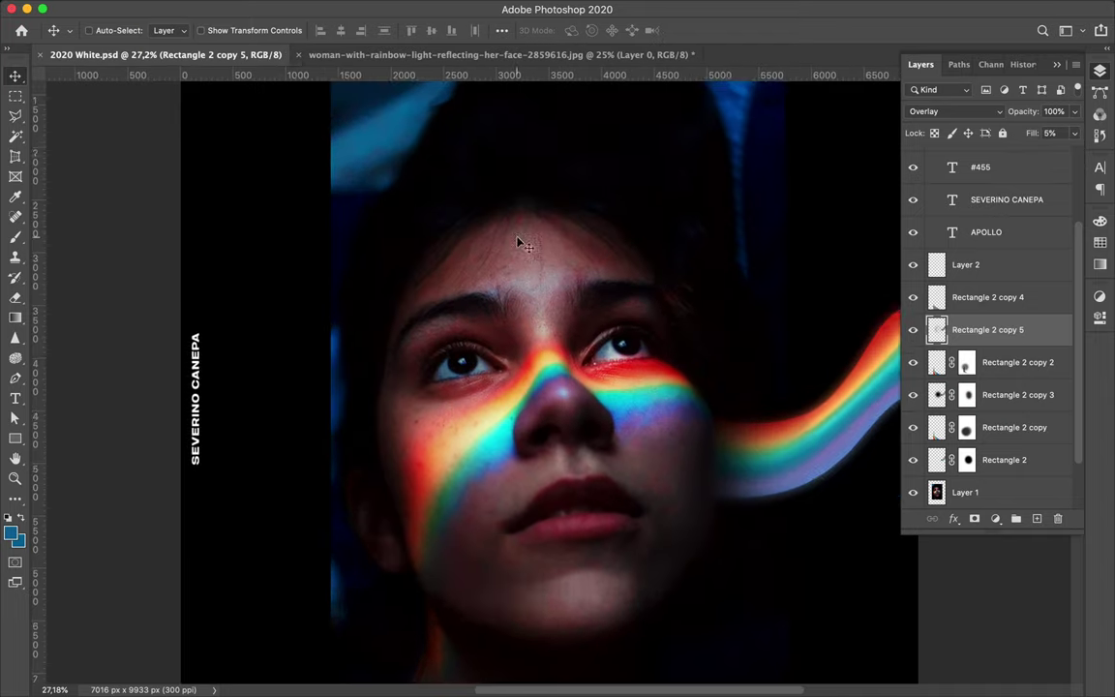
{"action": "key", "text": "p"}
{"action": "left_click", "coordinate": [329, 241]}
Step: Draw the angular blue shard shapes across the poster's upper-left with the Pen tool
{"action": "left_click", "coordinate": [154, 309]}
{"action": "left_click", "coordinate": [127, 365]}
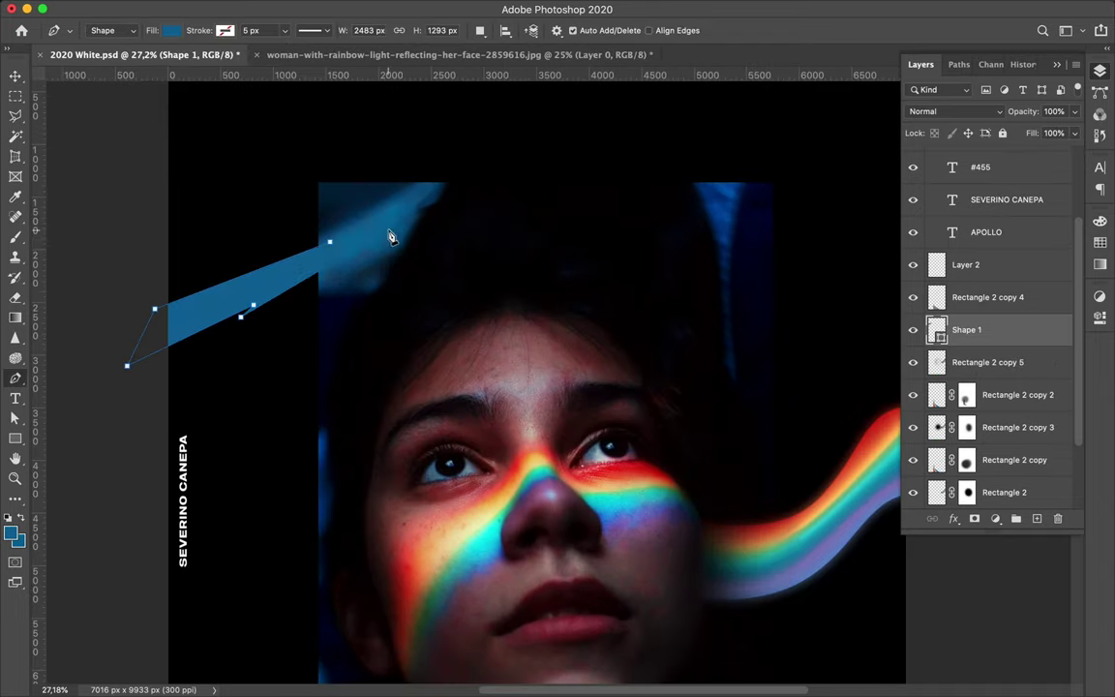
{"action": "left_click", "coordinate": [428, 171]}
{"action": "scroll", "coordinate": [361, 373], "scroll_direction": "down", "scroll_amount": 2}
{"action": "scroll", "coordinate": [386, 366], "scroll_direction": "down", "scroll_amount": 2}
{"action": "left_click", "coordinate": [395, 357]}
{"action": "left_click", "coordinate": [341, 358]}
{"action": "left_click", "coordinate": [284, 490]}
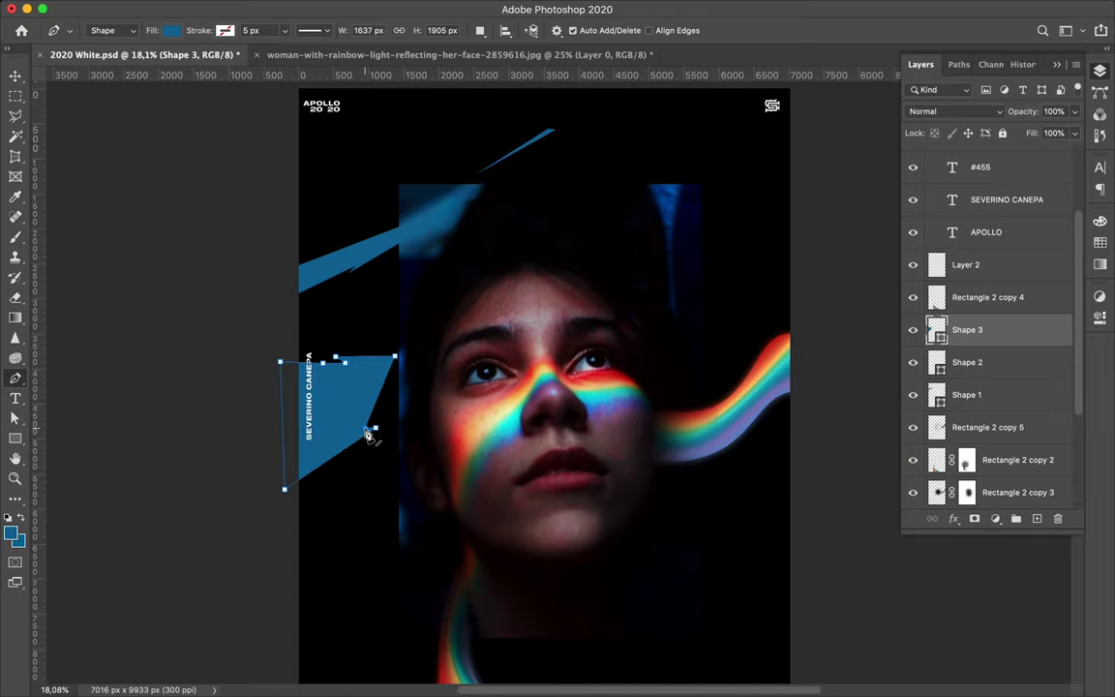
{"action": "left_click", "coordinate": [396, 358]}
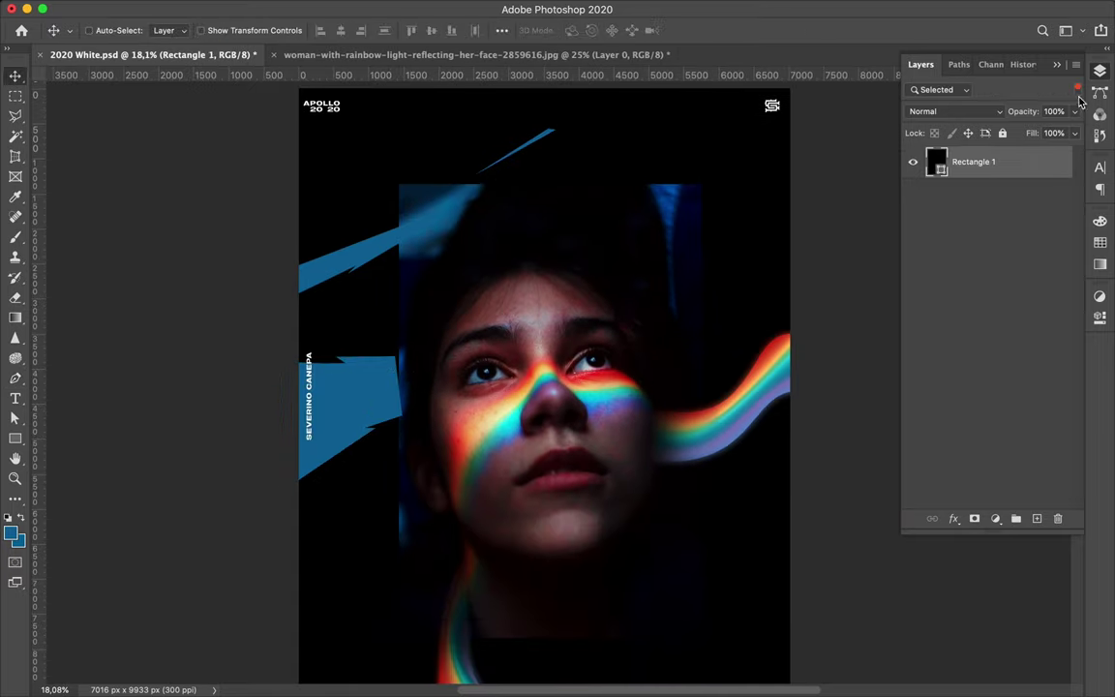
{"action": "key", "text": "a"}
Step: Draw an ellipse above Layer 1 and enlarge it into the top-right corner
{"action": "scroll", "coordinate": [668, 218], "scroll_direction": "down", "scroll_amount": 2}
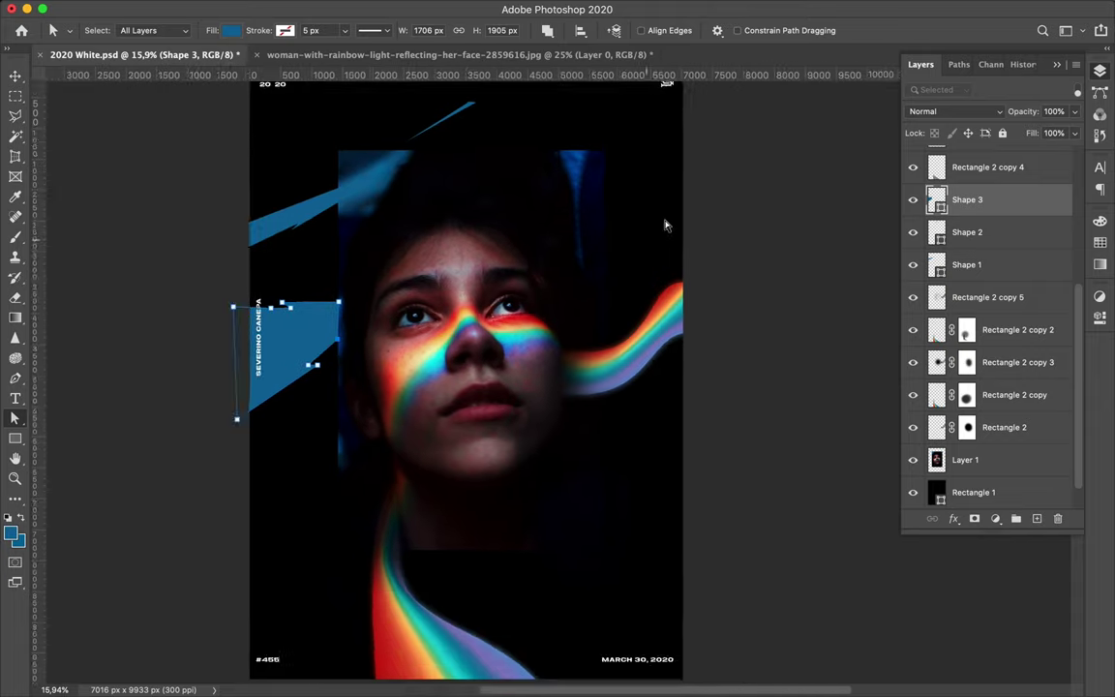
{"action": "left_click", "coordinate": [964, 459]}
{"action": "key", "text": "v"}
{"action": "left_click", "coordinate": [15, 438]}
{"action": "left_click", "coordinate": [68, 463]}
{"action": "left_click_drag", "start_coordinate": [668, 153], "coordinate": [793, 279]}
{"action": "key", "text": "v"}
{"action": "key", "text": "ctrl+t"}
{"action": "left_click_drag", "start_coordinate": [718, 240], "coordinate": [729, 187]}
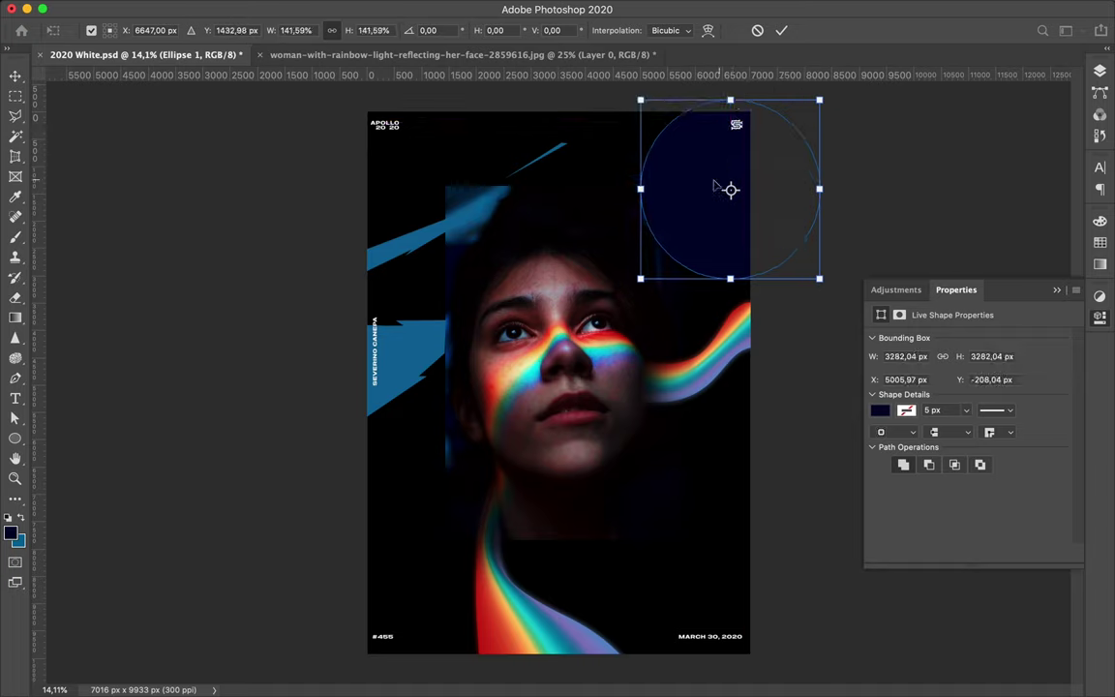
{"action": "key", "text": "Return"}
Step: Recolour the lower shard with a deeper blue sampled from the photo
{"action": "scroll", "coordinate": [634, 229], "scroll_direction": "up", "scroll_amount": 1}
{"action": "scroll", "coordinate": [556, 368], "scroll_direction": "up", "scroll_amount": 2}
{"action": "left_click", "coordinate": [340, 323]}
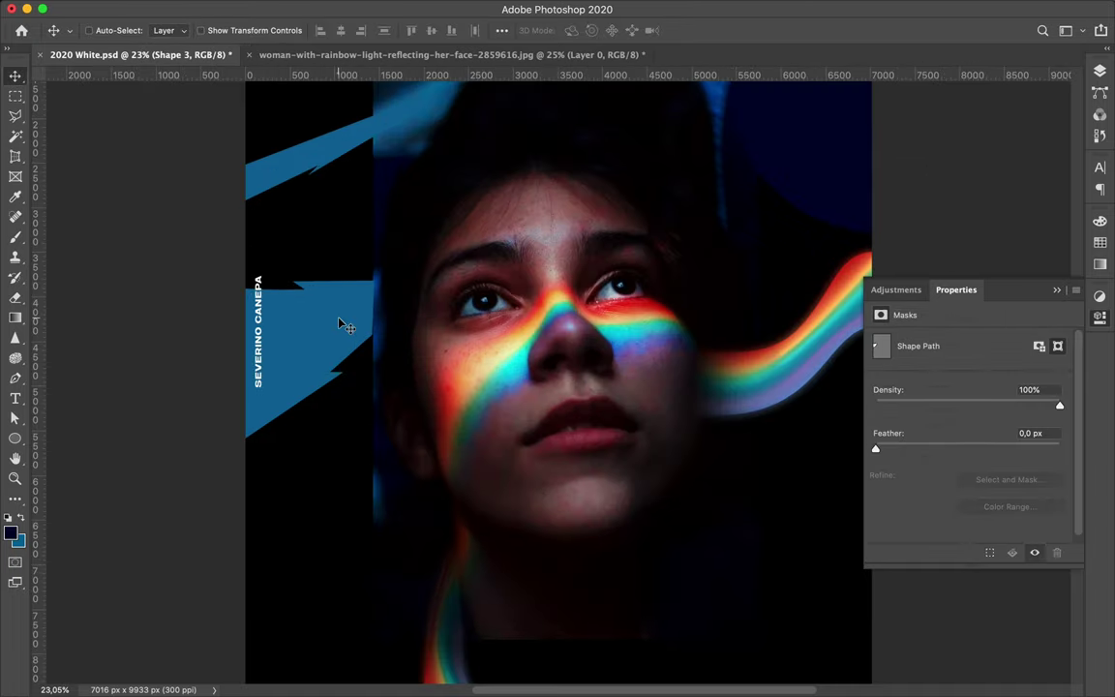
{"action": "key", "text": "i"}
{"action": "left_click", "coordinate": [373, 274]}
{"action": "key", "text": "a"}
{"action": "key", "text": "v"}
{"action": "scroll", "coordinate": [350, 396], "scroll_direction": "down", "scroll_amount": 3}
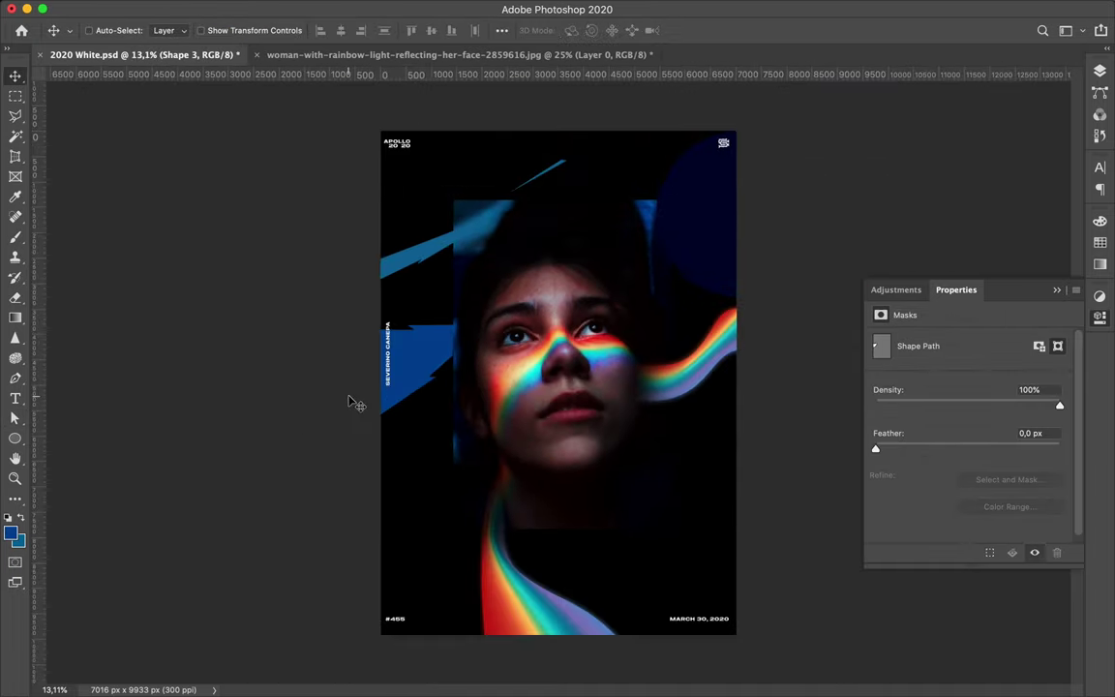
{"action": "scroll", "coordinate": [612, 209], "scroll_direction": "up", "scroll_amount": 2}
Step: Zoom out to the whole poster and delete the extra shard shapes
{"action": "key", "text": "p"}
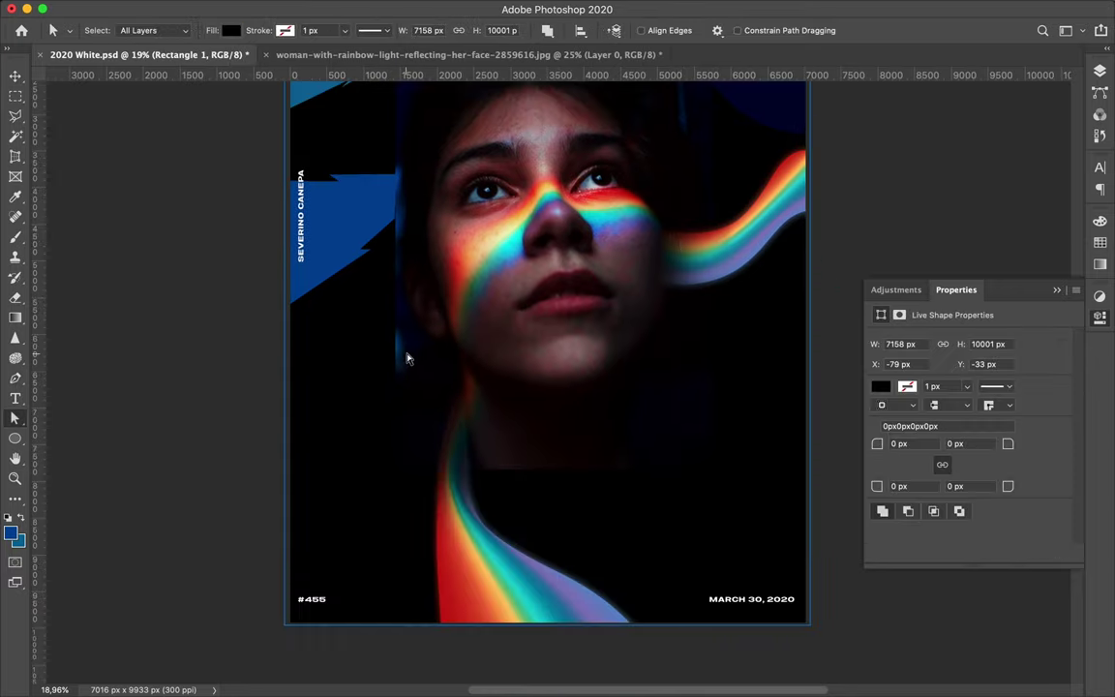
{"action": "key", "text": "p"}
{"action": "left_click", "coordinate": [396, 343]}
{"action": "key", "text": "a"}
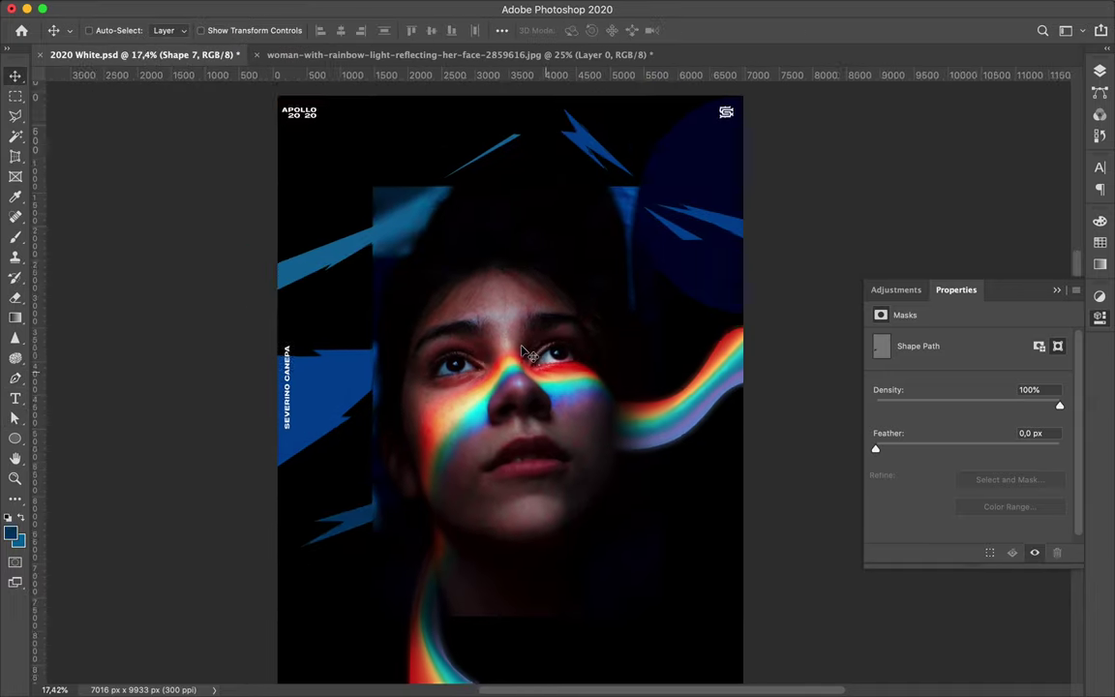
{"action": "key", "text": "ctrl+minus"}
{"action": "key", "text": "BackSpace"}
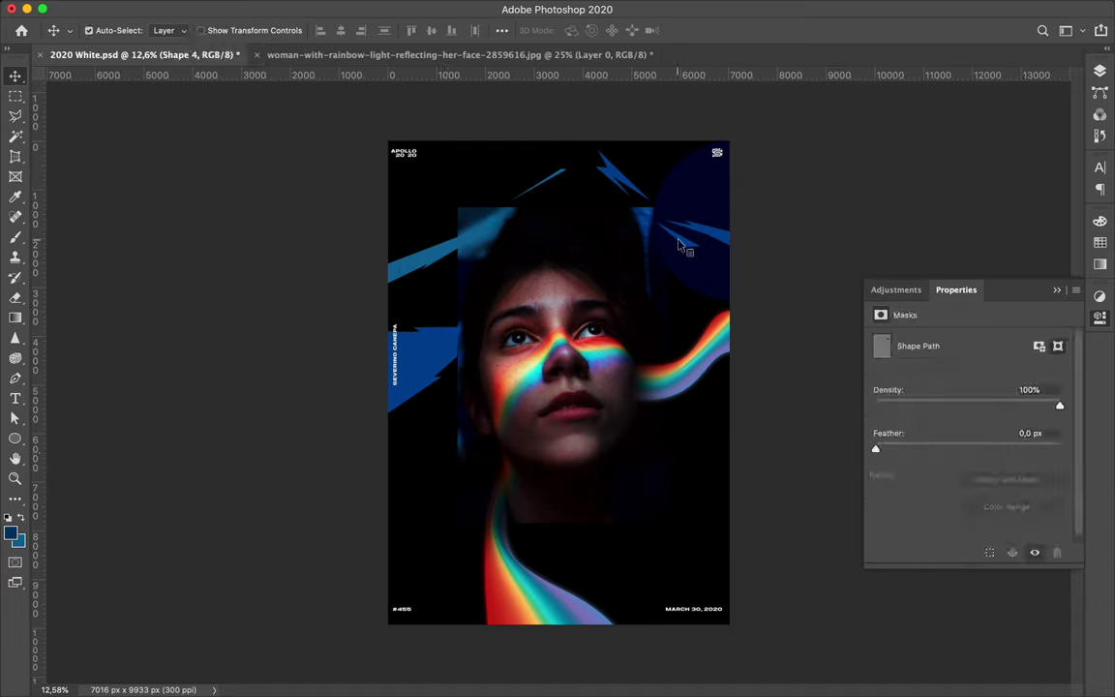
{"action": "key", "text": "BackSpace"}
{"action": "key", "text": "BackSpace"}
Step: Type RAINBOW beside the vertical name, move it to the top of the poster and enlarge it
{"action": "key", "text": "t"}
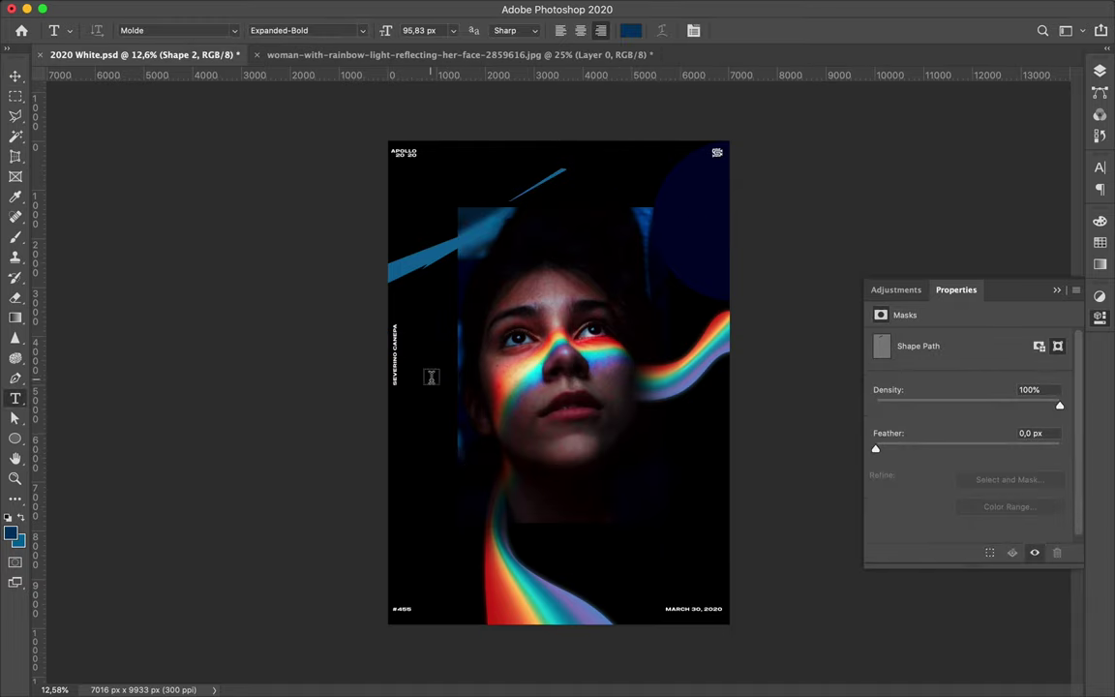
{"action": "left_click", "coordinate": [424, 379]}
{"action": "type", "text": "RAINBOW"}
{"action": "key", "text": "Escape"}
{"action": "key", "text": "v"}
{"action": "mouse_move", "coordinate": [424, 387]}
{"action": "left_mouse_down"}
{"action": "mouse_move", "coordinate": [475, 188]}
{"action": "mouse_move", "coordinate": [606, 208]}
{"action": "left_mouse_up"}
{"action": "scroll", "coordinate": [474, 189], "scroll_direction": "up", "scroll_amount": 3}
{"action": "key", "text": "ctrl+t"}
{"action": "key", "text": "Return"}
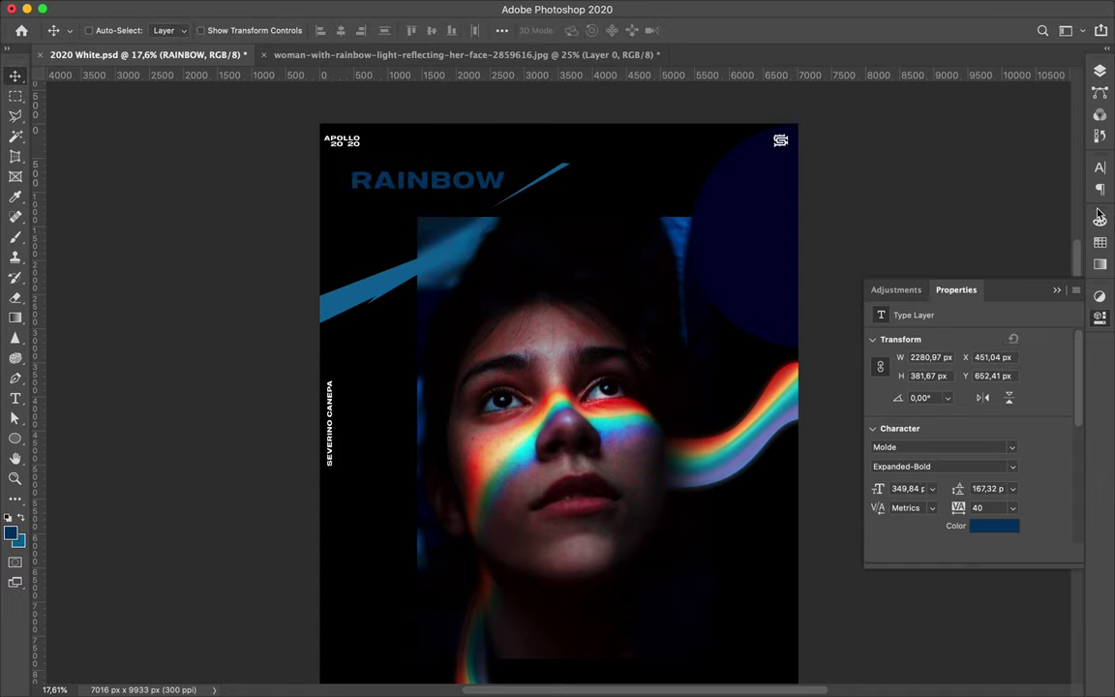
Step: Set the RAINBOW text to the Sanchez Black font in a lighter blue
{"action": "left_click", "coordinate": [1099, 166]}
{"action": "left_click", "coordinate": [1072, 190]}
{"action": "left_click", "coordinate": [1028, 181]}
{"action": "left_click", "coordinate": [956, 191]}
{"action": "type", "text": "sanc"}
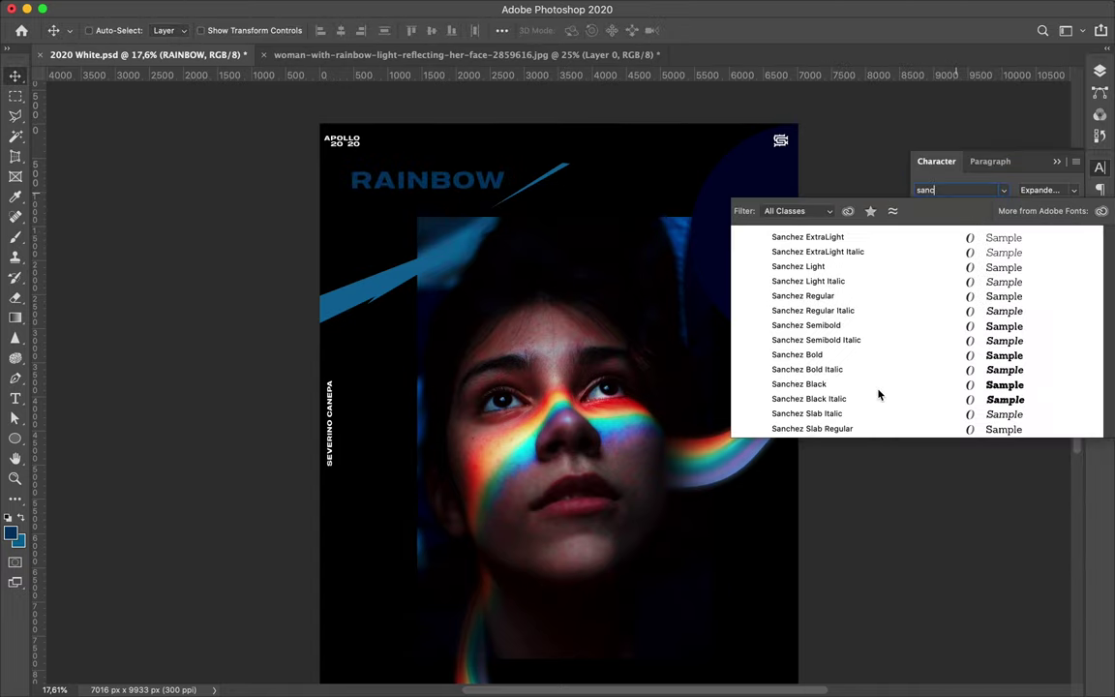
{"action": "left_click", "coordinate": [788, 351]}
{"action": "key", "text": "a"}
{"action": "left_click", "coordinate": [1059, 258]}
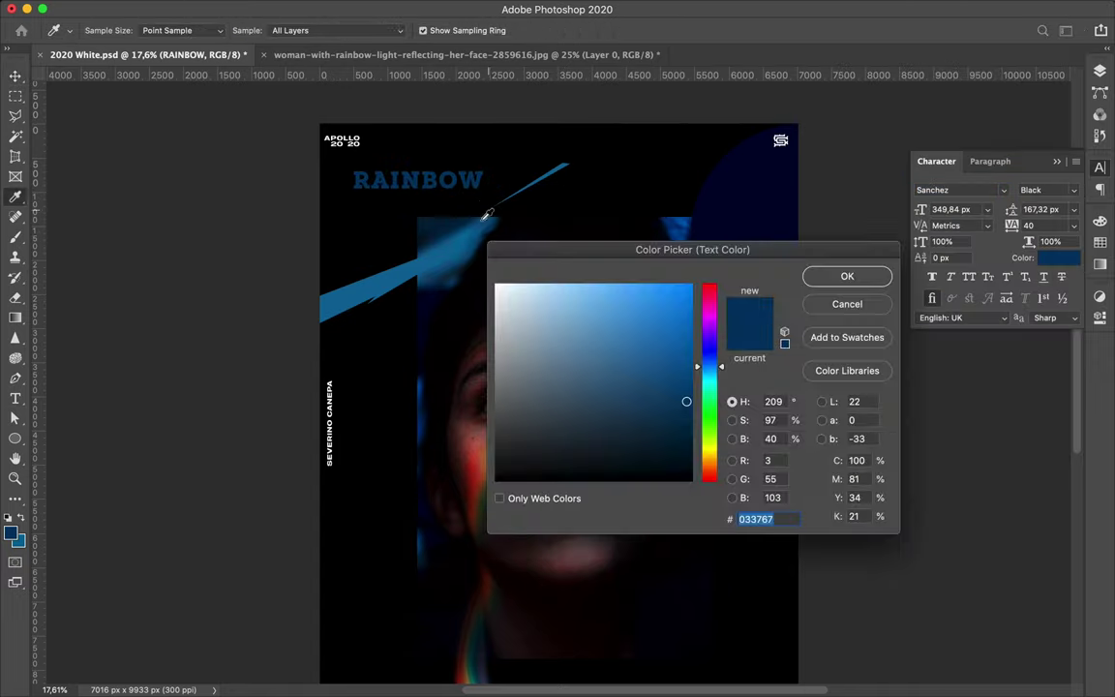
{"action": "left_click", "coordinate": [667, 369]}
{"action": "left_click", "coordinate": [849, 276]}
Step: Move RAINBOW down over the face and enlarge the R letter
{"action": "key", "text": "v"}
{"action": "left_click_drag", "start_coordinate": [399, 121], "coordinate": [558, 198]}
{"action": "scroll", "coordinate": [558, 198], "scroll_direction": "down", "scroll_amount": 3}
{"action": "mouse_move", "coordinate": [523, 121]}
{"action": "left_mouse_down"}
{"action": "mouse_move", "coordinate": [589, 535]}
{"action": "mouse_move", "coordinate": [547, 538]}
{"action": "left_mouse_up"}
{"action": "key", "text": "t"}
{"action": "key", "text": "Escape"}
{"action": "scroll", "coordinate": [375, 349], "scroll_direction": "up", "scroll_amount": 3}
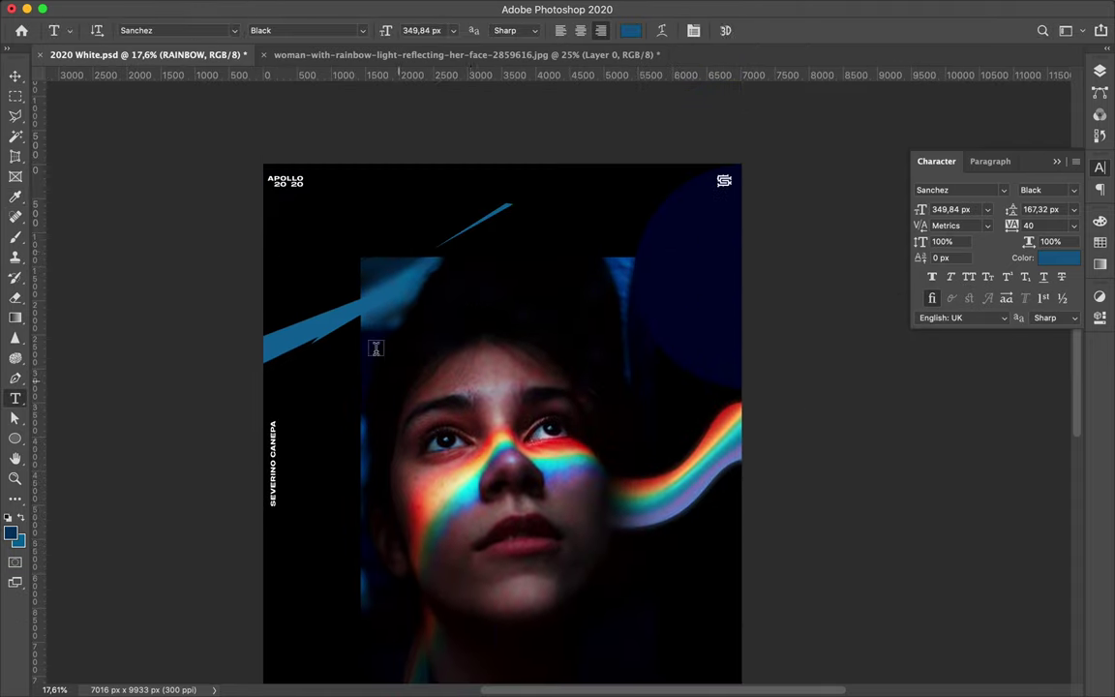
{"action": "key", "text": "ctrl+t"}
{"action": "left_click_drag", "start_coordinate": [378, 244], "coordinate": [366, 184]}
{"action": "key", "text": "Return"}
Step: Duplicate the R letter and retype the copies as A and I across the face
{"action": "key", "text": "v"}
{"action": "mouse_move", "coordinate": [344, 233]}
{"action": "left_mouse_down"}
{"action": "mouse_move", "coordinate": [522, 300]}
{"action": "mouse_move", "coordinate": [673, 419]}
{"action": "left_mouse_up"}
{"action": "key", "text": "t"}
{"action": "double_click", "coordinate": [527, 300]}
{"action": "type", "text": "A"}
{"action": "key", "text": "Escape"}
{"action": "key", "text": "v"}
{"action": "key", "text": "t"}
{"action": "double_click", "coordinate": [669, 408]}
{"action": "type", "text": "I"}
{"action": "key", "text": "Escape"}
{"action": "key", "text": "v"}
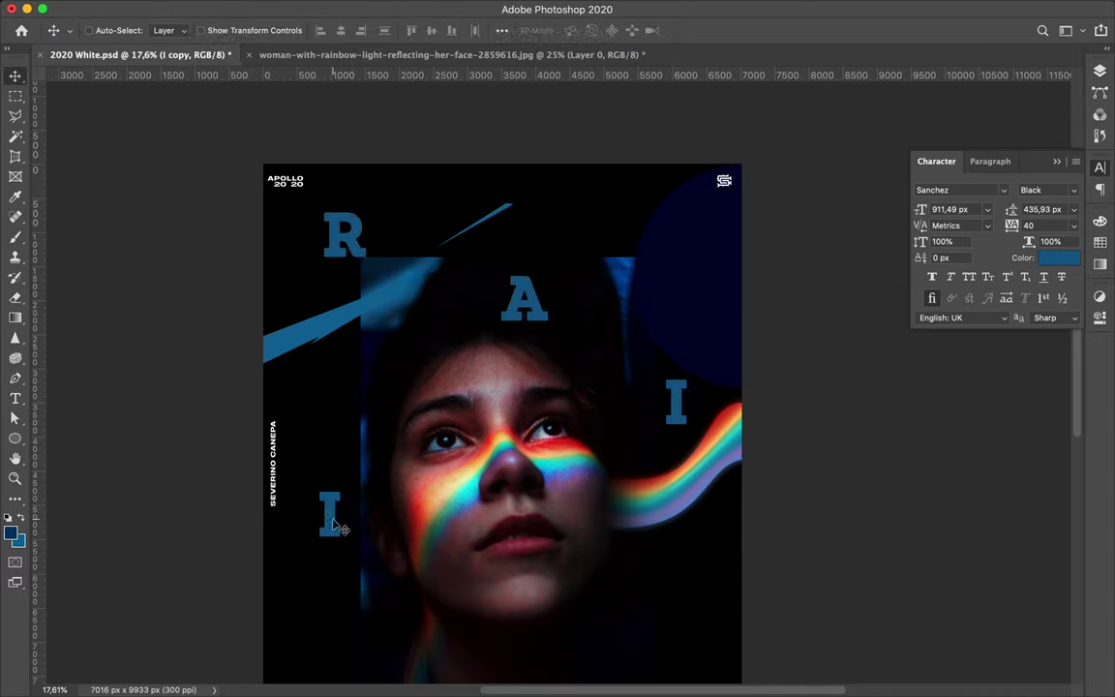
Step: Retype two more letter copies as O and W
{"action": "double_click", "coordinate": [214, 577]}
{"action": "mouse_move", "coordinate": [523, 525]}
{"action": "left_mouse_down"}
{"action": "mouse_move", "coordinate": [215, 578]}
{"action": "mouse_move", "coordinate": [487, 636]}
{"action": "left_mouse_up"}
{"action": "type", "text": "O"}
{"action": "double_click", "coordinate": [486, 635]}
{"action": "type", "text": "W"}
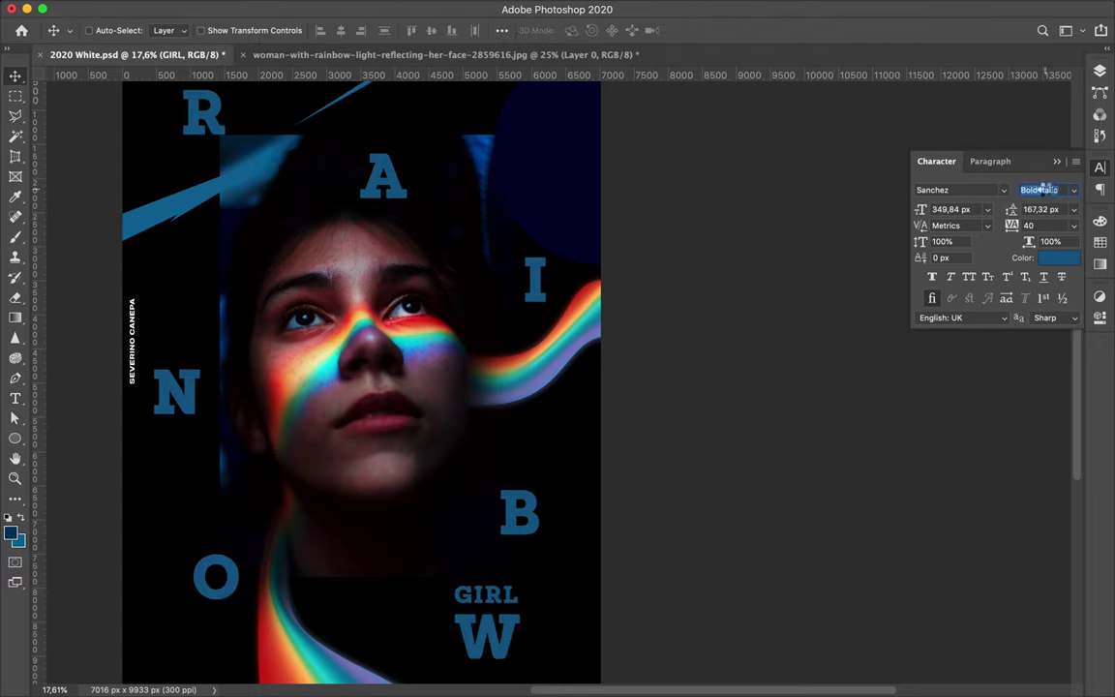
Step: Set GIRL's letter spacing to 100, shrink its font size, and duplicate the caption layer
{"action": "left_click", "coordinate": [1036, 220]}
{"action": "type", "text": "100"}
{"action": "key", "text": "Return"}
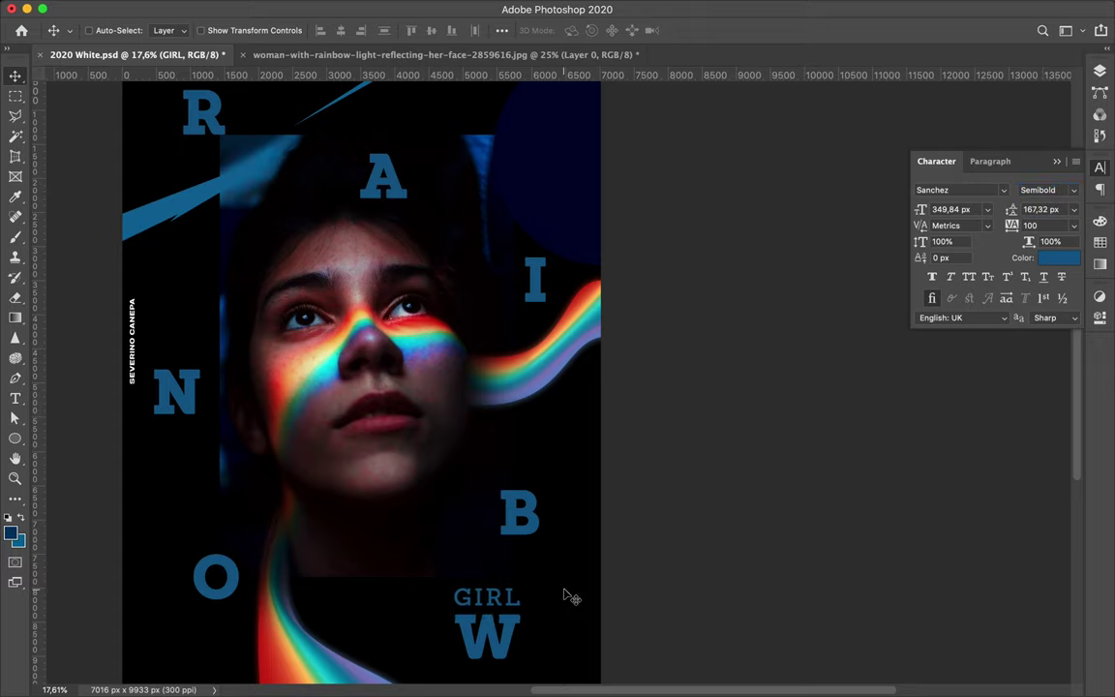
{"action": "key", "text": "shift+Down"}
{"action": "key", "text": "shift+Down"}
{"action": "key", "text": "shift+Down"}
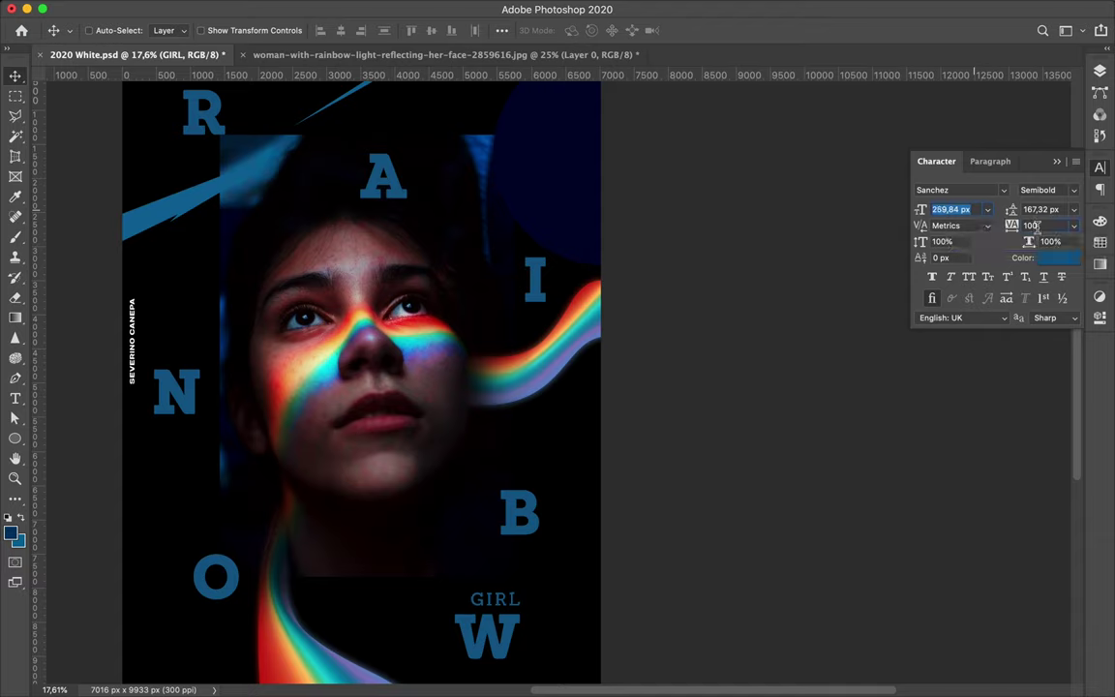
{"action": "type", "text": "420"}
{"action": "scroll", "coordinate": [636, 307], "scroll_direction": "left", "scroll_amount": 3}
{"action": "scroll", "coordinate": [635, 308], "scroll_direction": "up", "scroll_amount": 1}
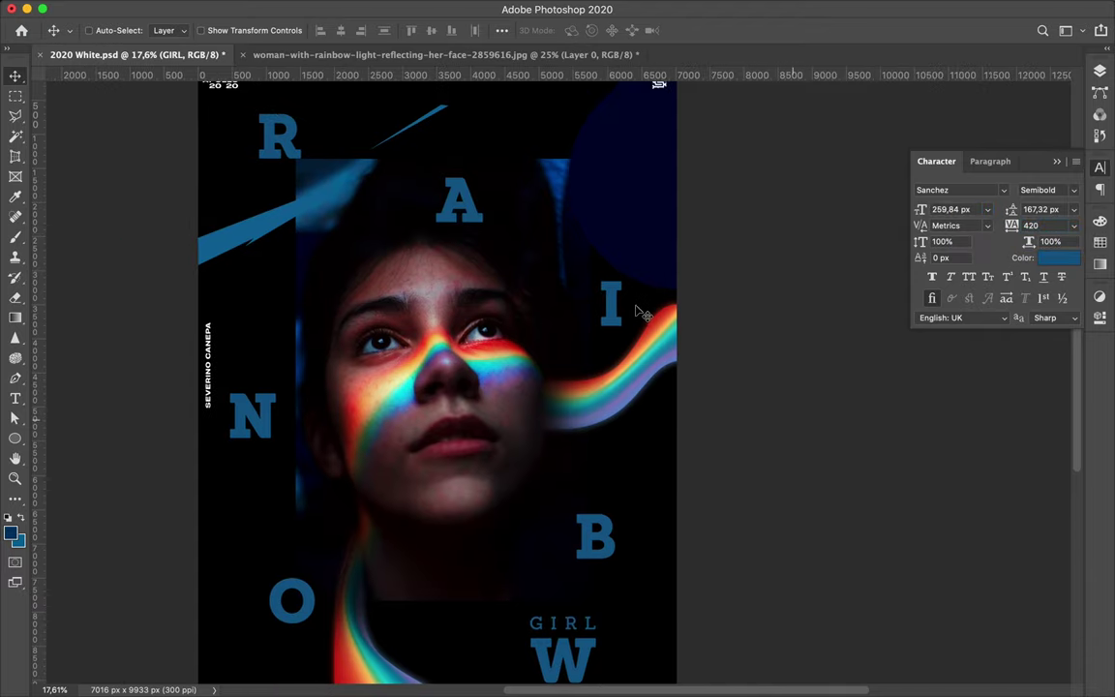
{"action": "key", "text": "F7"}
{"action": "key", "text": "ctrl+j"}
{"action": "right_click", "coordinate": [919, 427]}
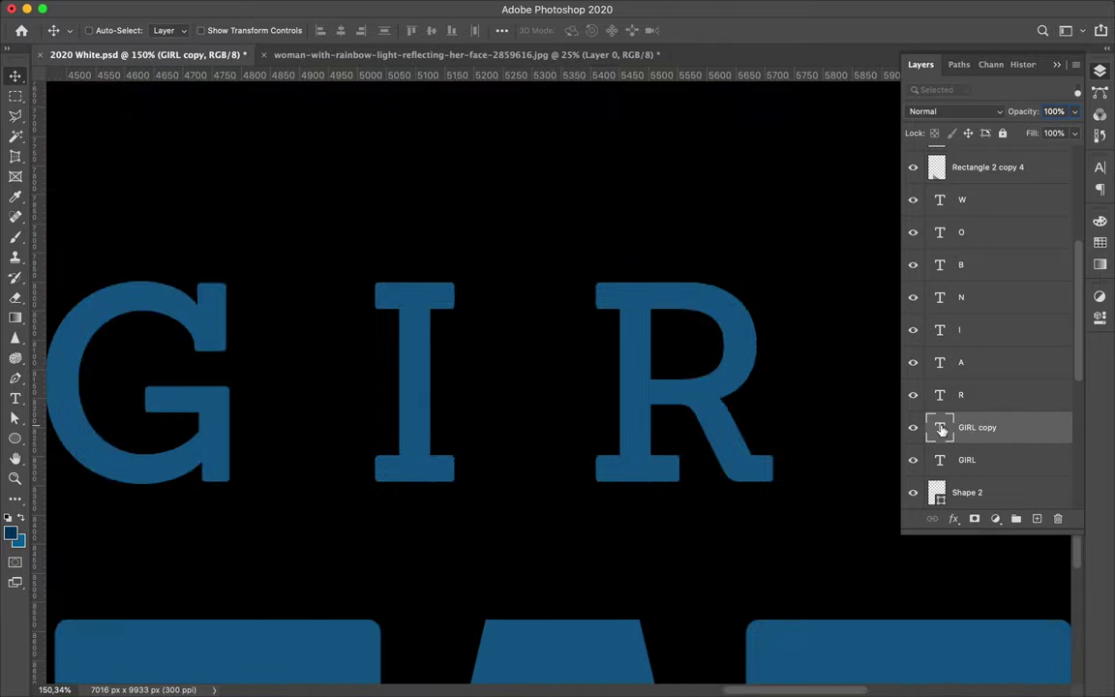
Step: Convert the GIRL copy to a smart object and move it near the bottom edge
{"action": "left_click", "coordinate": [978, 612]}
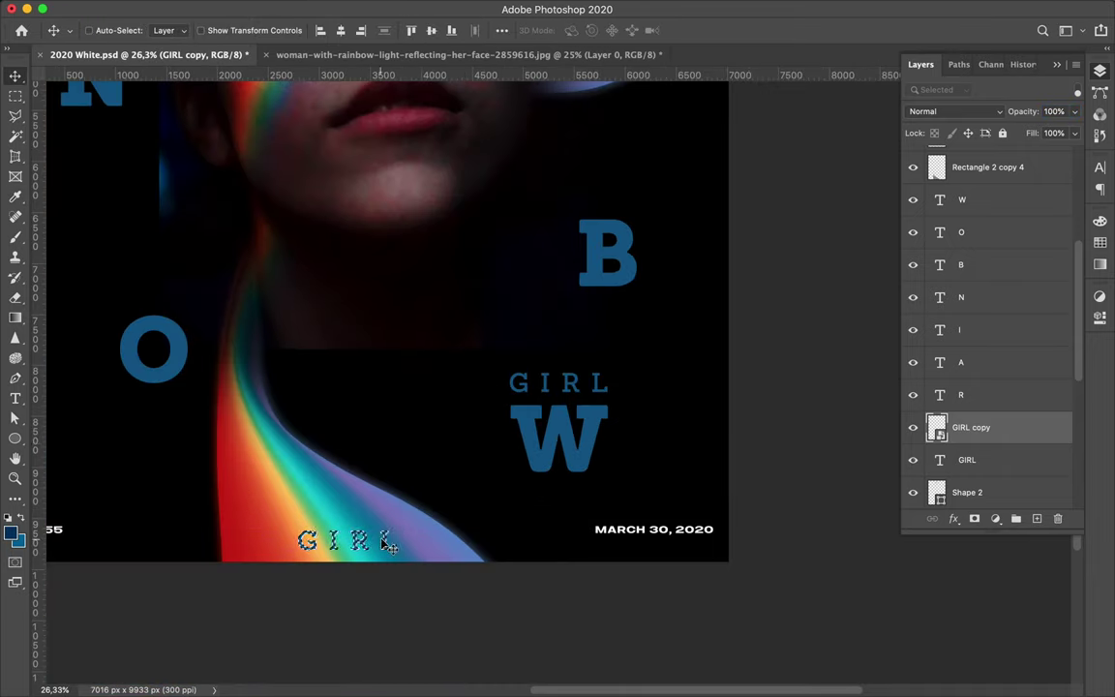
{"action": "left_click_drag", "start_coordinate": [319, 529], "coordinate": [343, 543]}
{"action": "scroll", "coordinate": [987, 329], "scroll_direction": "down", "scroll_amount": 5}
Step: Add a new layer and move Rectangle 2 copy 4 below the letter layers
{"action": "left_click", "coordinate": [1006, 329]}
{"action": "left_click", "coordinate": [1036, 518]}
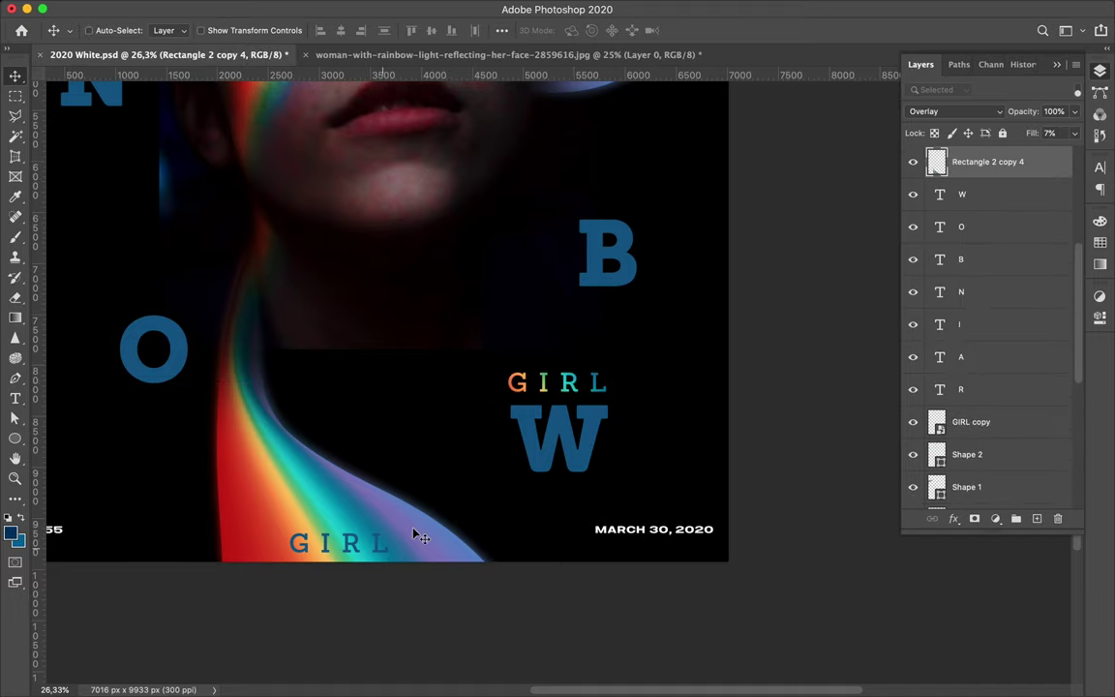
{"action": "left_click_drag", "start_coordinate": [986, 161], "coordinate": [996, 392]}
{"action": "left_click", "coordinate": [1025, 392]}
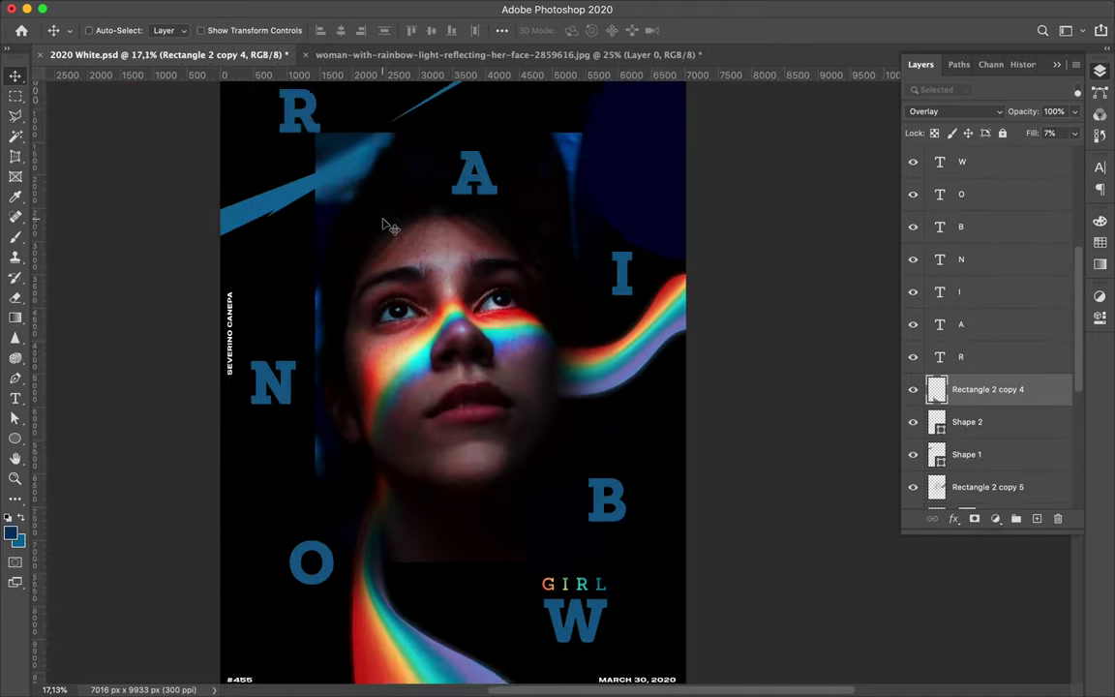
Step: Shrink the R, A and I letters, the A to about 38%
{"action": "left_click", "coordinate": [300, 185]}
{"action": "key", "text": "ctrl+t"}
{"action": "left_click_drag", "start_coordinate": [327, 228], "coordinate": [290, 202]}
{"action": "key", "text": "Return"}
{"action": "left_click", "coordinate": [474, 250]}
{"action": "key", "text": "ctrl+t"}
{"action": "left_click_drag", "start_coordinate": [496, 275], "coordinate": [467, 254]}
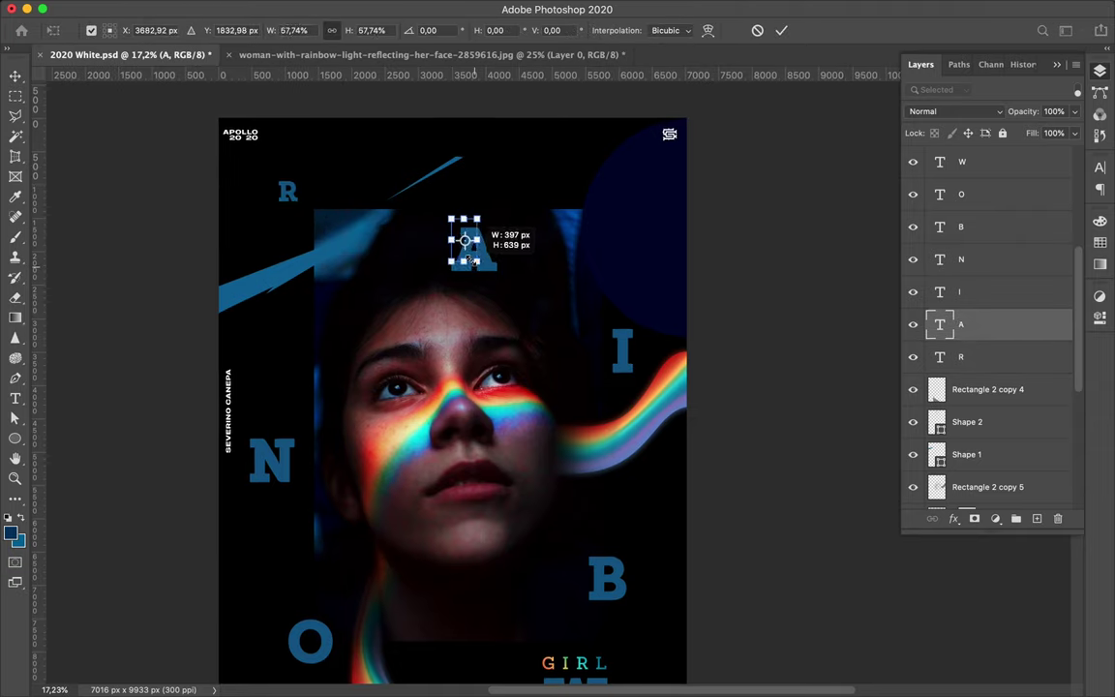
{"action": "key", "text": "Return"}
{"action": "left_click", "coordinate": [623, 351]}
{"action": "key", "text": "ctrl+t"}
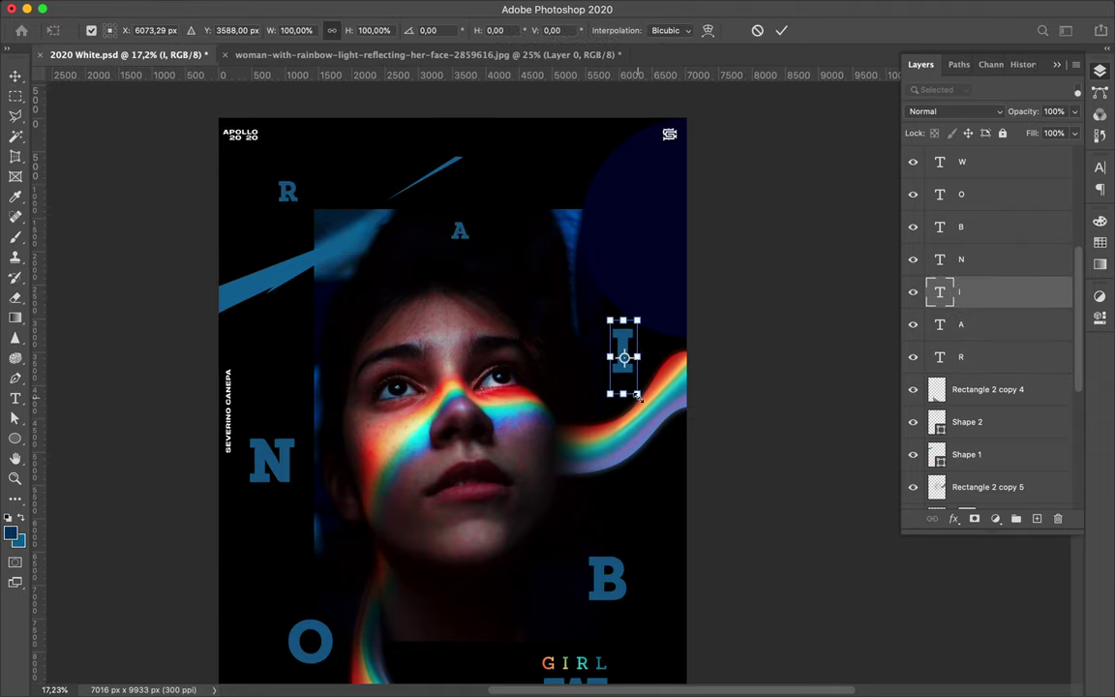
{"action": "left_click_drag", "start_coordinate": [637, 395], "coordinate": [617, 367]}
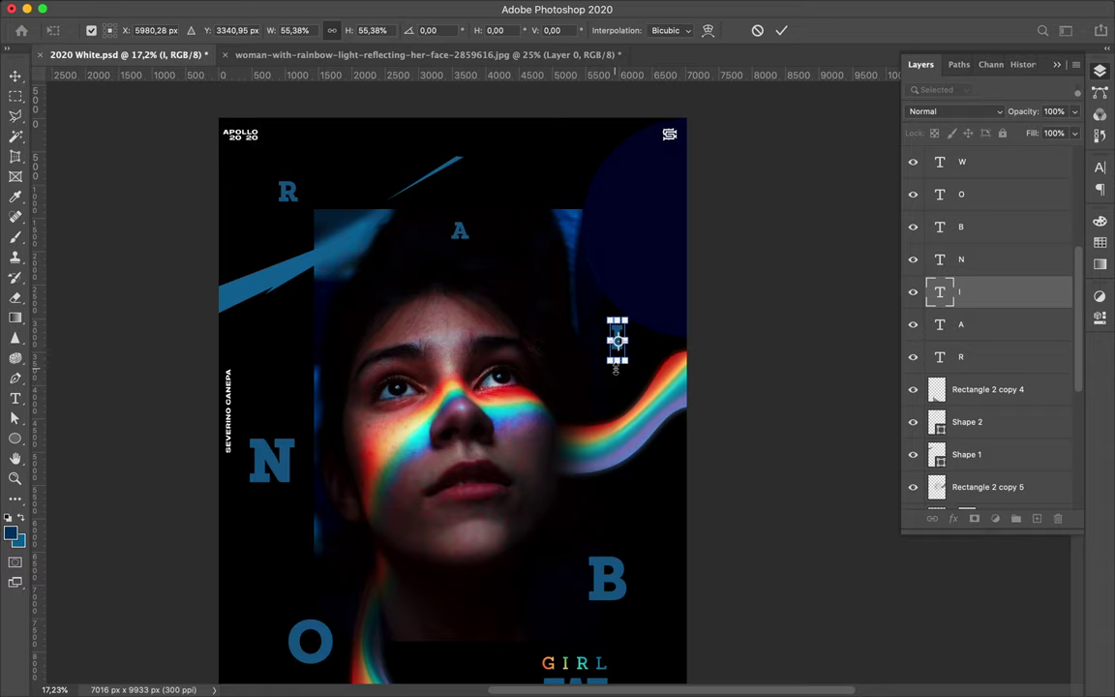
{"action": "key", "text": "Return"}
Step: Shrink the N and B letters, enlarge the W, and fit the poster in view
{"action": "left_click", "coordinate": [271, 463]}
{"action": "key", "text": "ctrl+t"}
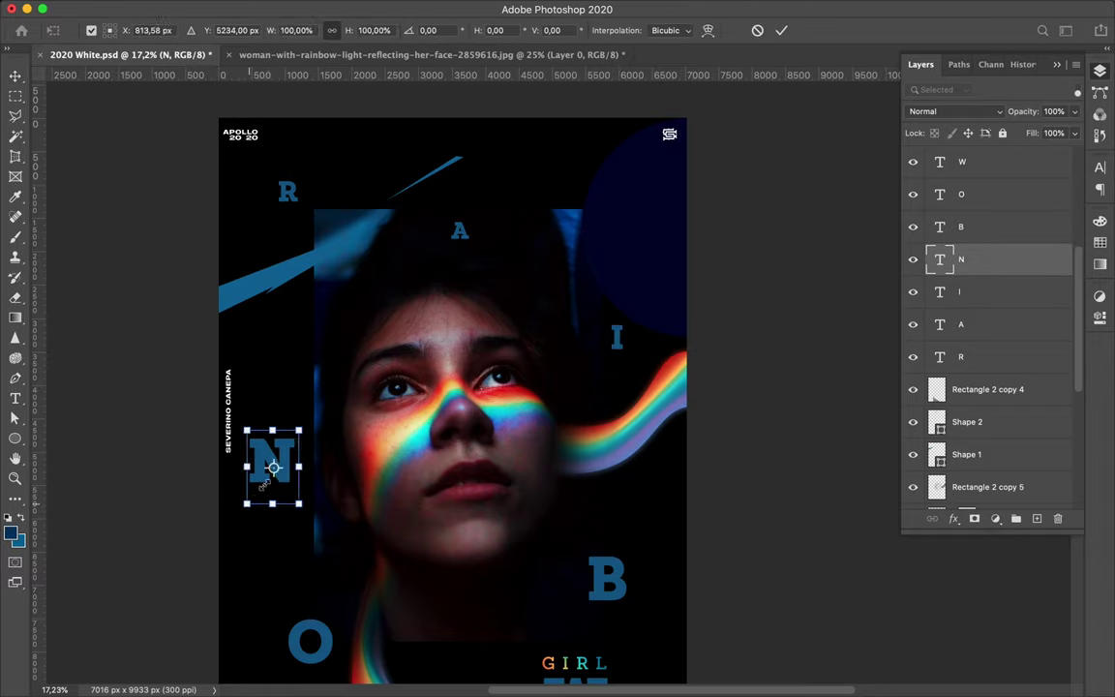
{"action": "left_click_drag", "start_coordinate": [295, 484], "coordinate": [290, 475]}
{"action": "key", "text": "Return"}
{"action": "scroll", "coordinate": [341, 547], "scroll_direction": "down", "scroll_amount": 3}
{"action": "left_click", "coordinate": [602, 496]}
{"action": "key", "text": "ctrl+t"}
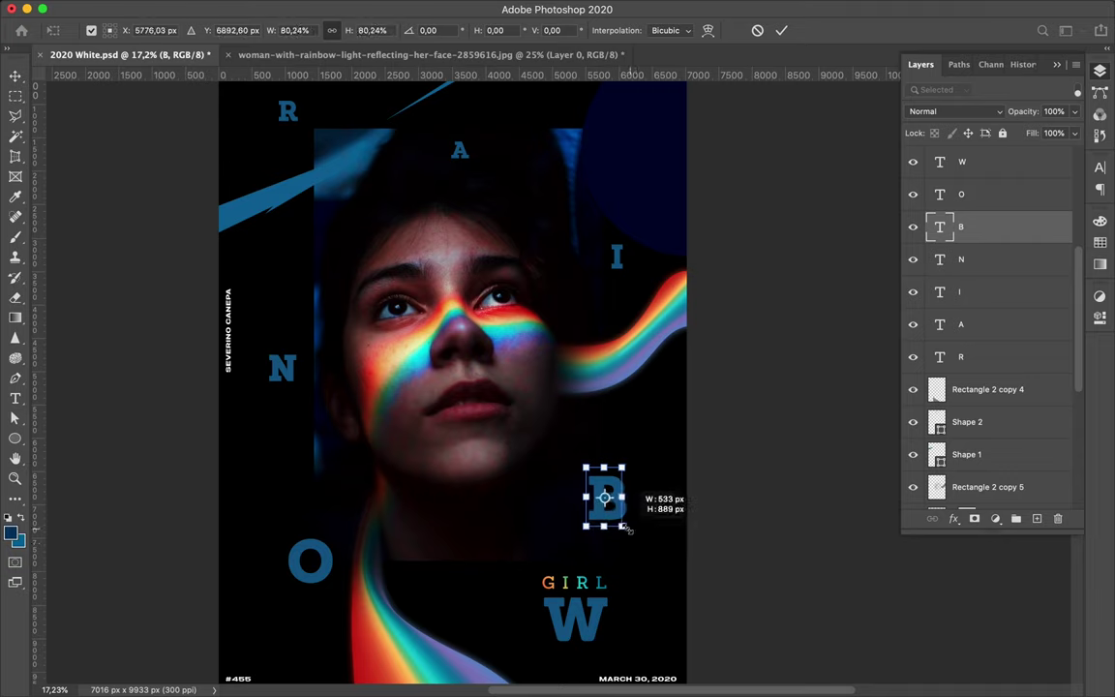
{"action": "left_click_drag", "start_coordinate": [626, 523], "coordinate": [618, 510]}
{"action": "key", "text": "Return"}
{"action": "left_click", "coordinate": [593, 624]}
{"action": "key", "text": "ctrl+t"}
{"action": "left_click_drag", "start_coordinate": [607, 663], "coordinate": [624, 682]}
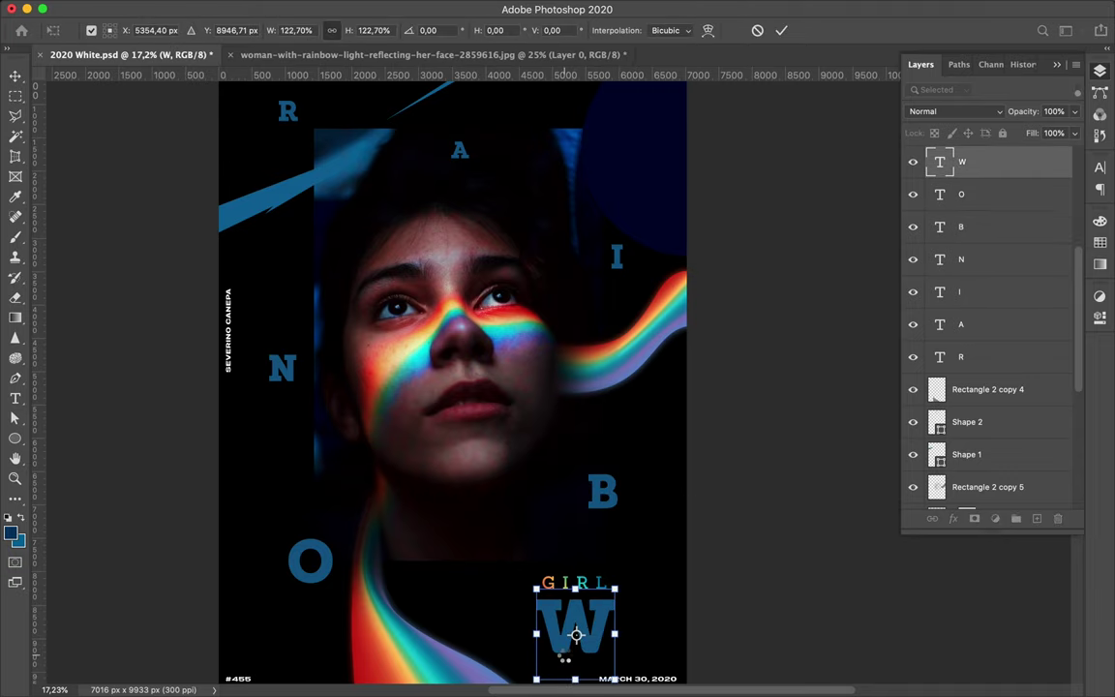
{"action": "key", "text": "Return"}
{"action": "key", "text": "ctrl+0"}
Step: Shrink R further, move R and A up to the photo's top edge, and nudge W left
{"action": "left_click", "coordinate": [437, 177]}
{"action": "left_click", "coordinate": [438, 177]}
{"action": "key", "text": "ctrl+t"}
{"action": "left_click_drag", "start_coordinate": [417, 193], "coordinate": [422, 188]}
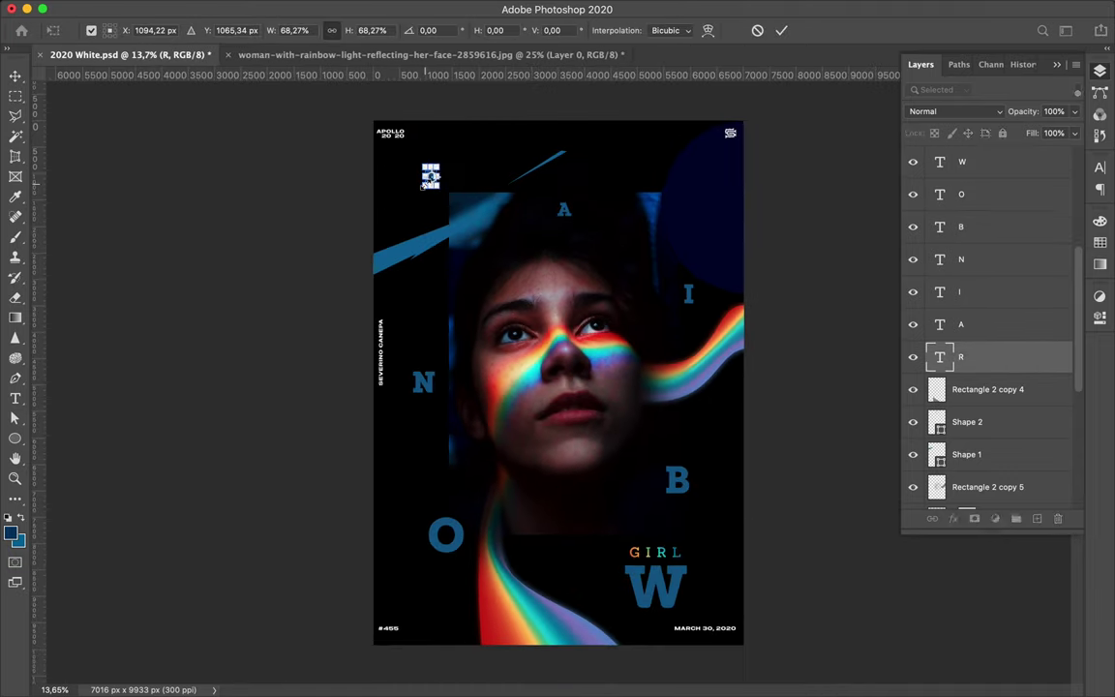
{"action": "key", "text": "Return"}
{"action": "left_click_drag", "start_coordinate": [435, 366], "coordinate": [436, 360]}
{"action": "left_click_drag", "start_coordinate": [567, 213], "coordinate": [569, 200]}
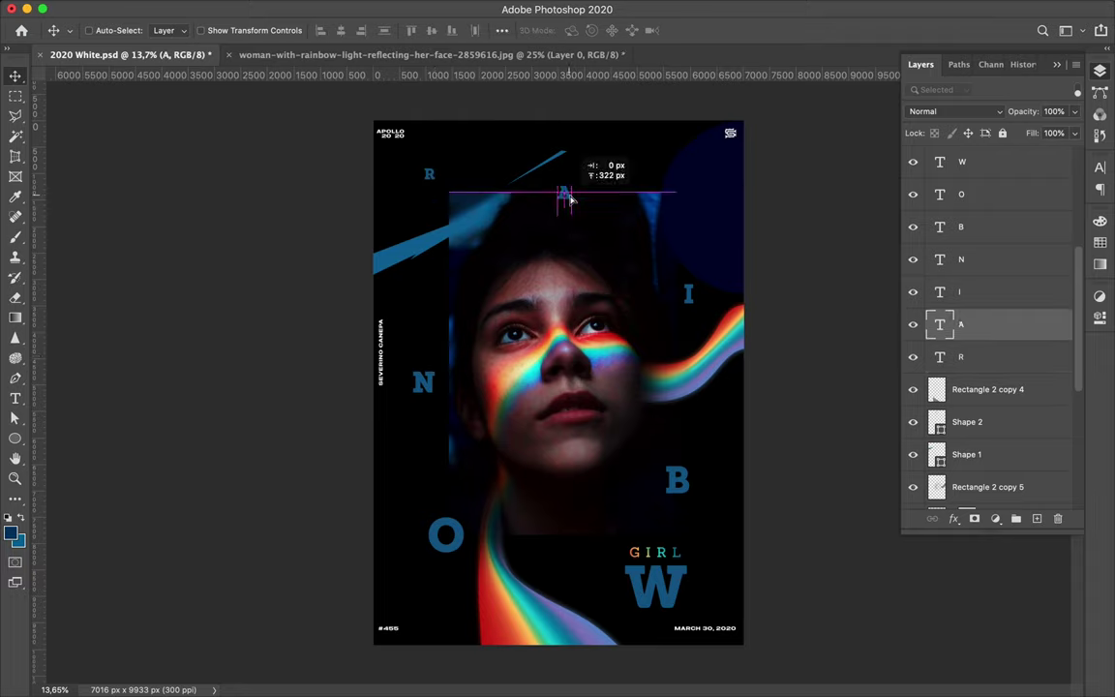
{"action": "left_click_drag", "start_coordinate": [653, 585], "coordinate": [642, 586]}
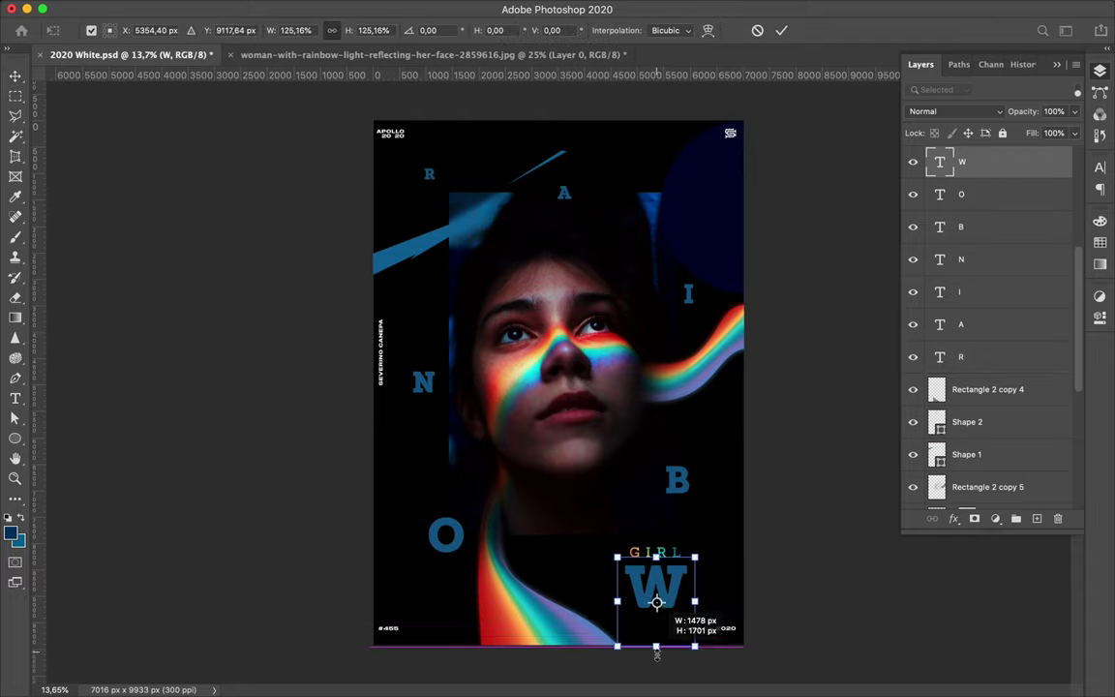
{"action": "left_click", "coordinate": [682, 561]}
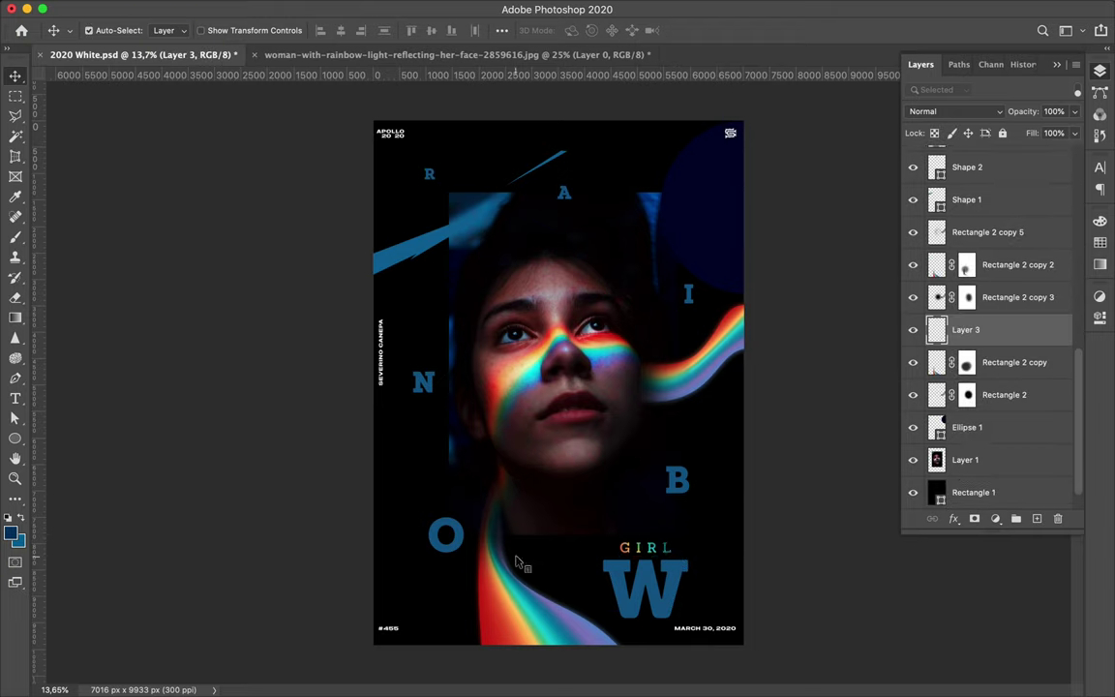
Step: Enlarge the O, rescale the B, and enlarge the N slightly in two passes
{"action": "left_click", "coordinate": [445, 534]}
{"action": "key", "text": "ctrl+t"}
{"action": "left_click_drag", "start_coordinate": [426, 515], "coordinate": [412, 497]}
{"action": "key", "text": "Return"}
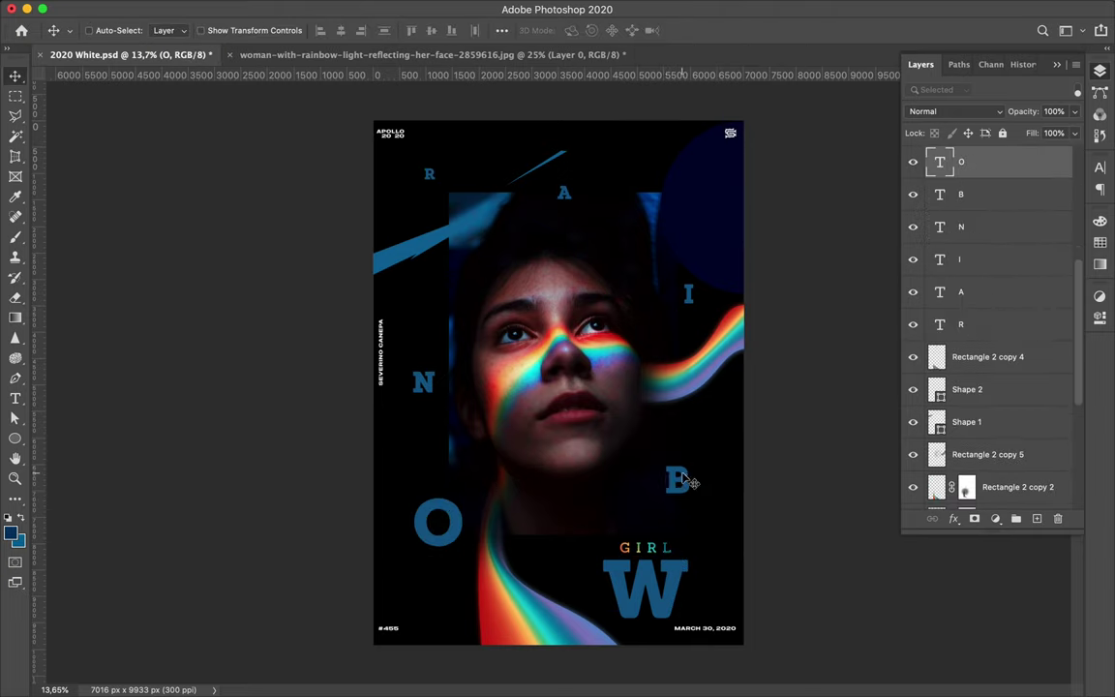
{"action": "left_click", "coordinate": [683, 478]}
{"action": "key", "text": "ctrl+t"}
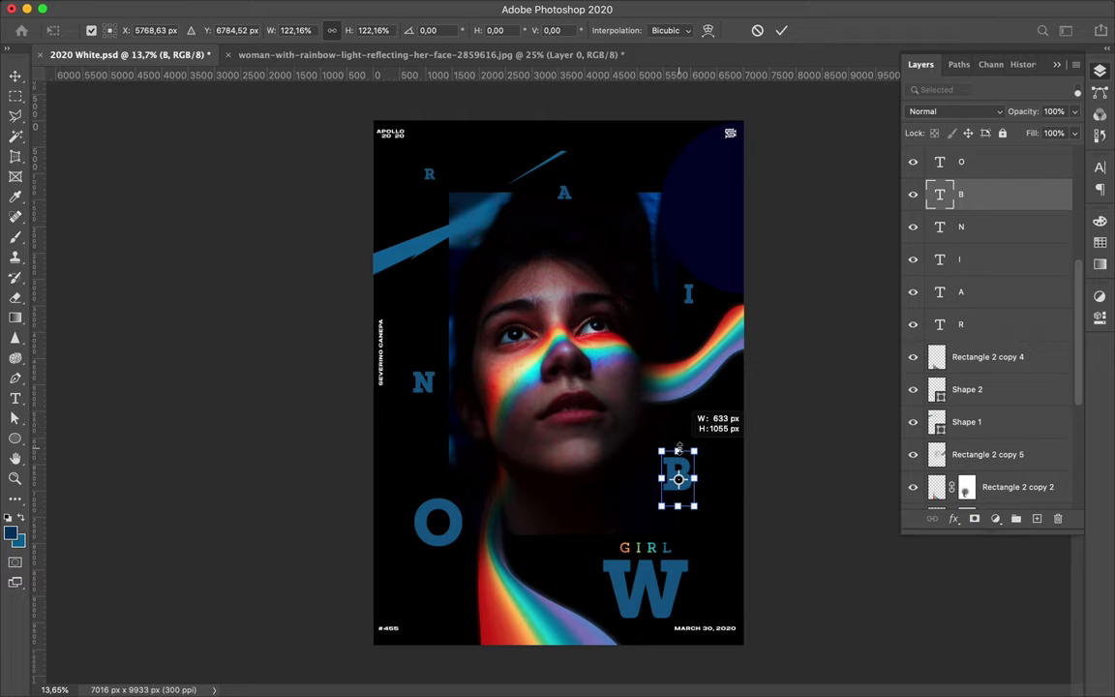
{"action": "left_click_drag", "start_coordinate": [678, 446], "coordinate": [658, 440]}
{"action": "key", "text": "Return"}
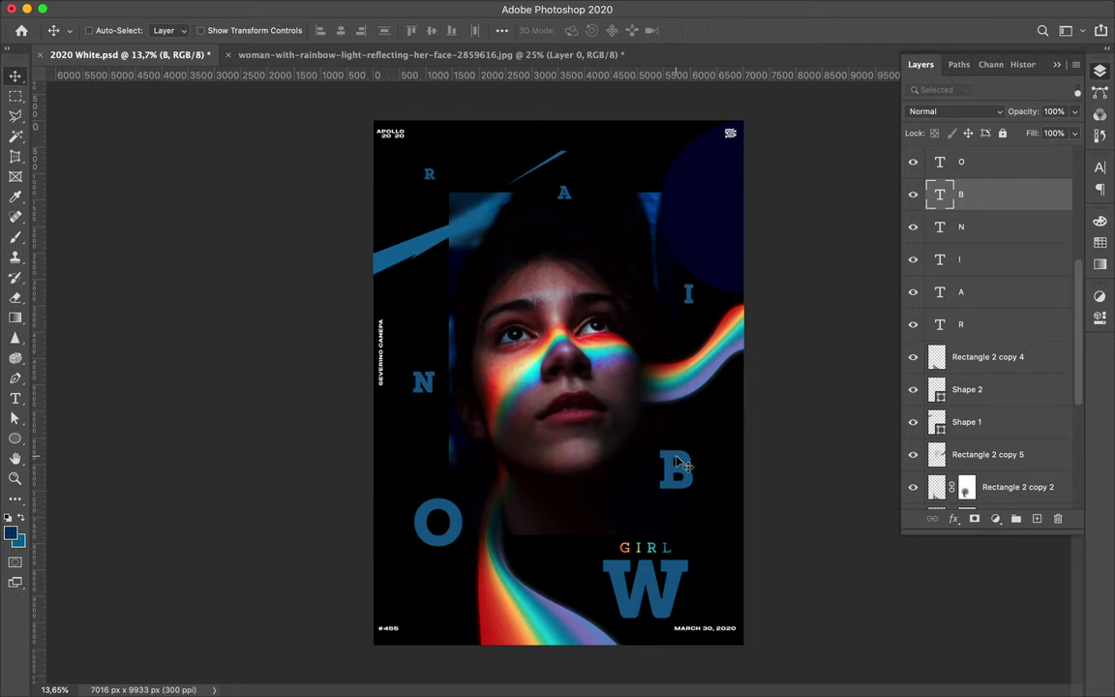
{"action": "left_click", "coordinate": [423, 382]}
{"action": "key", "text": "ctrl+t"}
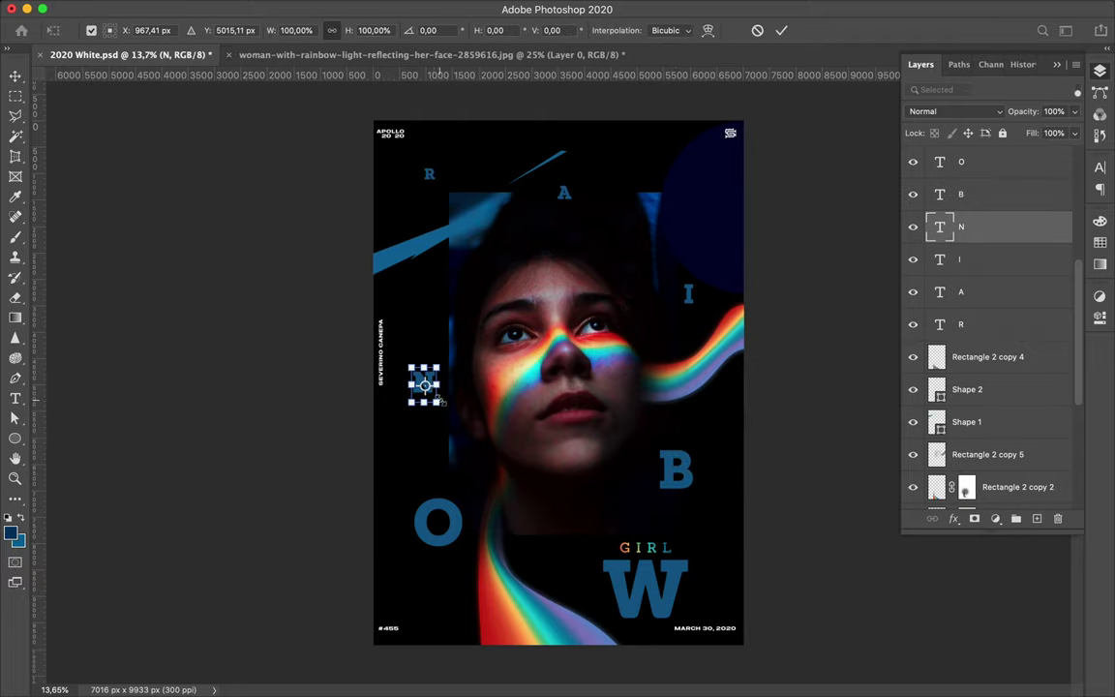
{"action": "left_click_drag", "start_coordinate": [440, 407], "coordinate": [441, 410]}
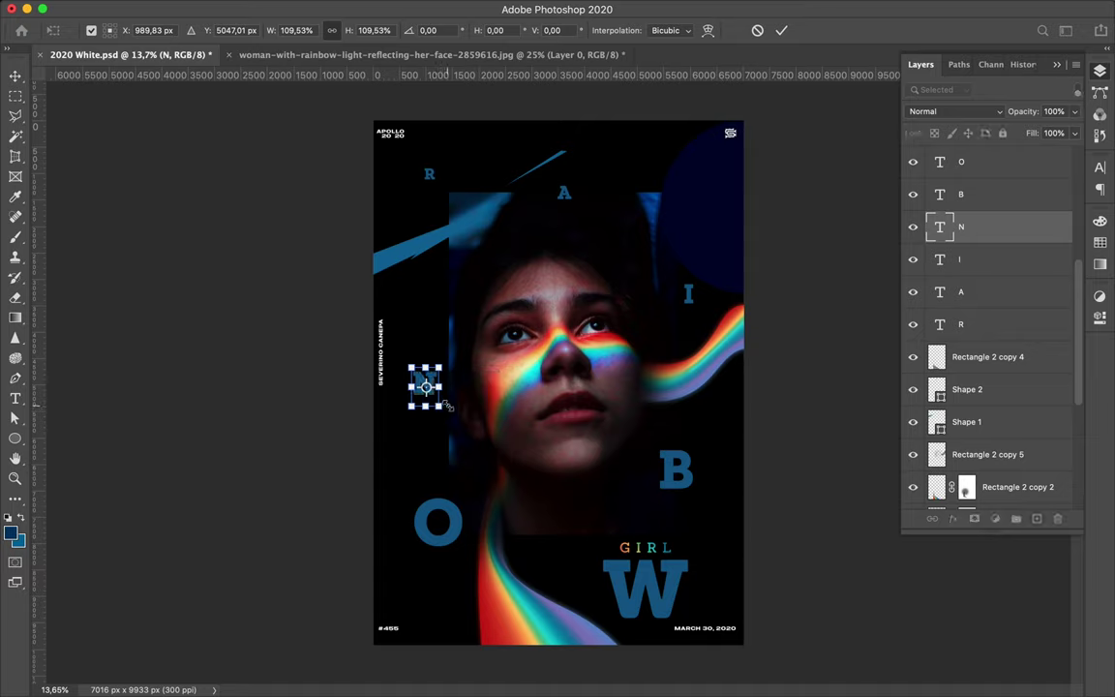
{"action": "key", "text": "Return"}
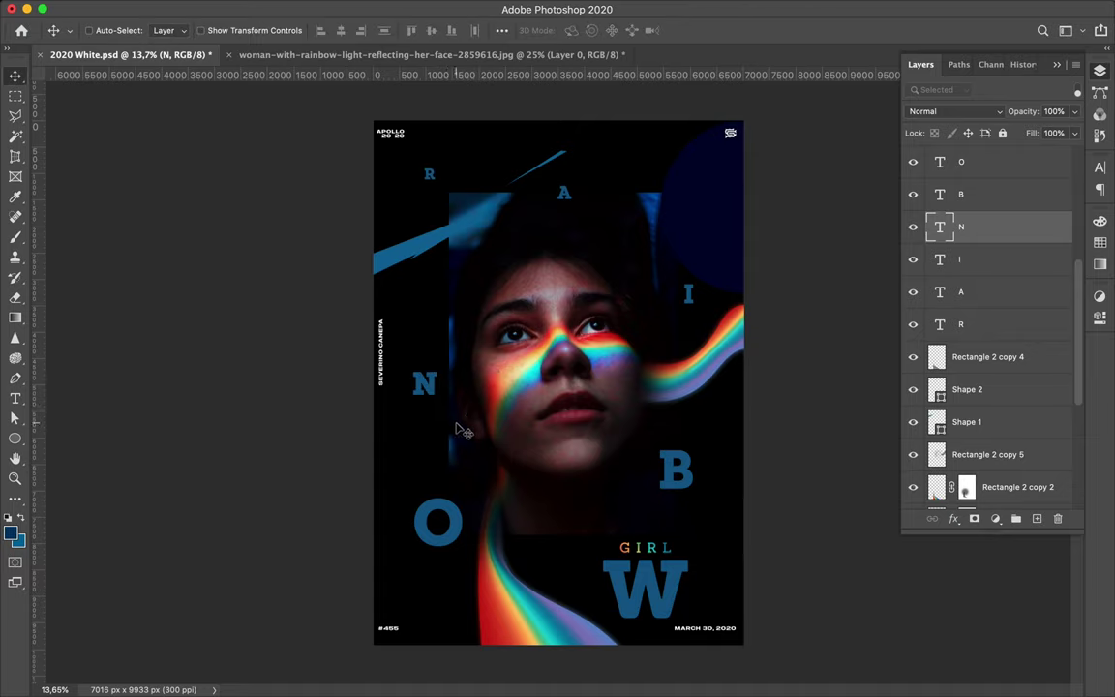
{"action": "key", "text": "ctrl+t"}
{"action": "left_click_drag", "start_coordinate": [442, 365], "coordinate": [446, 360]}
{"action": "key", "text": "Return"}
Step: Bring R and A together at the top and centre the O above GIRL
{"action": "left_click", "coordinate": [690, 295]}
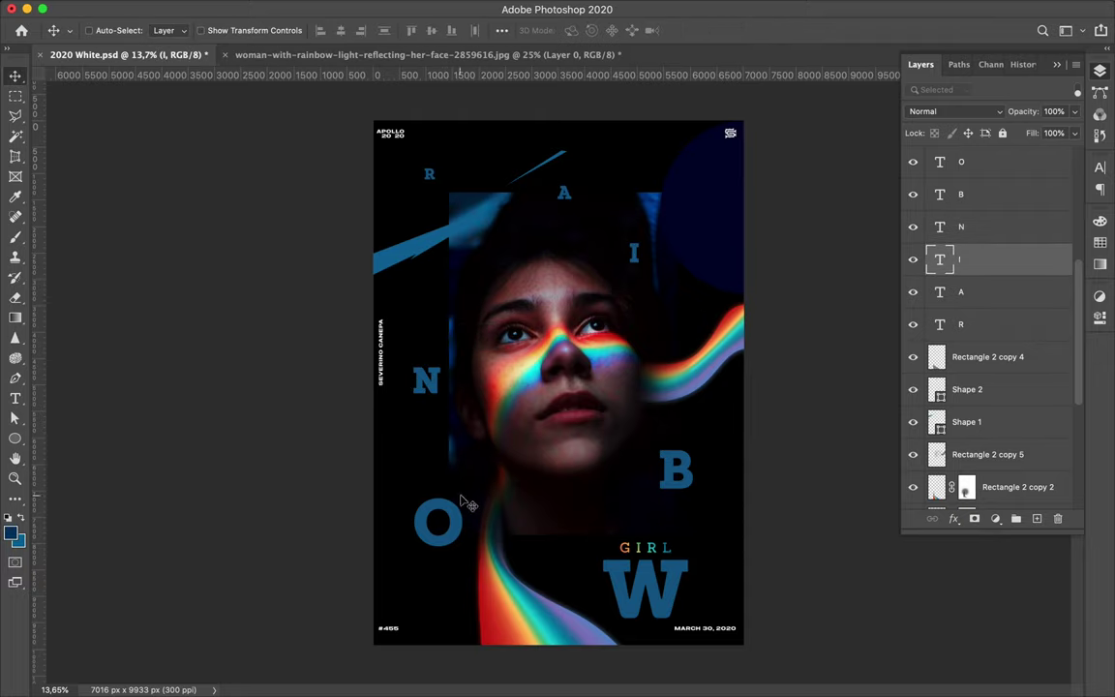
{"action": "left_click_drag", "start_coordinate": [431, 177], "coordinate": [489, 180]}
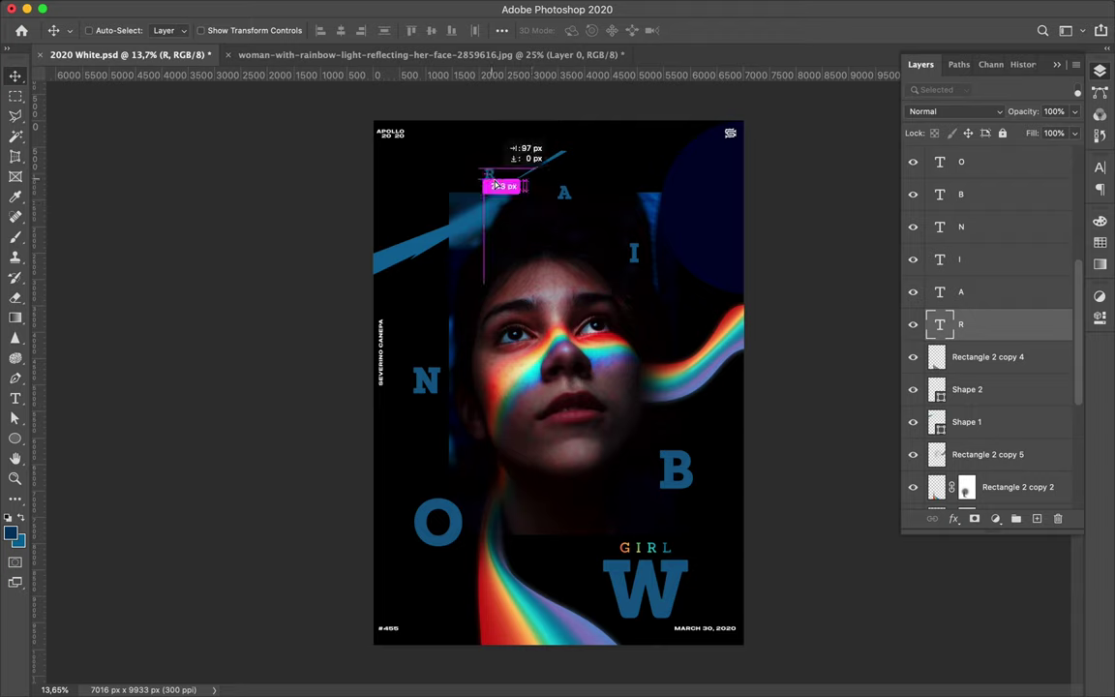
{"action": "left_click_drag", "start_coordinate": [569, 206], "coordinate": [549, 201]}
{"action": "double_click", "coordinate": [455, 515]}
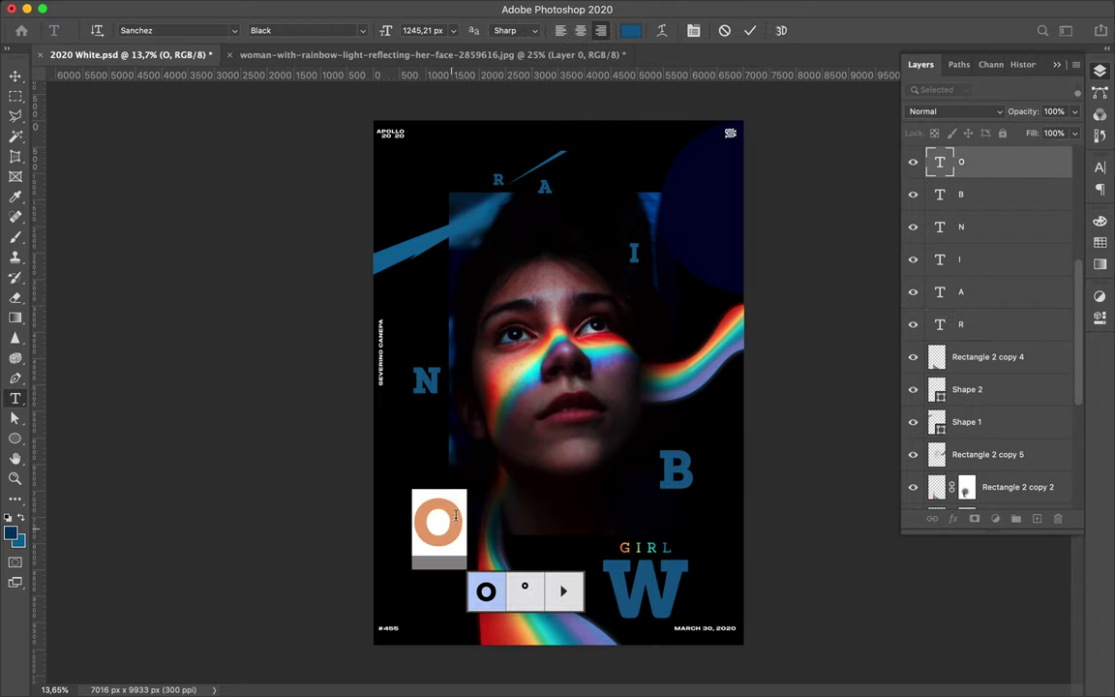
{"action": "key", "text": "Escape"}
{"action": "key", "text": "v"}
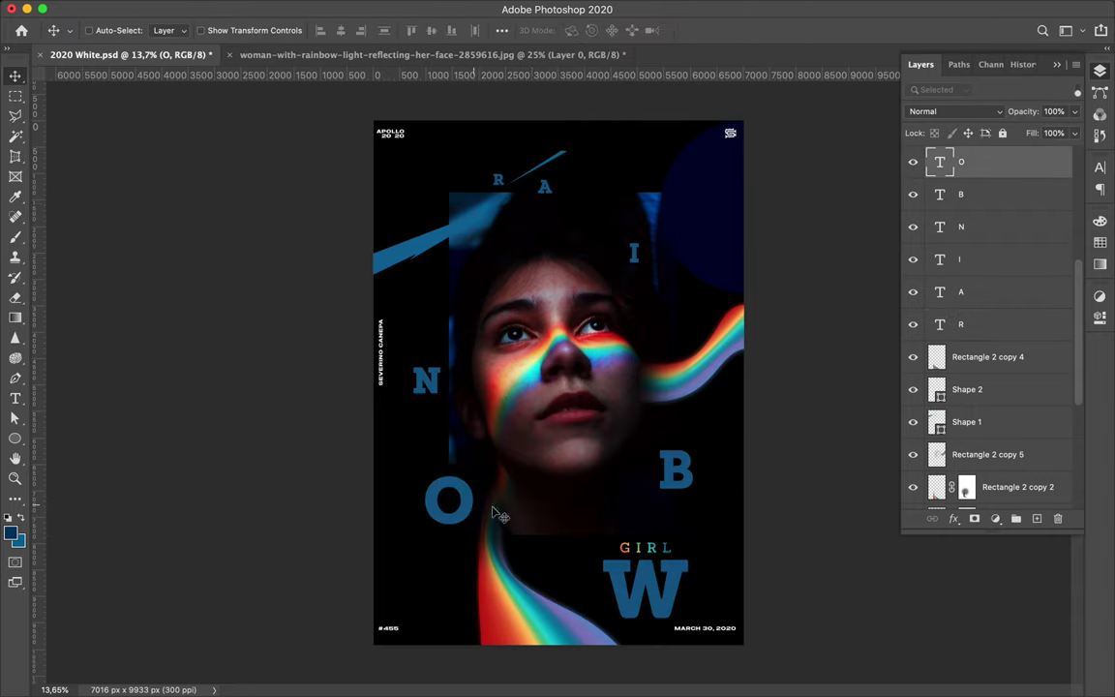
{"action": "left_click_drag", "start_coordinate": [565, 529], "coordinate": [570, 552]}
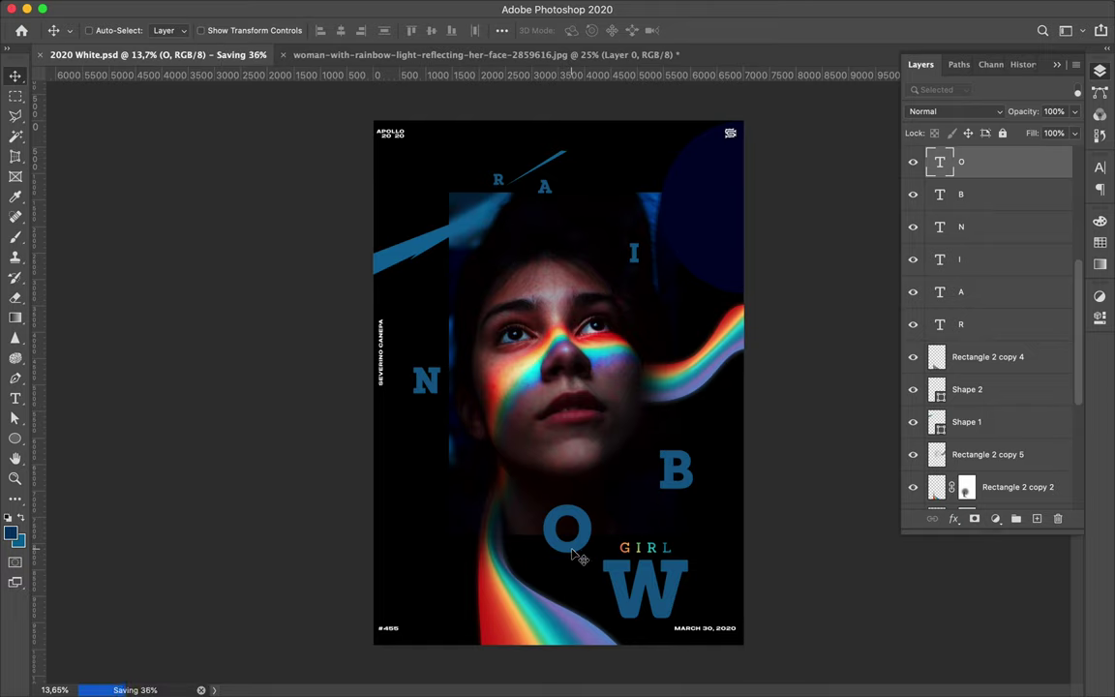
Step: Change the background rectangle's fill to dark navy
{"action": "left_click", "coordinate": [611, 155]}
{"action": "key", "text": "a"}
{"action": "left_click", "coordinate": [230, 30]}
{"action": "left_click", "coordinate": [230, 30]}
{"action": "left_click", "coordinate": [230, 30]}
{"action": "left_click", "coordinate": [327, 61]}
{"action": "left_click", "coordinate": [845, 276]}
Step: Give the Ellipse 1 layer a darker fill
{"action": "left_click", "coordinate": [689, 273], "text": "ctrl"}
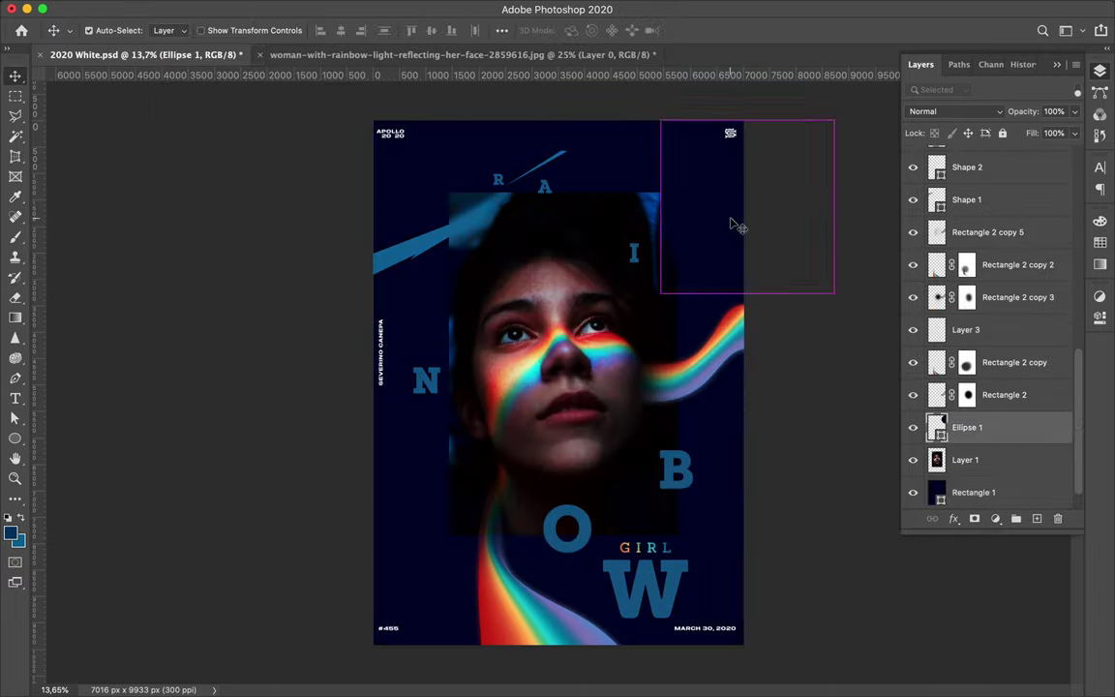
{"action": "key", "text": "a"}
{"action": "left_click", "coordinate": [230, 30]}
{"action": "left_click", "coordinate": [127, 100]}
{"action": "key", "text": "v"}
Step: Add a copy of the ellipse enlarged to about 224%
{"action": "key", "text": "ctrl+j"}
{"action": "key", "text": "ctrl+t"}
{"action": "mouse_move", "coordinate": [264, 514]}
{"action": "left_mouse_down"}
{"action": "mouse_move", "coordinate": [157, 518]}
{"action": "mouse_move", "coordinate": [87, 544]}
{"action": "mouse_move", "coordinate": [315, 555]}
{"action": "left_mouse_up"}
{"action": "key", "text": "Return"}
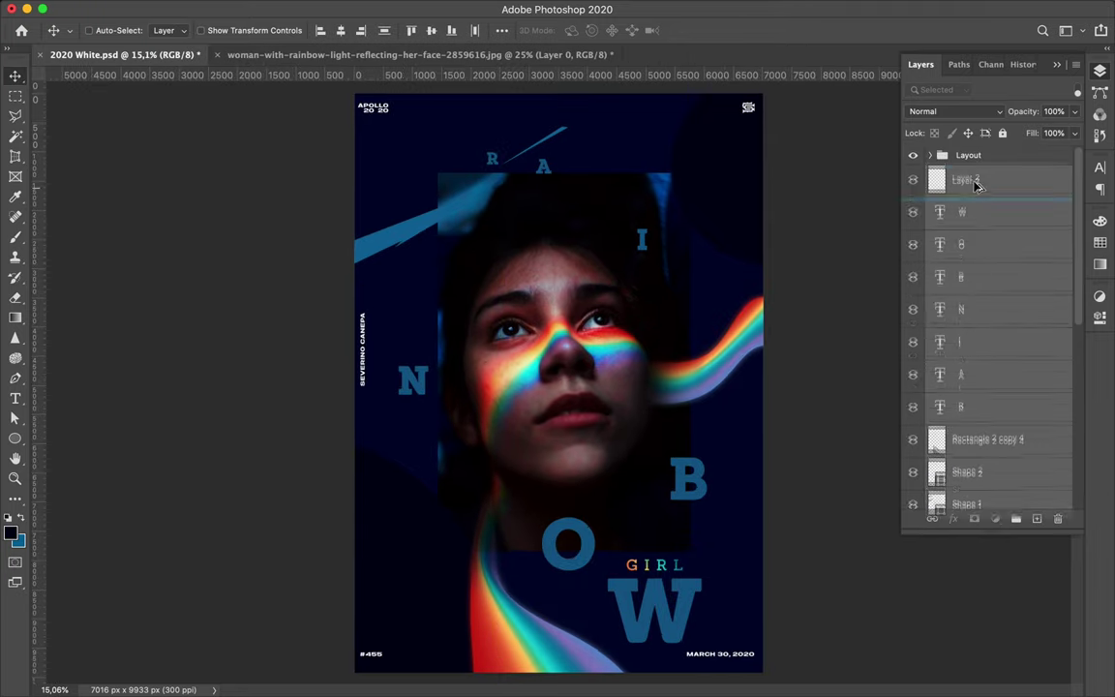
Step: Merge duplicates of the poster layers into one layer and duplicate it
{"action": "key", "text": "ctrl+j"}
{"action": "key", "text": "ctrl+e"}
{"action": "key", "text": "ctrl+j"}
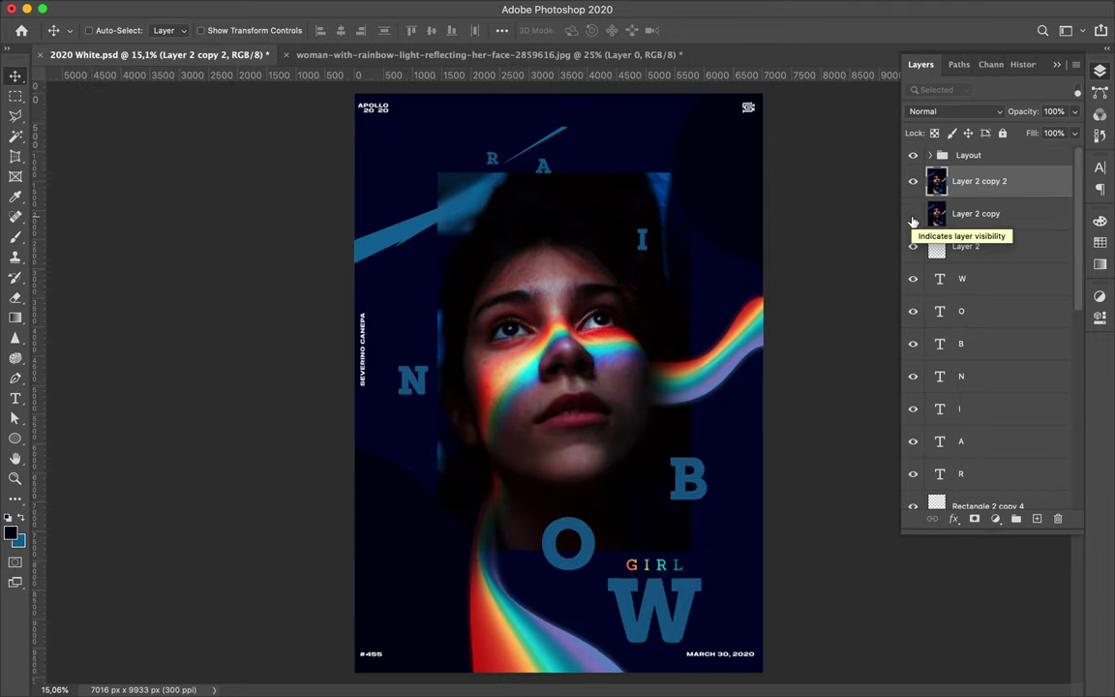
Step: Apply a 4.4 px Gaussian Blur to the merged poster layer, Layer 2 copy 2
{"action": "left_click", "coordinate": [362, 8]}
{"action": "mouse_move", "coordinate": [370, 193]}
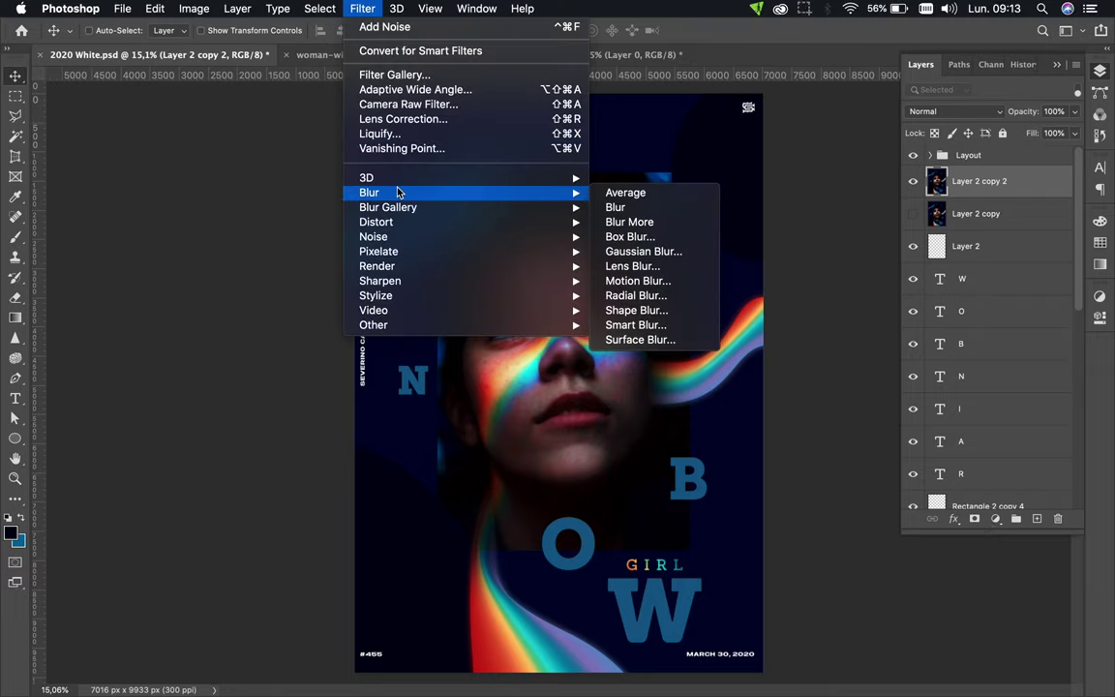
{"action": "left_click", "coordinate": [644, 251]}
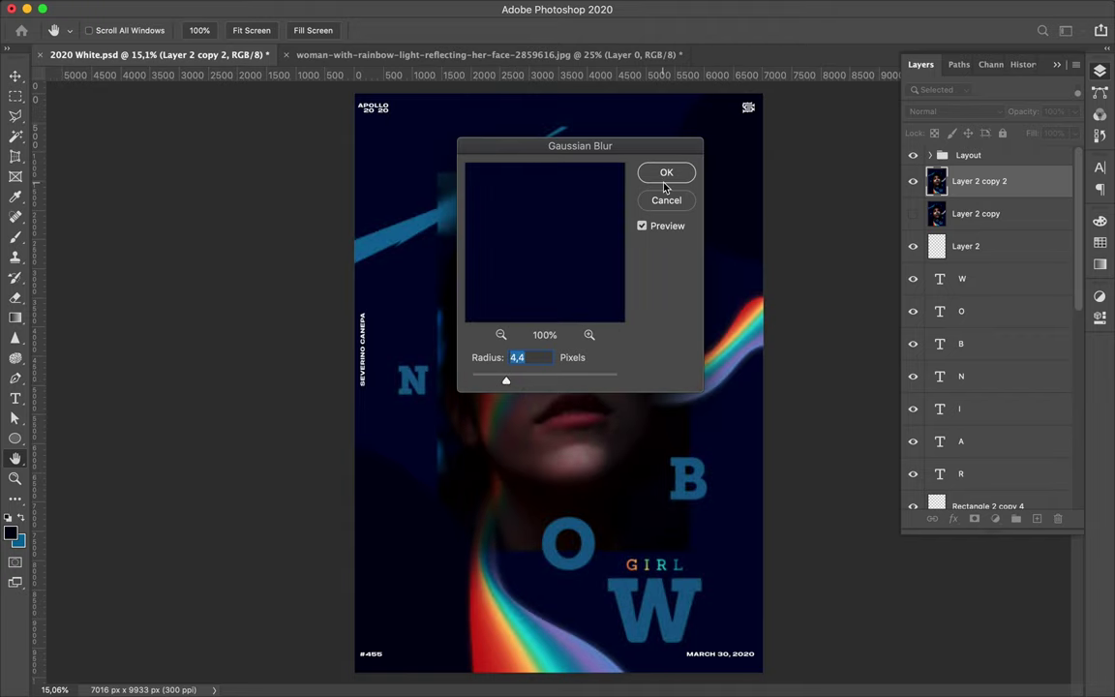
{"action": "left_click", "coordinate": [664, 180]}
Step: Duplicate the blurred layer, add noise to the copy, and blend it Overlay at 5%
{"action": "key", "text": "super+j"}
{"action": "left_click", "coordinate": [365, 8]}
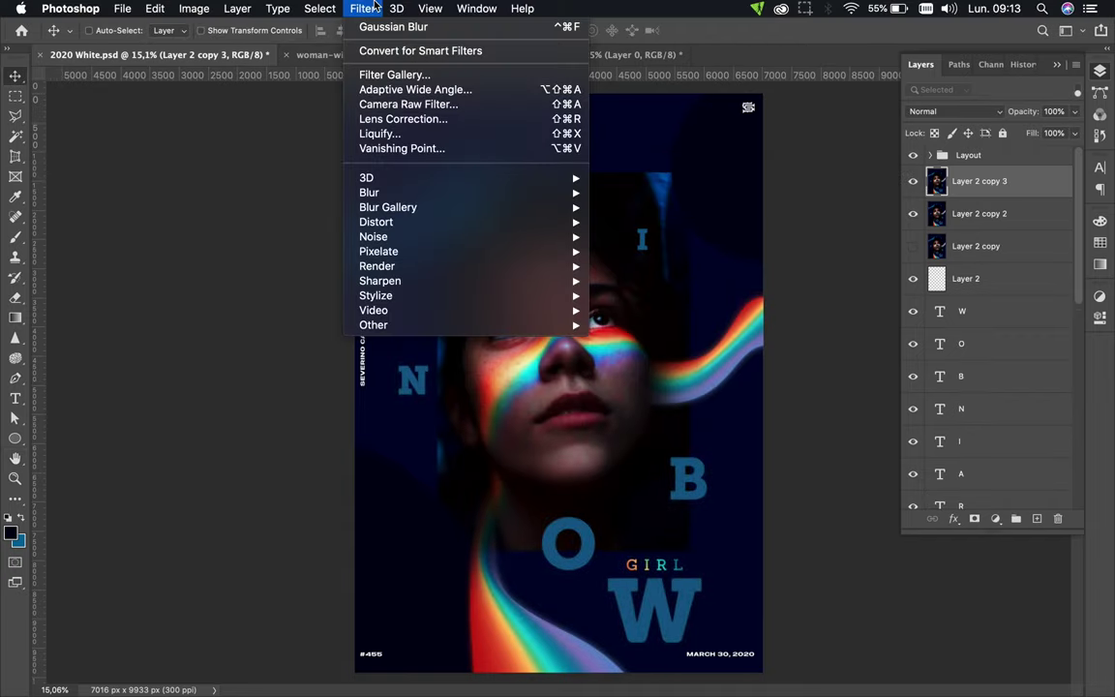
{"action": "left_click", "coordinate": [637, 236]}
{"action": "key", "text": "Return"}
{"action": "left_click", "coordinate": [953, 111]}
{"action": "left_click", "coordinate": [926, 253]}
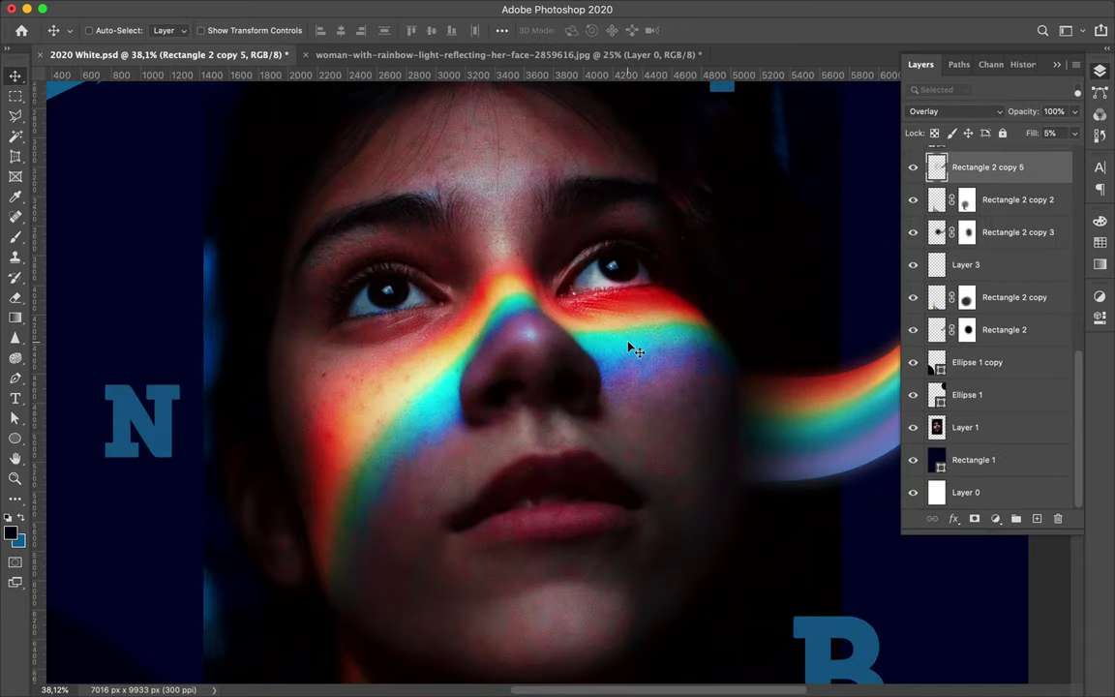
Step: Copy a thin slice of the face rainbow to a new layer and move it upper-left
{"action": "key", "text": "m"}
{"action": "left_click", "coordinate": [641, 297]}
{"action": "key", "text": "super+shift+alt+n"}
{"action": "key", "text": "v"}
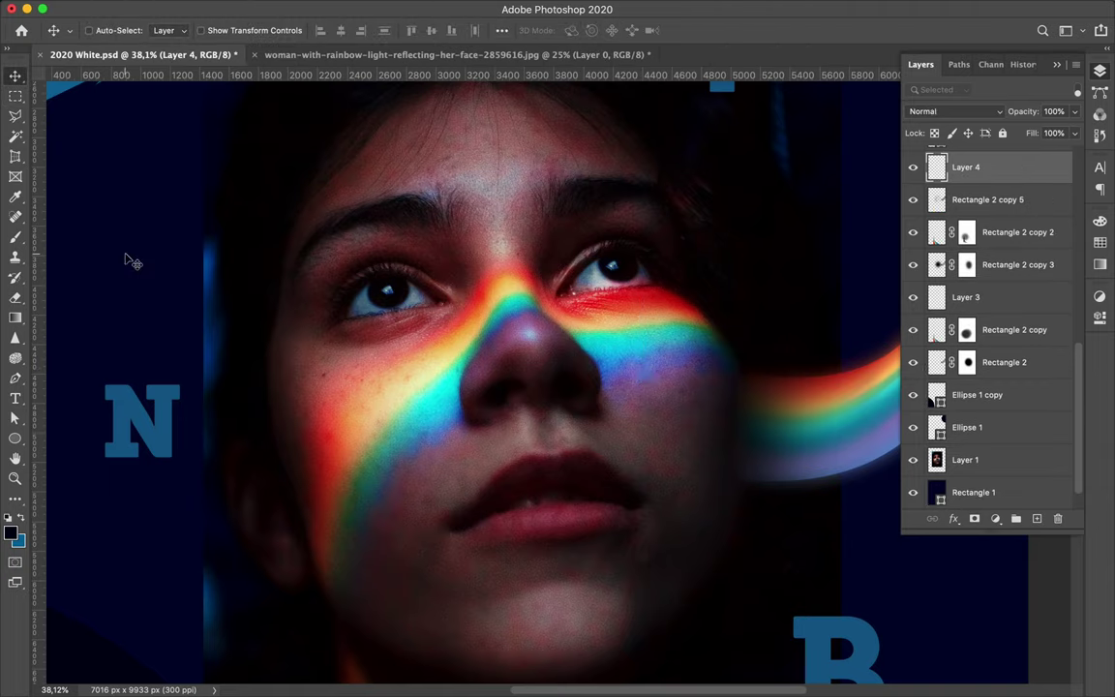
{"action": "scroll", "coordinate": [987, 423], "scroll_direction": "down", "scroll_amount": 1}
{"action": "left_click", "coordinate": [987, 423]}
{"action": "left_click_drag", "start_coordinate": [615, 357], "coordinate": [319, 295]}
{"action": "scroll", "coordinate": [137, 293], "scroll_direction": "down", "scroll_amount": 3}
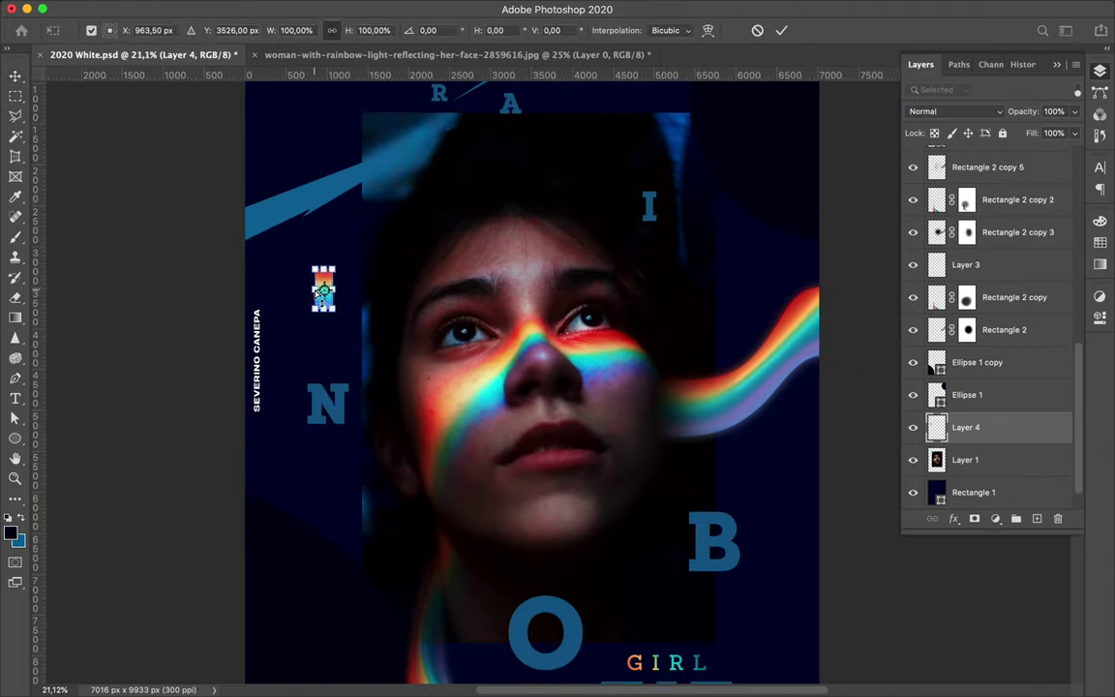
{"action": "scroll", "coordinate": [358, 329], "scroll_direction": "up", "scroll_amount": 3}
Step: Squeeze the slice into a thin sliver and apply the Wind filter twice
{"action": "key", "text": "super+t"}
{"action": "left_click_drag", "start_coordinate": [250, 269], "coordinate": [280, 269]}
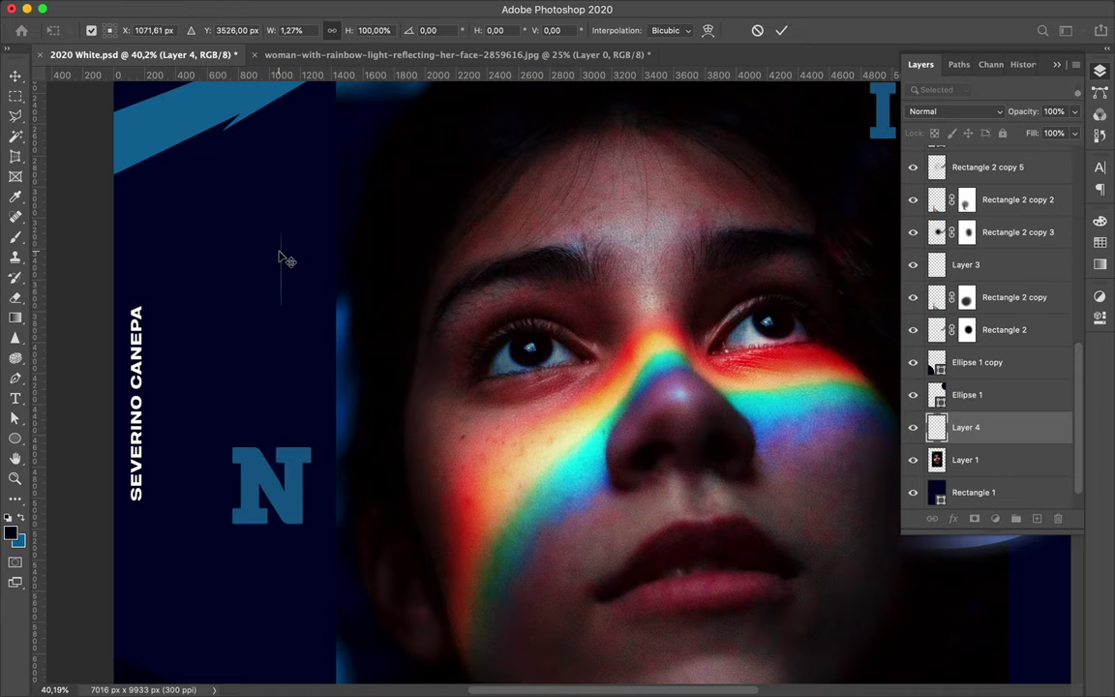
{"action": "key", "text": "Return"}
{"action": "scroll", "coordinate": [279, 268], "scroll_direction": "up", "scroll_amount": 3}
{"action": "left_click", "coordinate": [362, 8]}
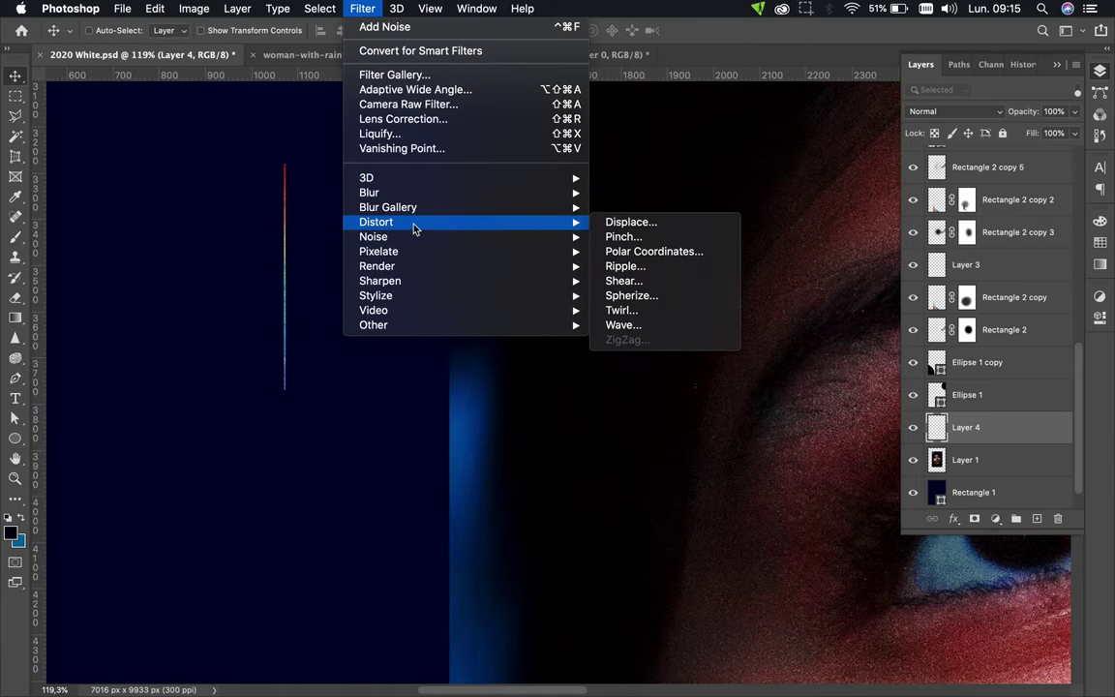
{"action": "mouse_move", "coordinate": [376, 266]}
{"action": "left_click", "coordinate": [620, 413]}
{"action": "left_click", "coordinate": [669, 149]}
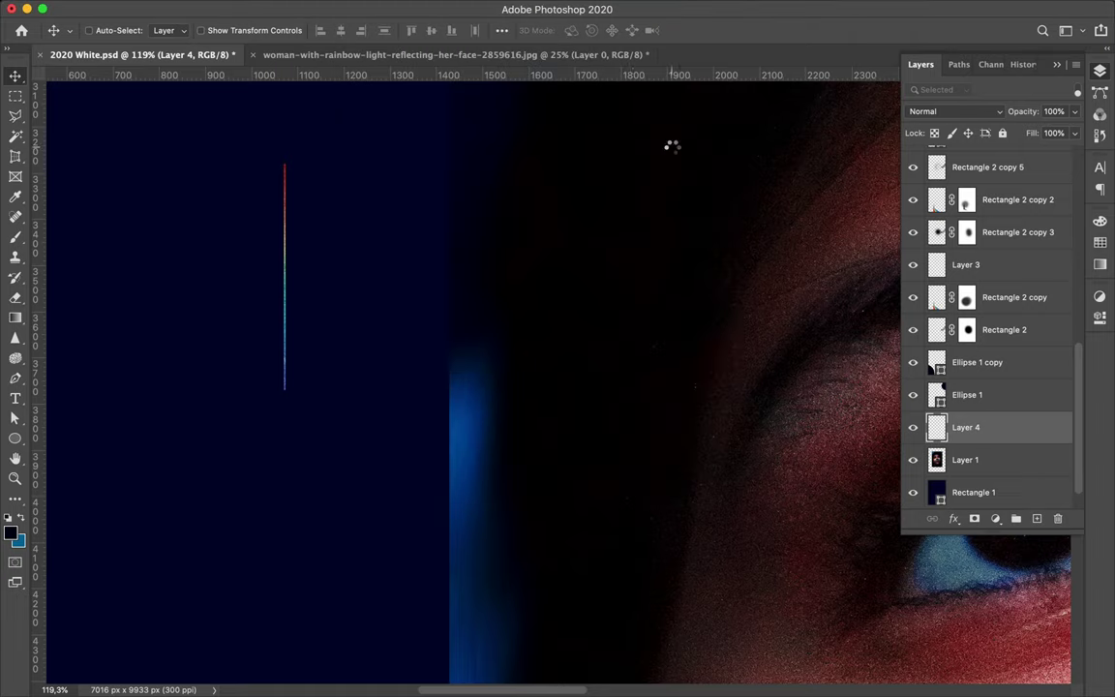
{"action": "left_click", "coordinate": [366, 8]}
{"action": "left_click", "coordinate": [387, 32]}
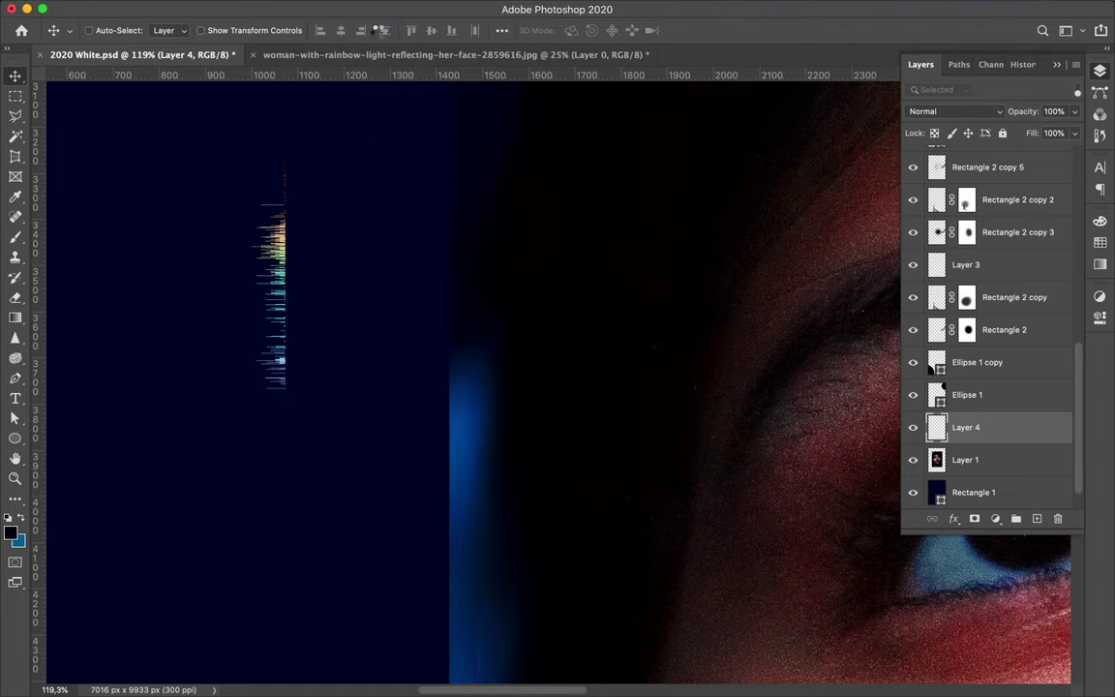
Step: Bring the wind-streak layer to the top and marquee another slice of the face rainbow
{"action": "scroll", "coordinate": [346, 198], "scroll_direction": "down", "scroll_amount": 2}
{"action": "scroll", "coordinate": [479, 356], "scroll_direction": "down", "scroll_amount": 3}
{"action": "scroll", "coordinate": [574, 414], "scroll_direction": "down", "scroll_amount": 1}
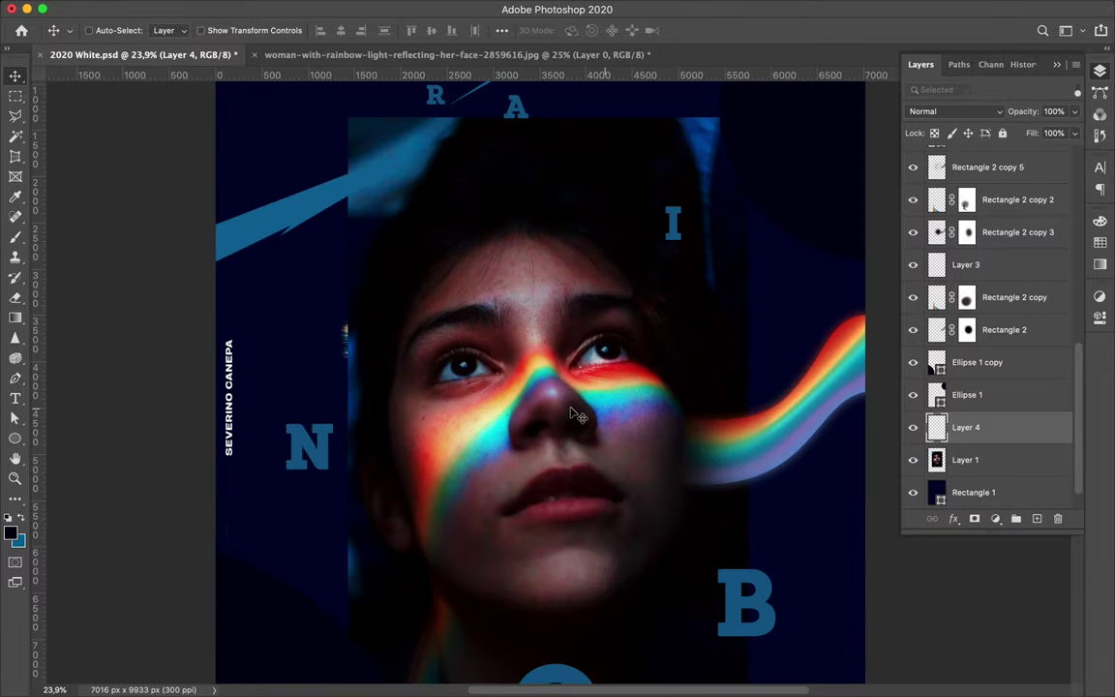
{"action": "key", "text": "ctrl+shift+bracketright"}
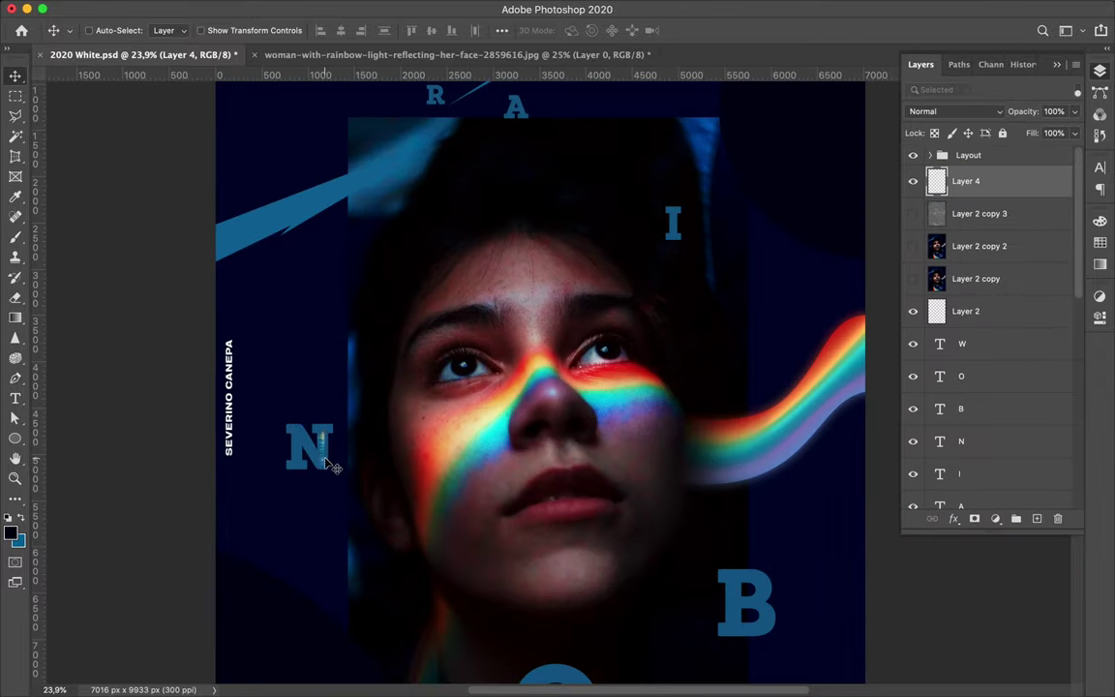
{"action": "scroll", "coordinate": [327, 462], "scroll_direction": "up", "scroll_amount": 4}
{"action": "scroll", "coordinate": [291, 398], "scroll_direction": "down", "scroll_amount": 2}
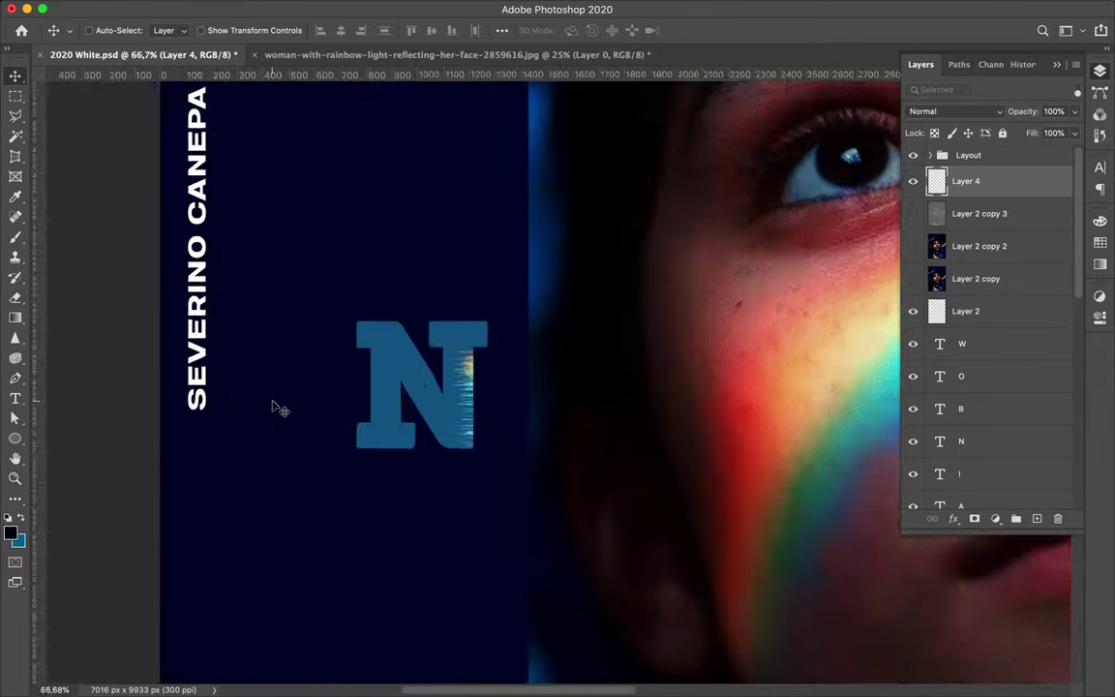
{"action": "scroll", "coordinate": [278, 408], "scroll_direction": "down", "scroll_amount": 3}
{"action": "scroll", "coordinate": [552, 293], "scroll_direction": "up", "scroll_amount": 1}
{"action": "key", "text": "m"}
{"action": "left_click_drag", "start_coordinate": [553, 376], "coordinate": [552, 375]}
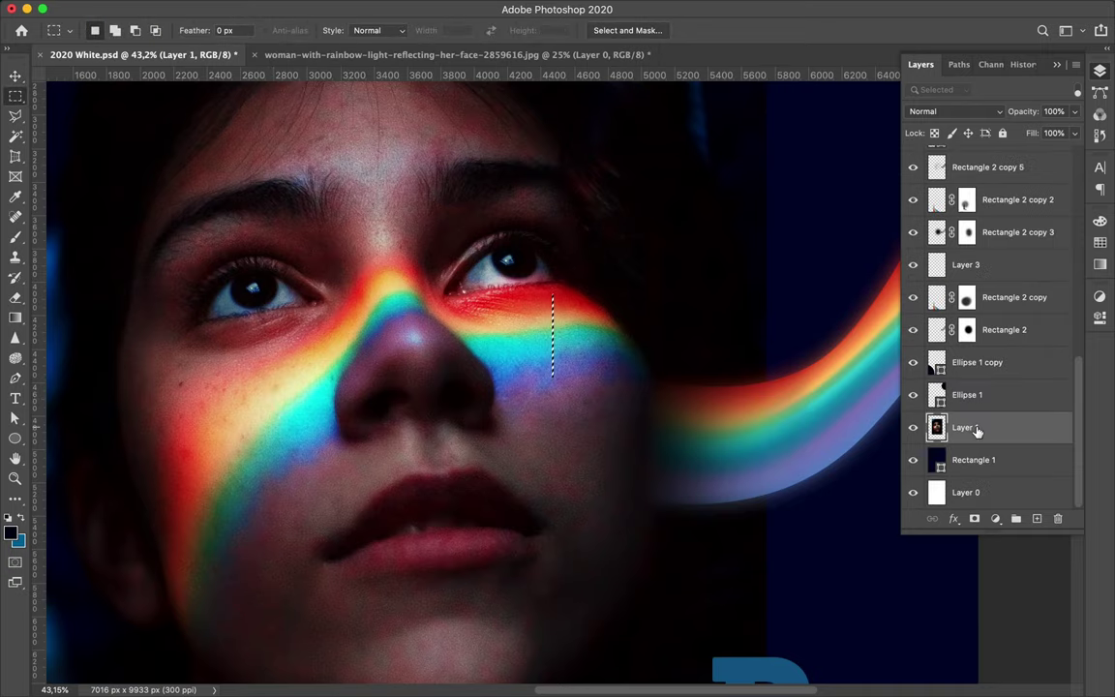
Step: Place the new rainbow streak against the left edge of the B
{"action": "key", "text": "v"}
{"action": "left_click_drag", "start_coordinate": [705, 418], "coordinate": [936, 619]}
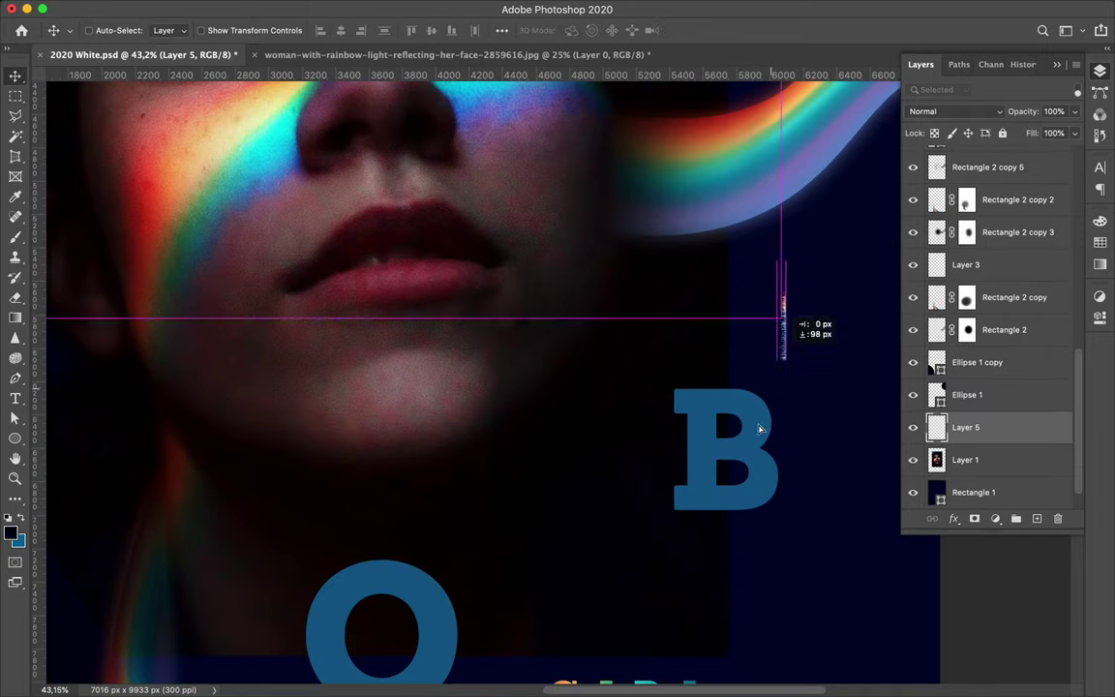
{"action": "left_click_drag", "start_coordinate": [965, 427], "coordinate": [977, 181]}
{"action": "left_click_drag", "start_coordinate": [701, 478], "coordinate": [438, 636]}
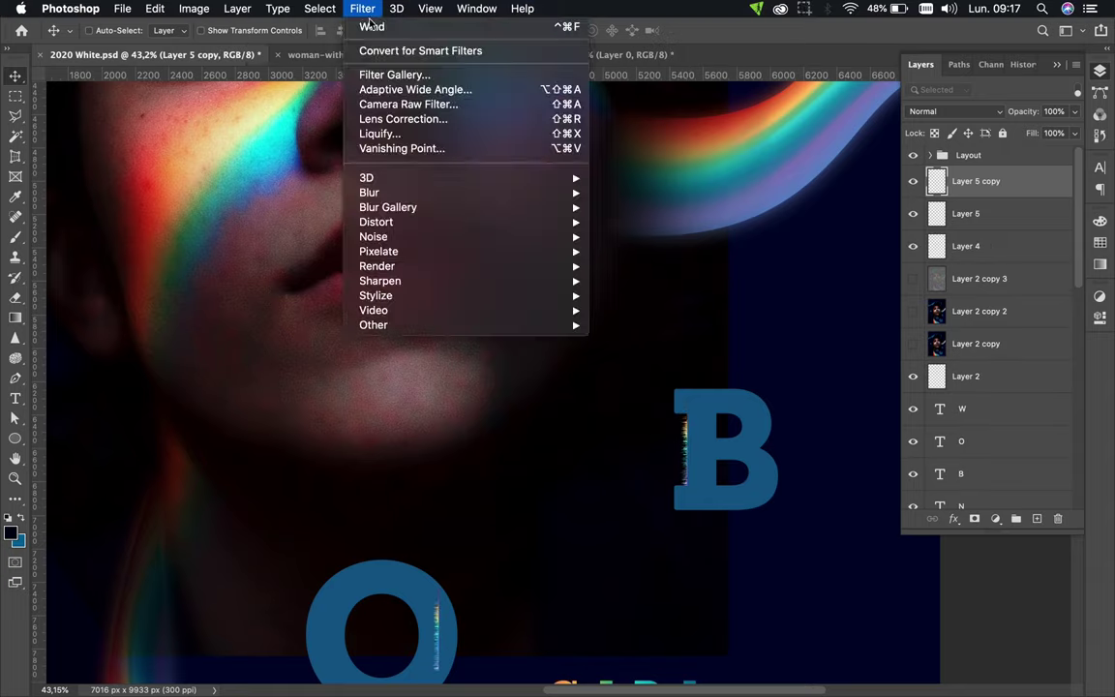
Step: Add two streak copies along the poster's right edge and merge those two layers
{"action": "scroll", "coordinate": [450, 566], "scroll_direction": "down", "scroll_amount": 3}
{"action": "scroll", "coordinate": [450, 566], "scroll_direction": "down", "scroll_amount": 2}
{"action": "left_click_drag", "start_coordinate": [450, 566], "coordinate": [749, 503]}
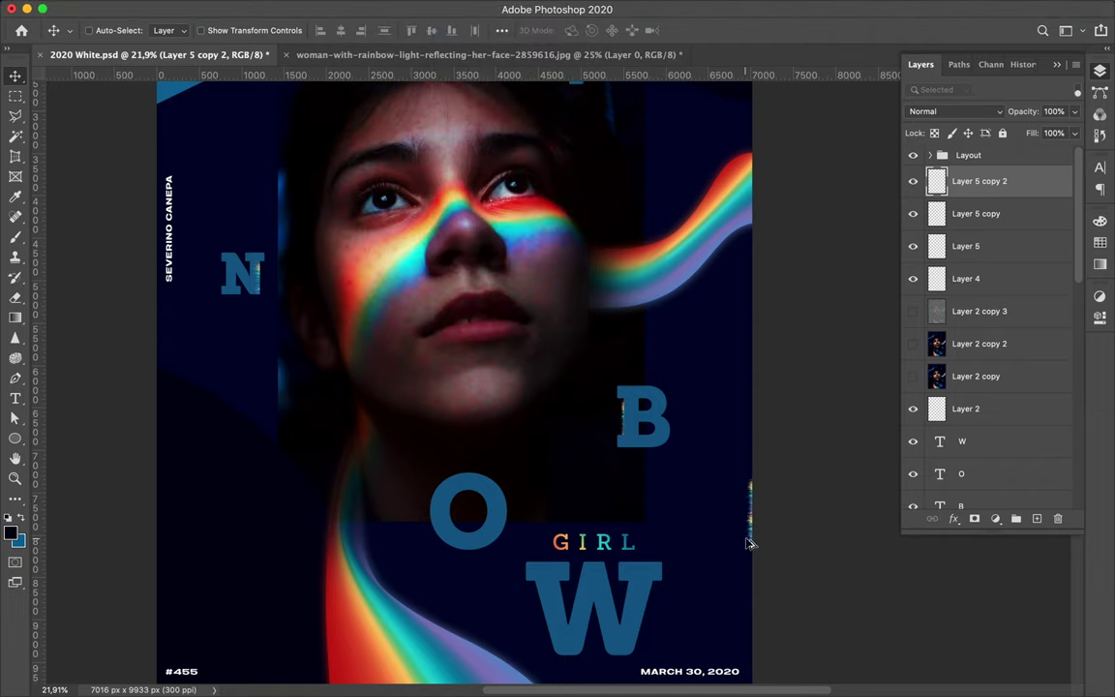
{"action": "left_click_drag", "start_coordinate": [743, 545], "coordinate": [755, 468]}
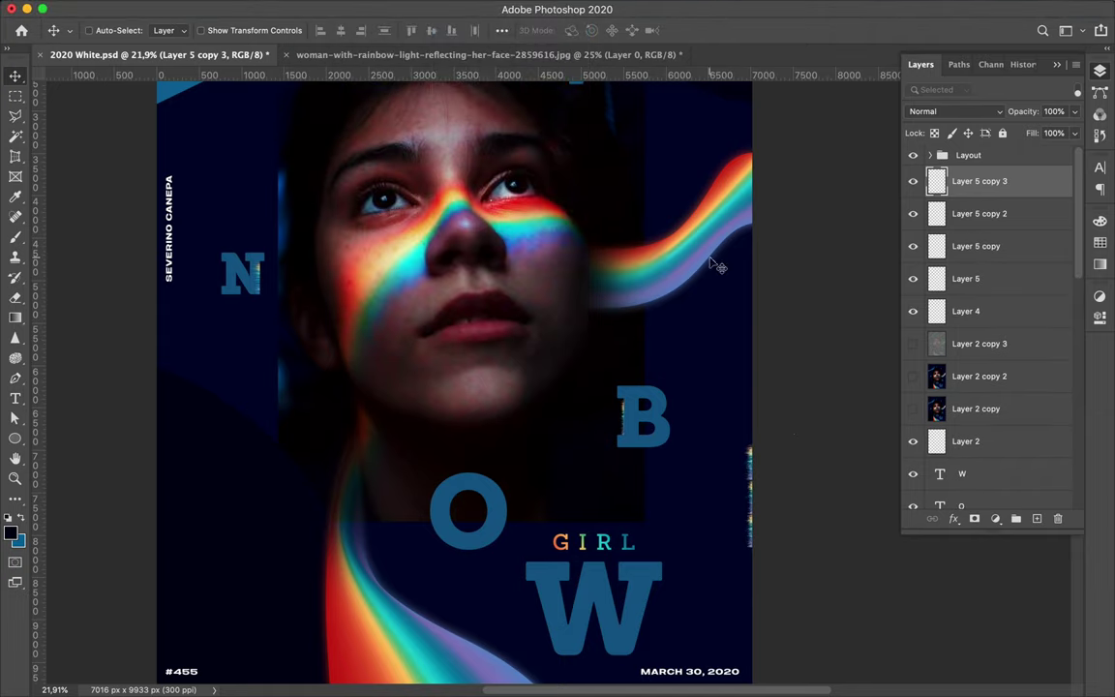
{"action": "scroll", "coordinate": [783, 423], "scroll_direction": "up", "scroll_amount": 5}
{"action": "left_click_drag", "start_coordinate": [669, 385], "coordinate": [669, 515]}
{"action": "scroll", "coordinate": [669, 401], "scroll_direction": "down", "scroll_amount": 5}
{"action": "key", "text": "ctrl+e"}
{"action": "scroll", "coordinate": [669, 515], "scroll_direction": "down", "scroll_amount": 3}
{"action": "scroll", "coordinate": [670, 514], "scroll_direction": "down", "scroll_amount": 5}
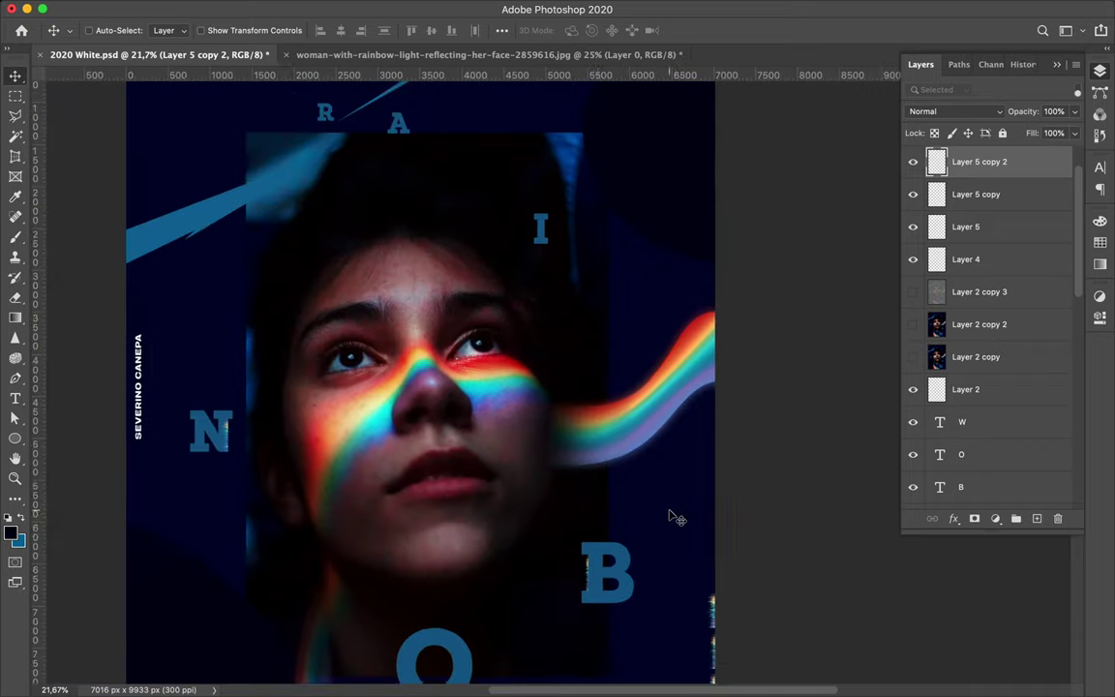
Step: Cut a small elliptical piece of the face rainbow from Layer 1 onto a new layer
{"action": "scroll", "coordinate": [580, 590], "scroll_direction": "up", "scroll_amount": 5}
{"action": "scroll", "coordinate": [592, 490], "scroll_direction": "down", "scroll_amount": 1}
{"action": "left_click", "coordinate": [592, 490]}
{"action": "scroll", "coordinate": [600, 484], "scroll_direction": "down", "scroll_amount": 3}
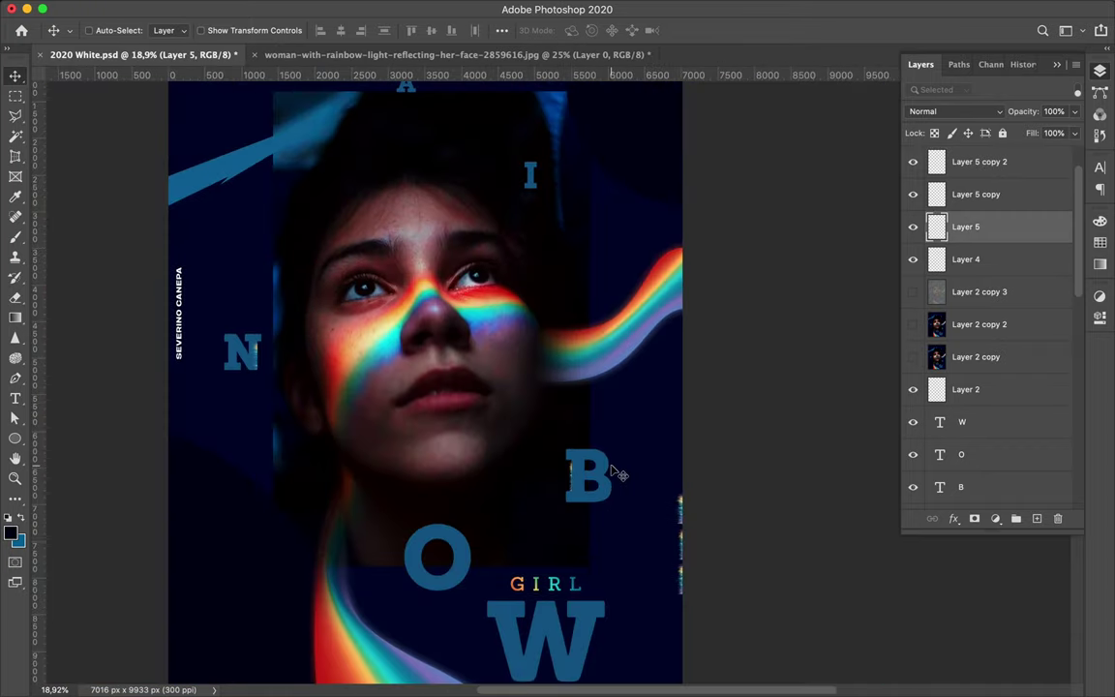
{"action": "left_click", "coordinate": [581, 406], "text": "ctrl"}
{"action": "key", "text": "m"}
{"action": "mouse_move", "coordinate": [452, 271]}
{"action": "left_mouse_down"}
{"action": "mouse_move", "coordinate": [511, 316]}
{"action": "mouse_move", "coordinate": [639, 247]}
{"action": "left_mouse_up"}
{"action": "right_click", "coordinate": [15, 97]}
{"action": "left_click", "coordinate": [77, 107]}
{"action": "key", "text": "ctrl+j"}
Step: Duplicate the rainbow orb, shrink the copy to 185 px, and reorder it in the stack
{"action": "key", "text": "v"}
{"action": "key", "text": "ctrl+minus"}
{"action": "key", "text": "ctrl+j"}
{"action": "key", "text": "ctrl+t"}
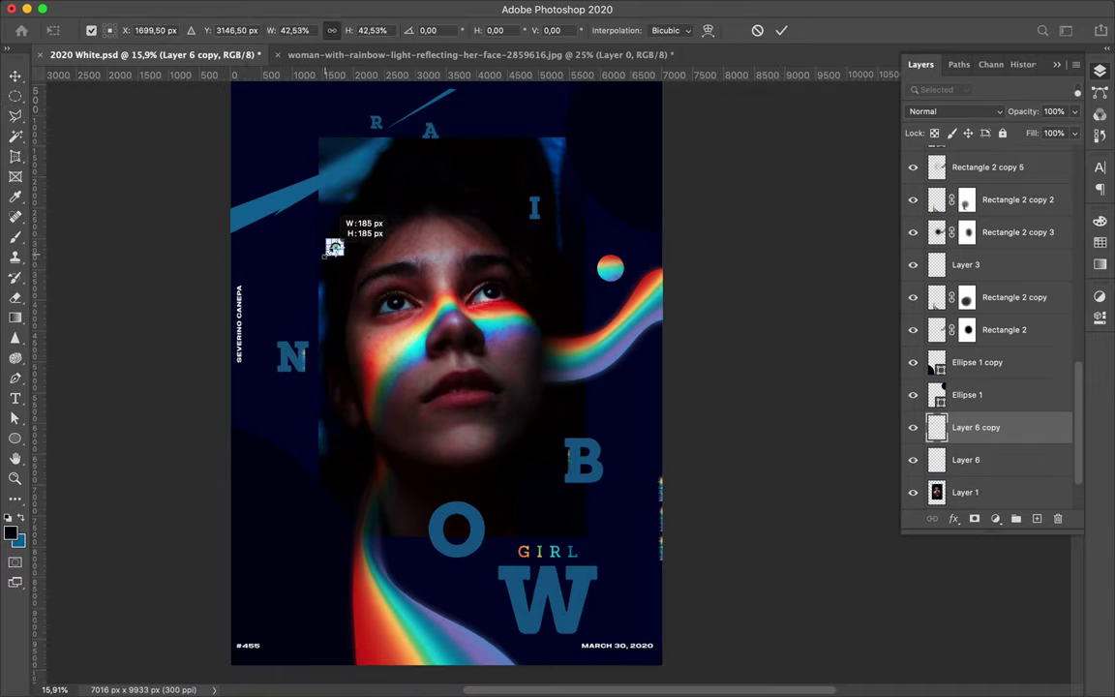
{"action": "key", "text": "Return"}
{"action": "left_click", "coordinate": [968, 460]}
{"action": "key", "text": "ctrl+j"}
{"action": "left_click_drag", "start_coordinate": [977, 460], "coordinate": [971, 360]}
Step: Gaussian-blur the orb and move a blurred copy toward the bottom-right
{"action": "left_click", "coordinate": [348, 9]}
{"action": "left_click", "coordinate": [387, 193]}
{"action": "left_click", "coordinate": [643, 253]}
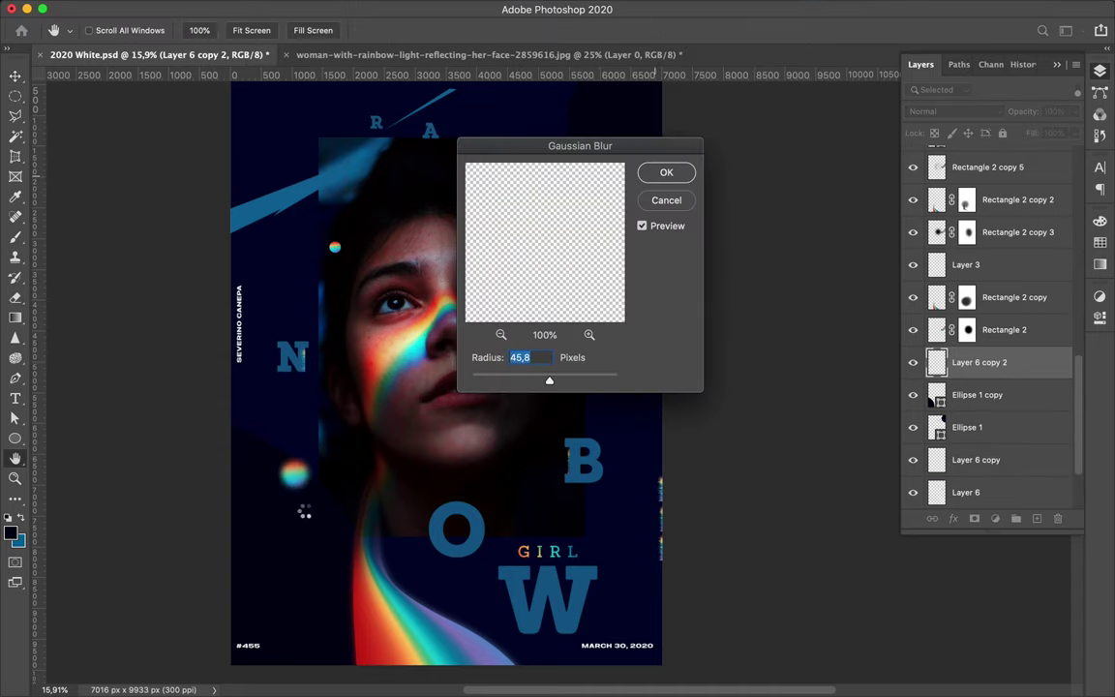
{"action": "key", "text": "Return"}
{"action": "key", "text": "ctrl+t"}
{"action": "mouse_move", "coordinate": [319, 489]}
{"action": "left_mouse_down"}
{"action": "mouse_move", "coordinate": [334, 523]}
{"action": "mouse_move", "coordinate": [619, 600]}
{"action": "left_mouse_up"}
Step: Enlarge the blurred orb into a soft glow near the bottom-right
{"action": "key", "text": "Return"}
{"action": "key", "text": "ctrl+t"}
{"action": "left_click_drag", "start_coordinate": [684, 557], "coordinate": [725, 547]}
{"action": "key", "text": "Return"}
{"action": "left_click_drag", "start_coordinate": [634, 599], "coordinate": [629, 576]}
{"action": "scroll", "coordinate": [557, 387], "scroll_direction": "down", "scroll_amount": 1}
Step: Place a small sharp orb near the top-left and save the poster
{"action": "left_click", "coordinate": [460, 283]}
{"action": "left_click_drag", "start_coordinate": [460, 283], "coordinate": [418, 155]}
{"action": "key", "text": "ctrl+s"}
{"action": "left_click", "coordinate": [804, 9]}
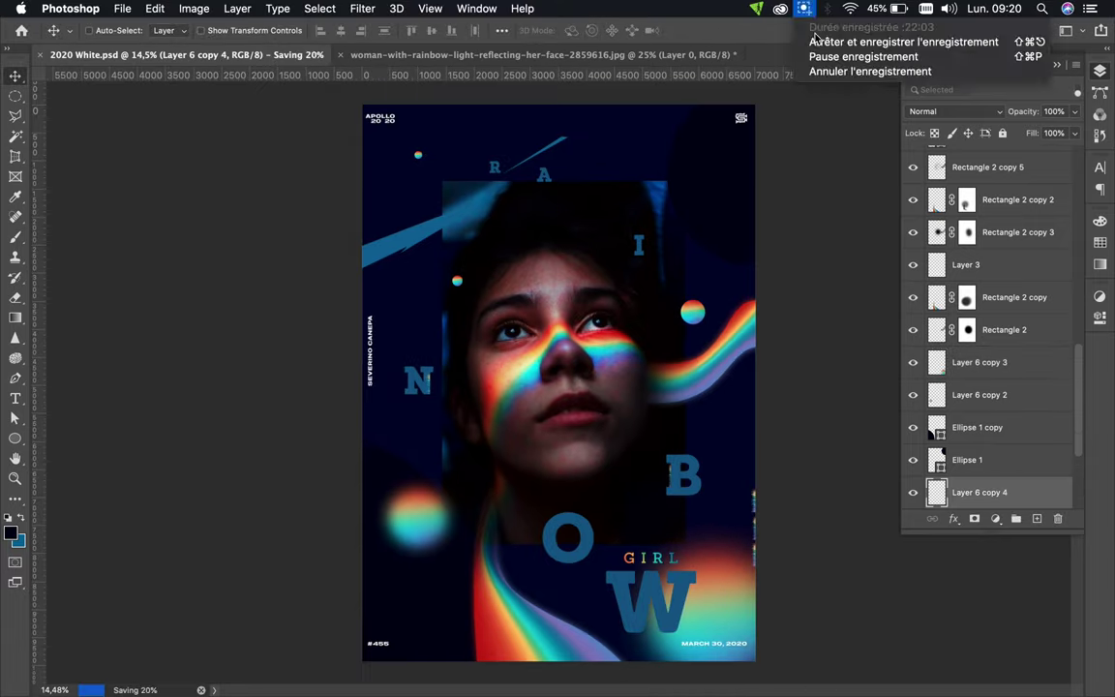